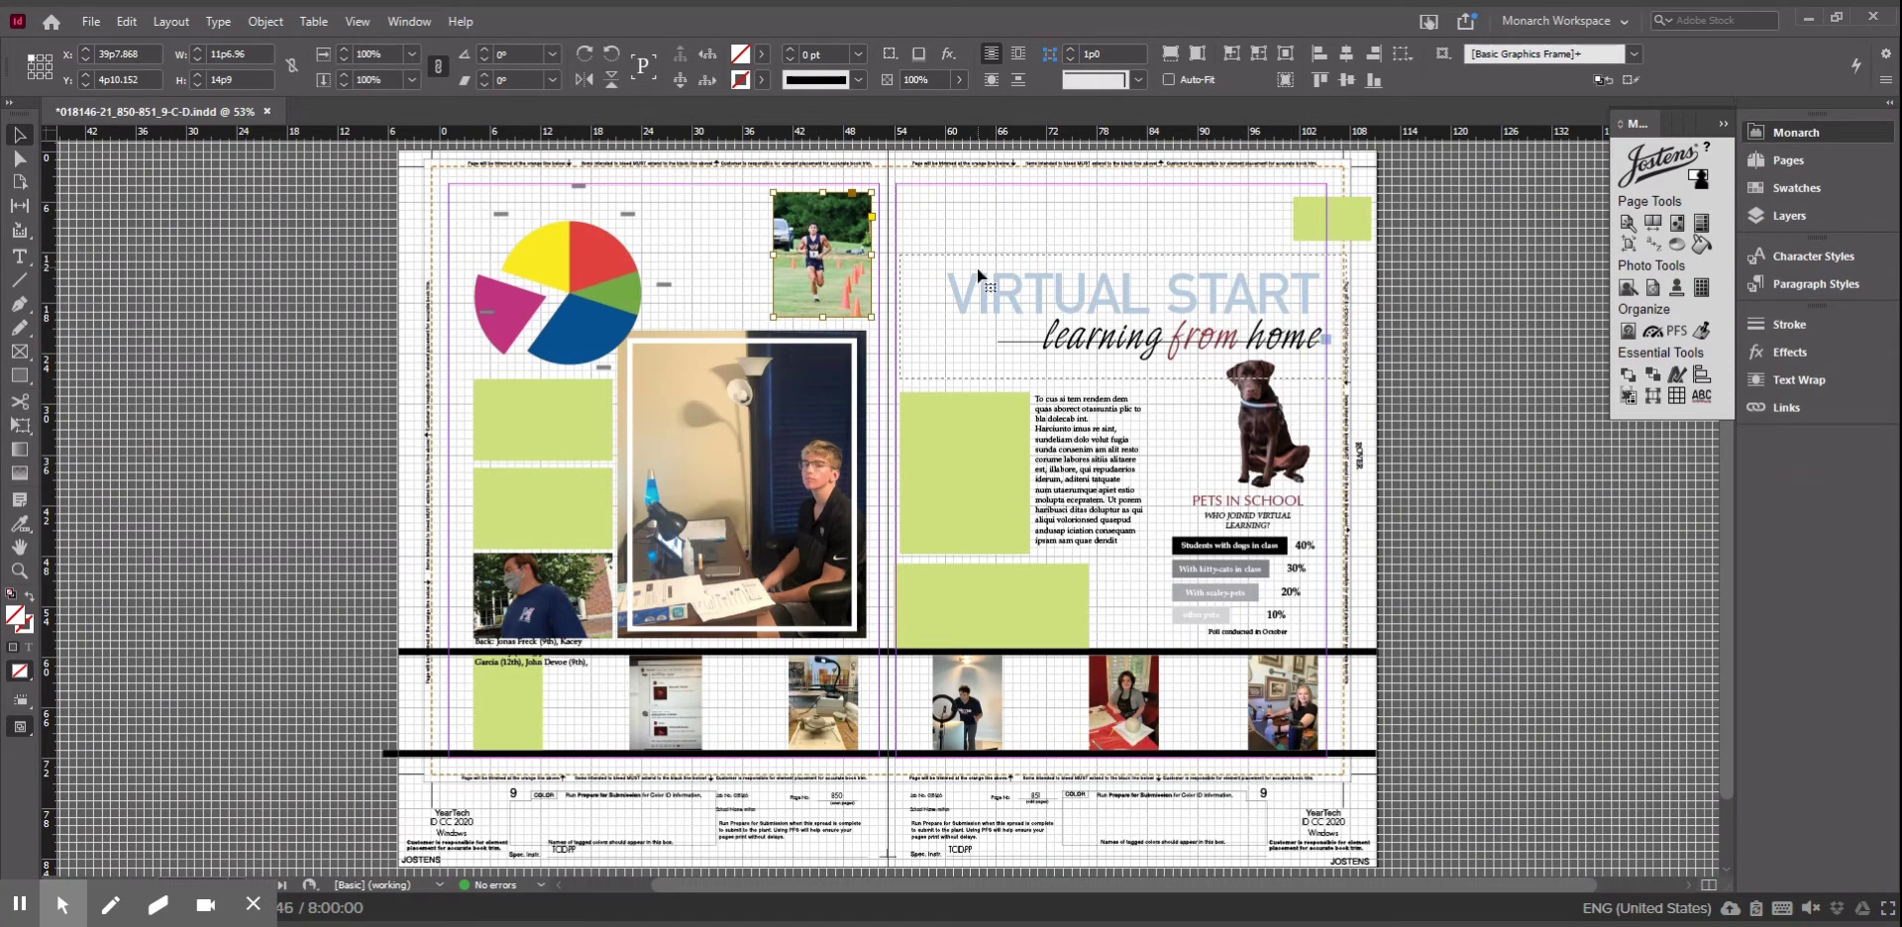
Open the placed cross-country runner photo for editing in Adobe Photoshop 2020
right_click(824, 240)
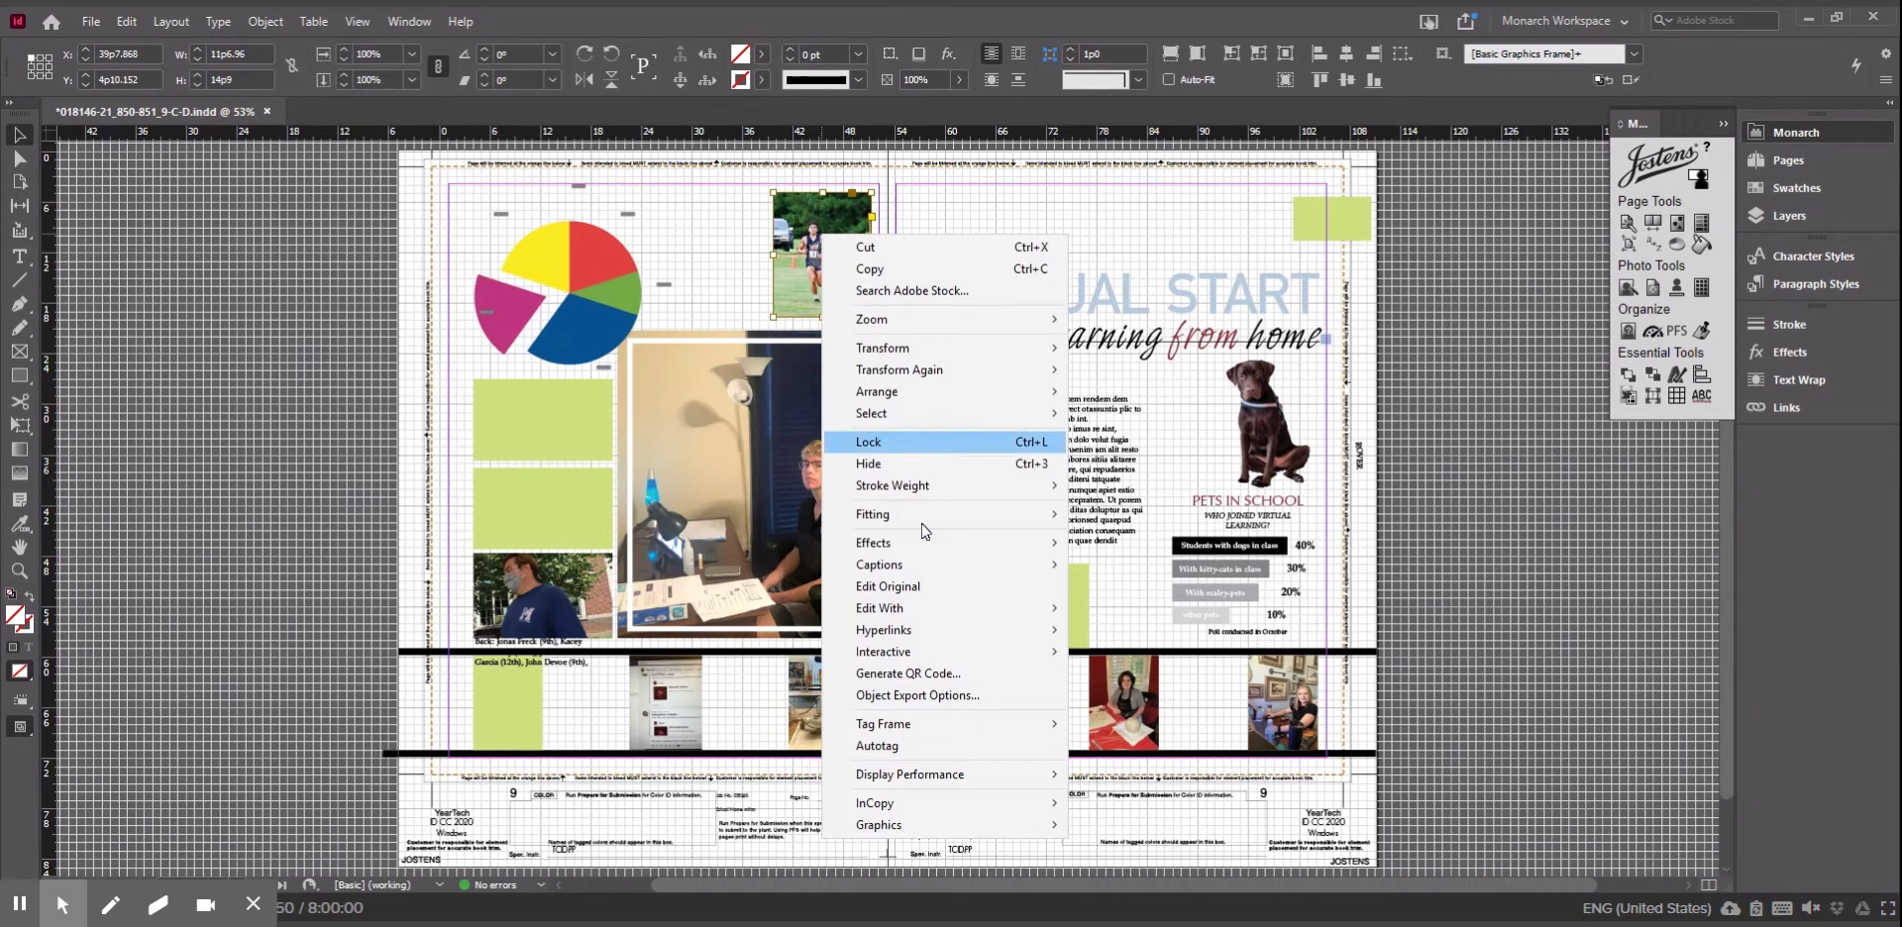
mouse_move(915, 621)
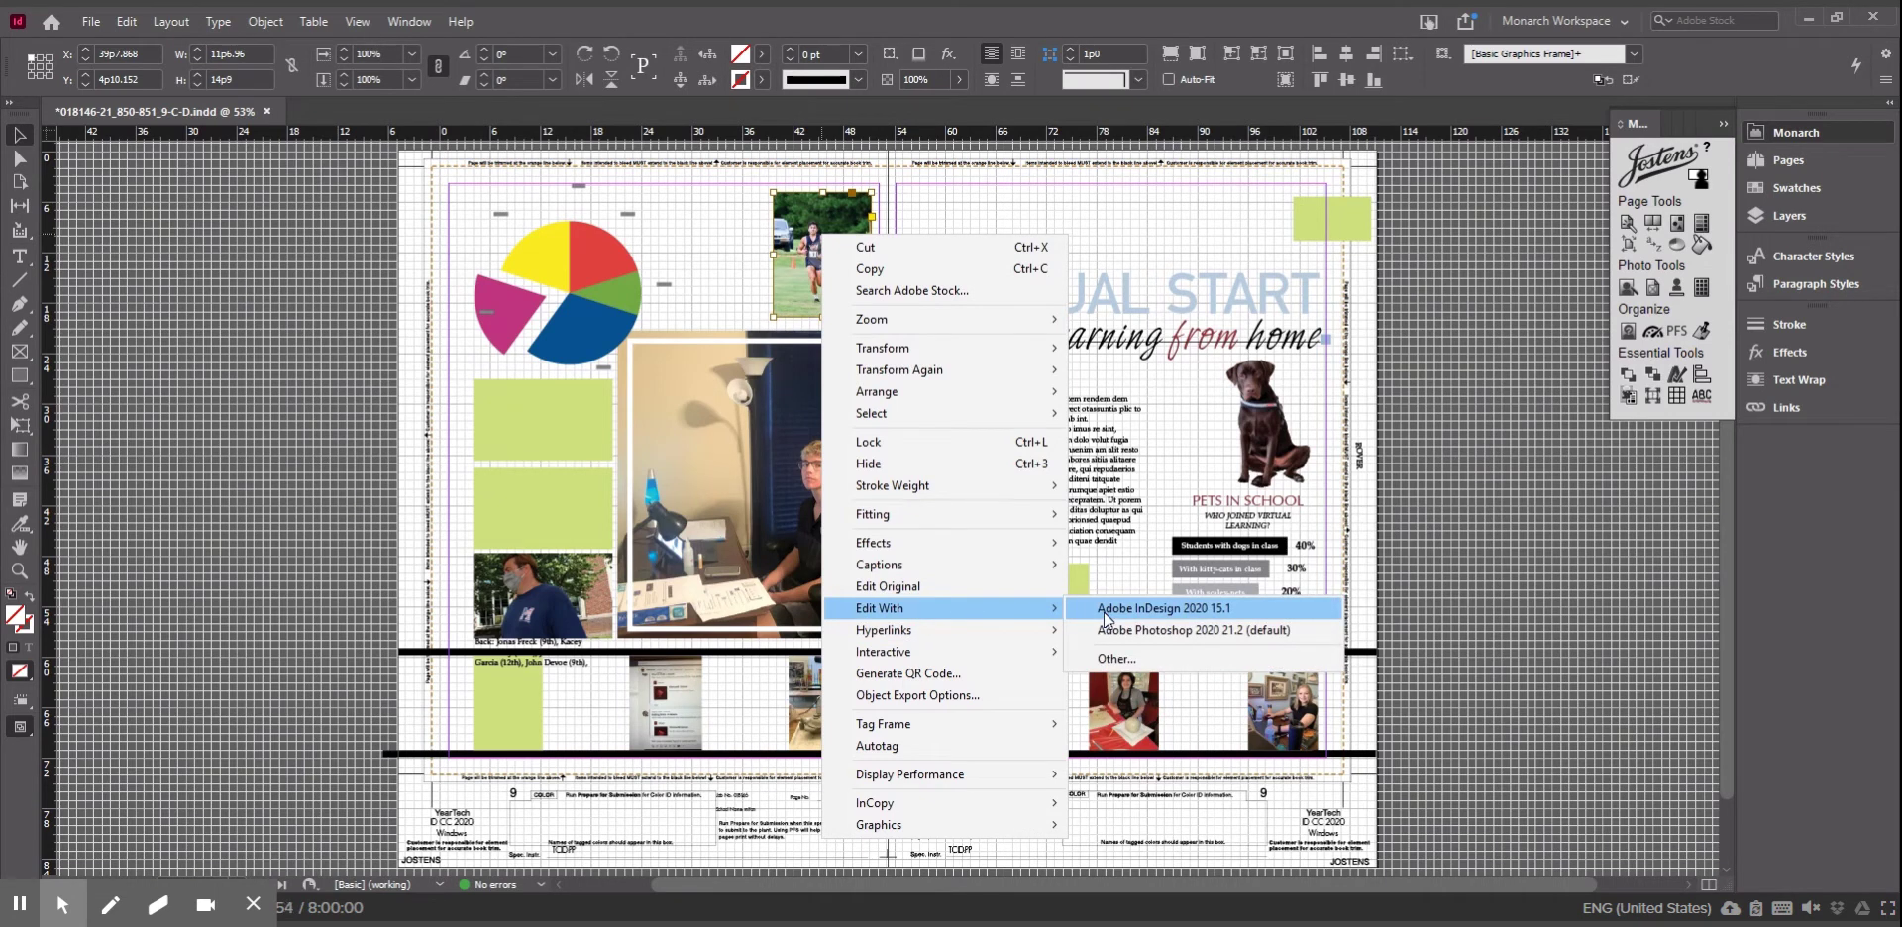
click(1122, 639)
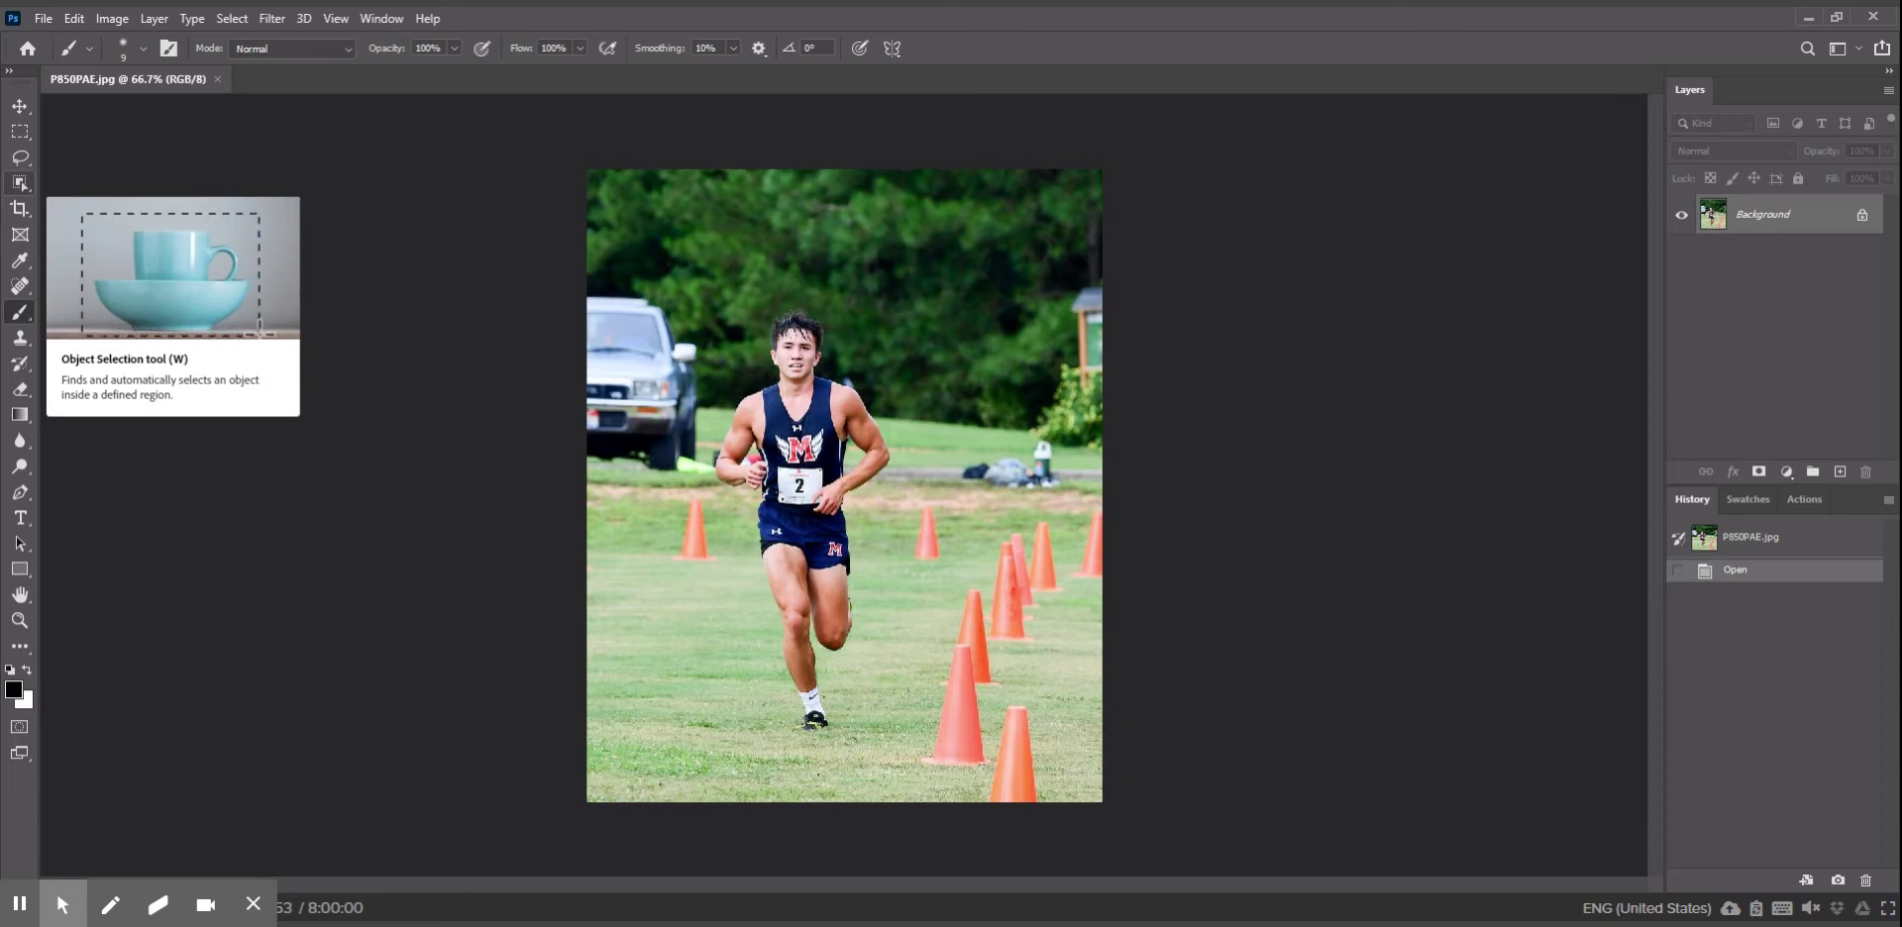
Select the runner by framing his whole body with the Object Selection tool in Rectangle mode
click(20, 183)
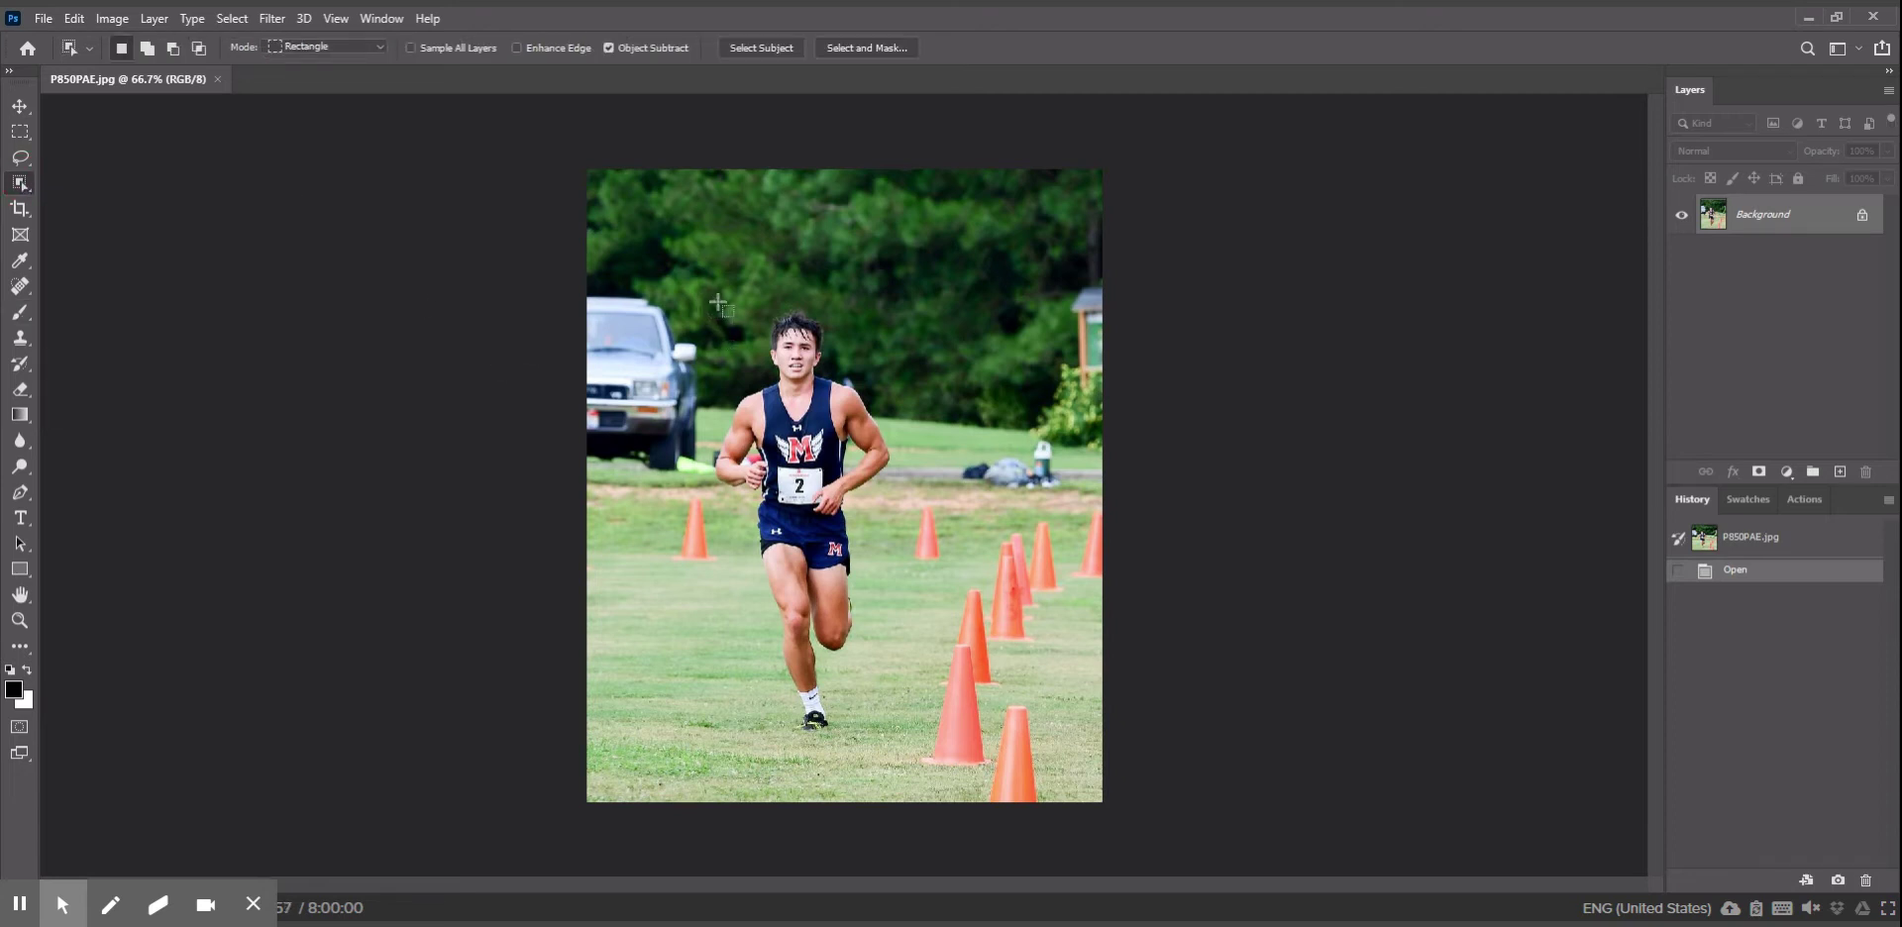
drag(715, 315, 896, 734)
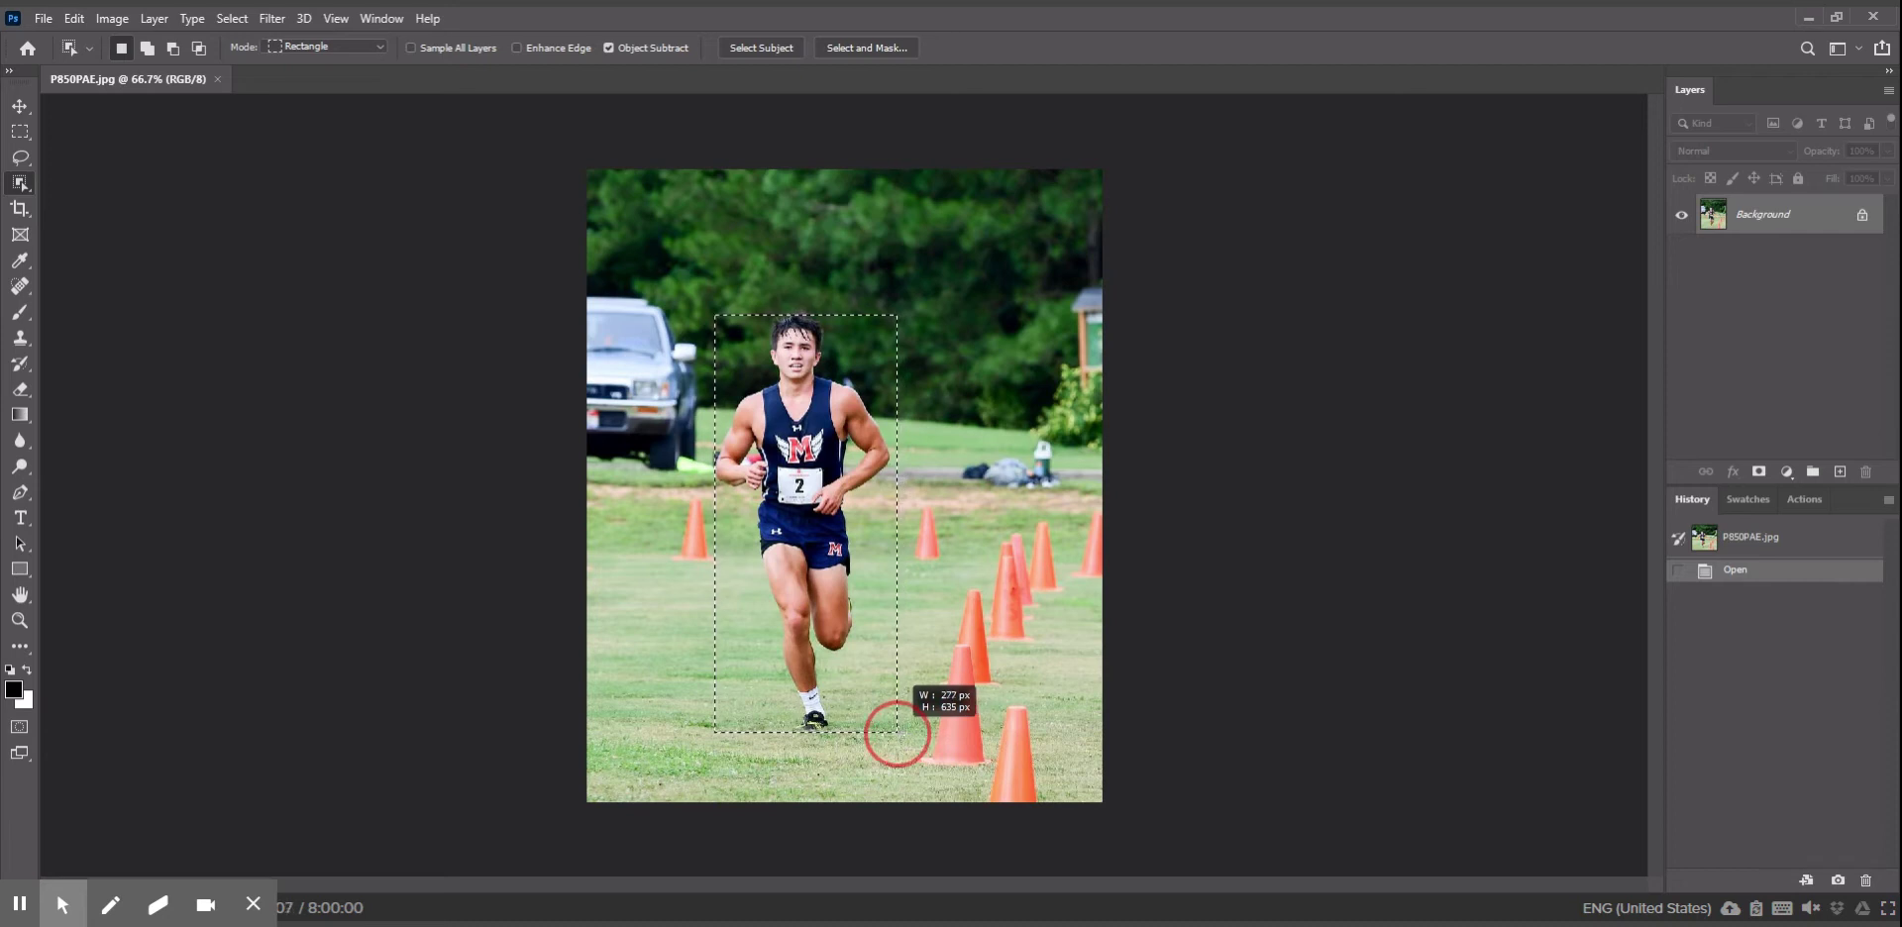
drag(896, 734, 896, 734)
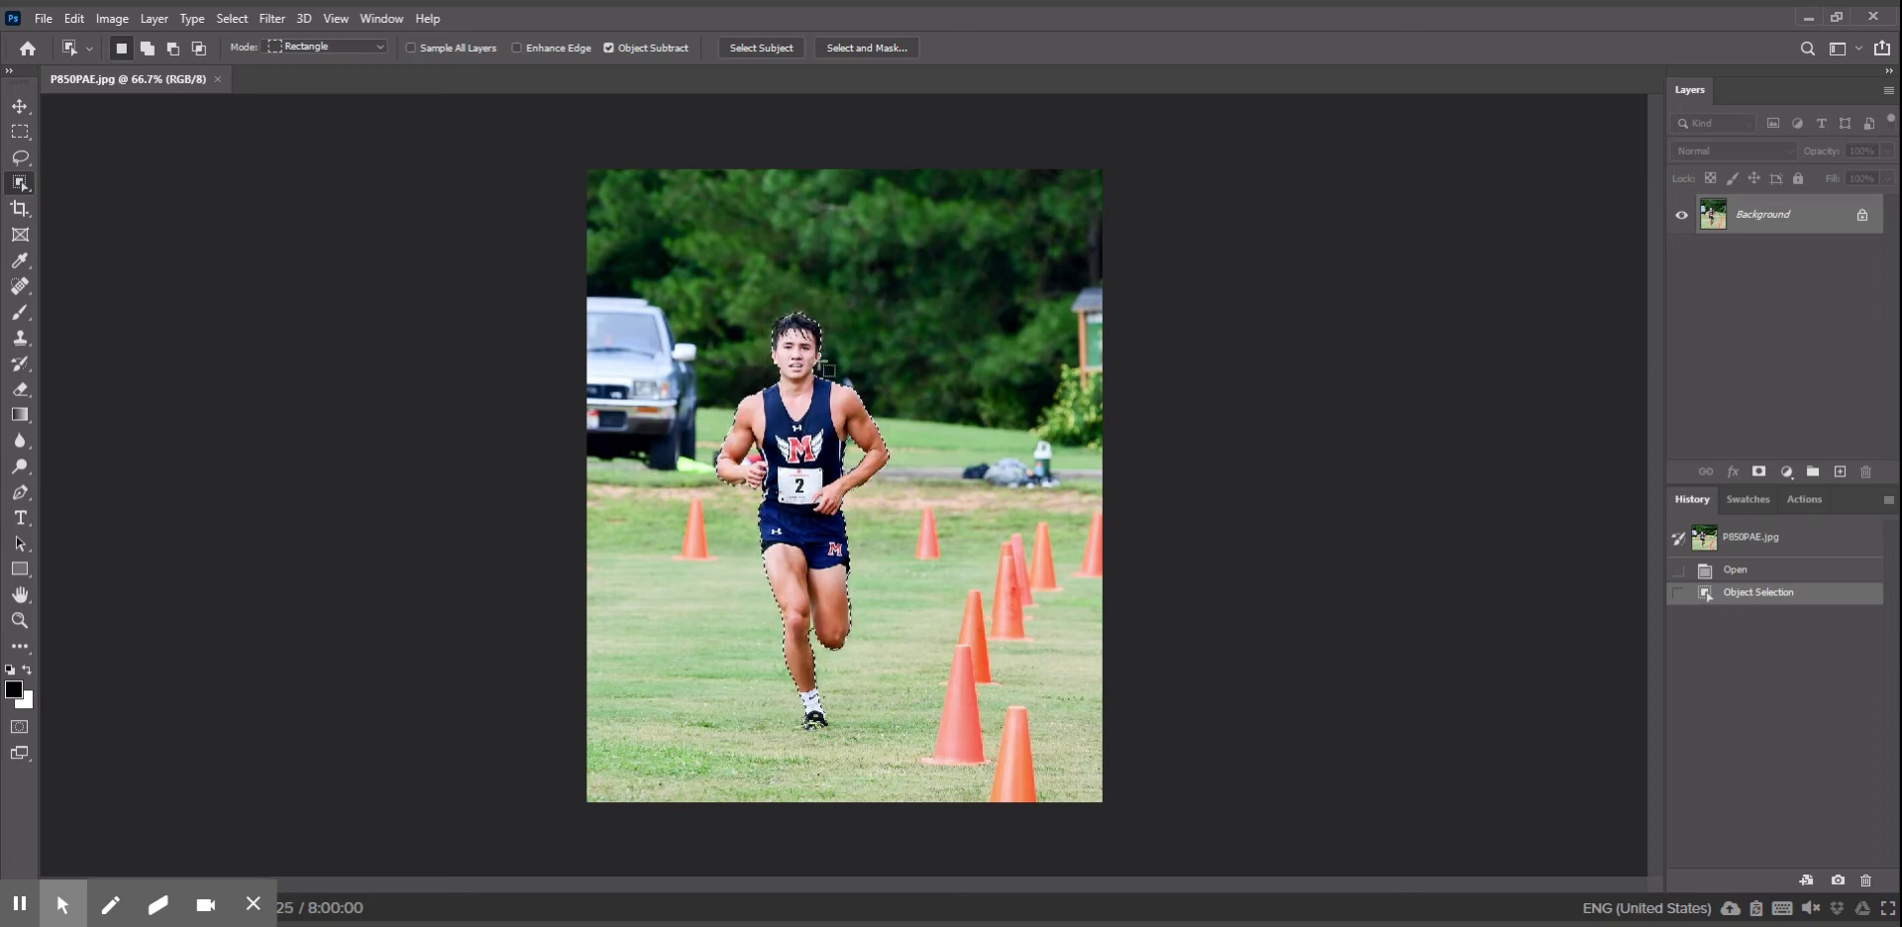
click(481, 264)
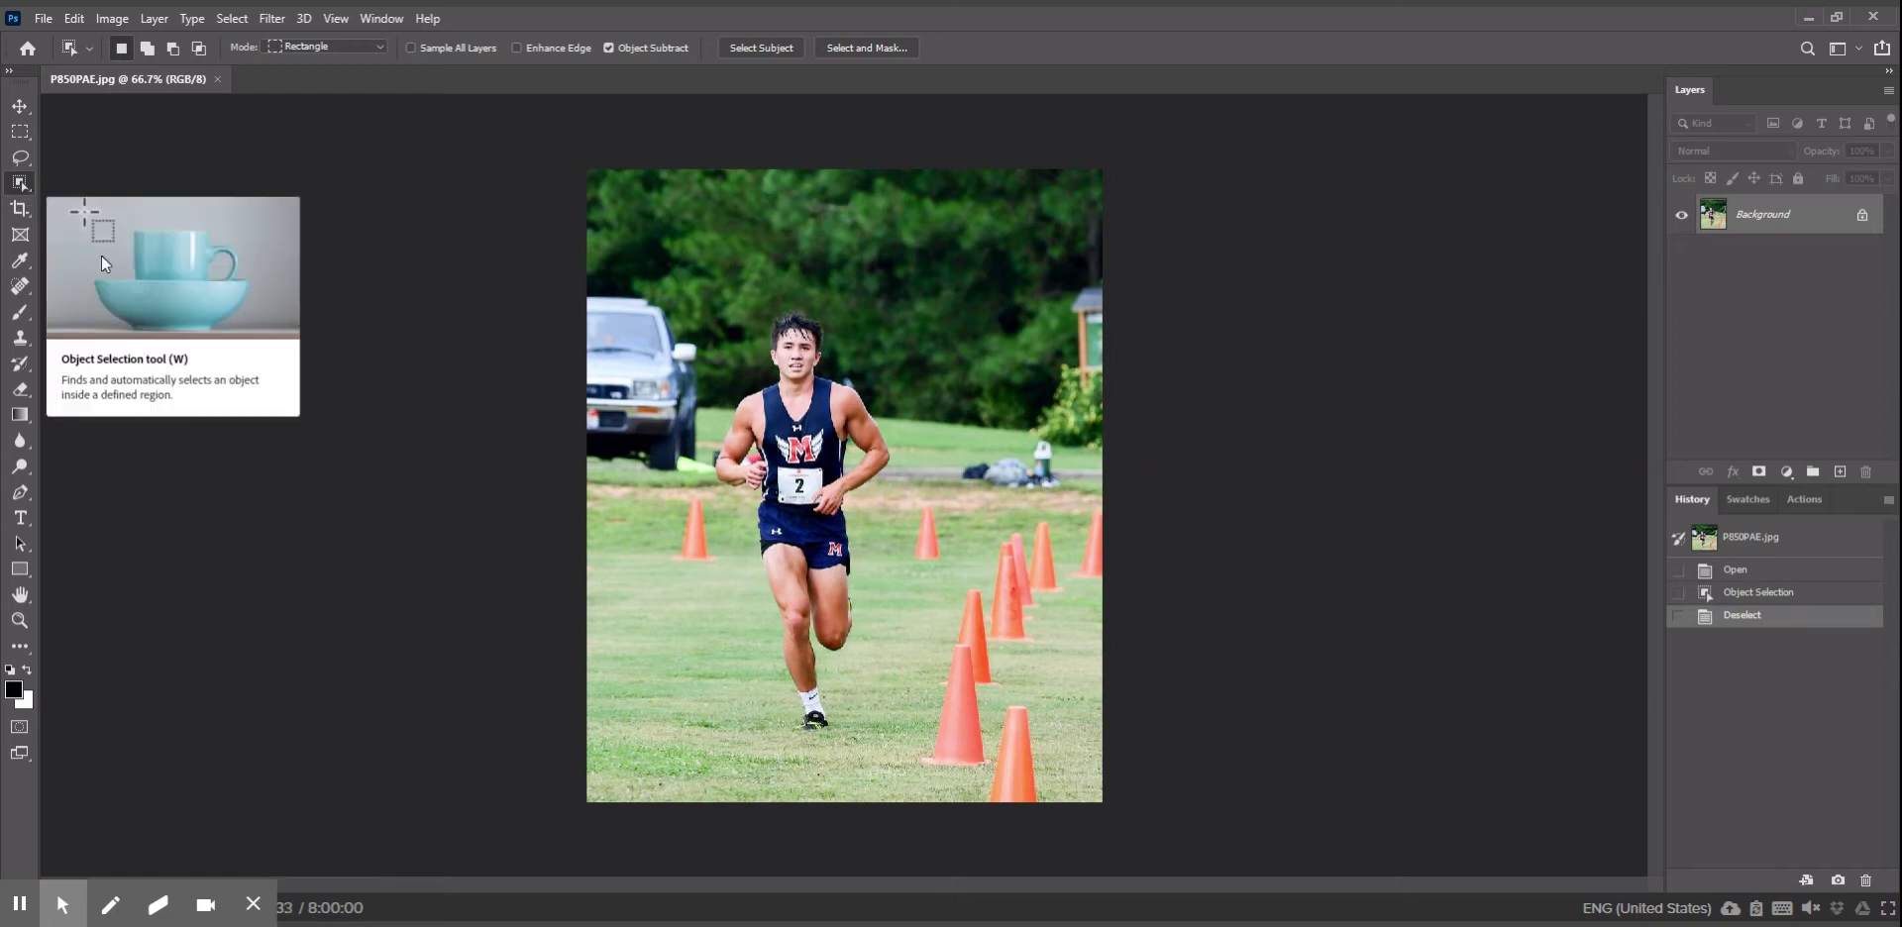
drag(699, 286, 700, 298)
drag(712, 380, 900, 736)
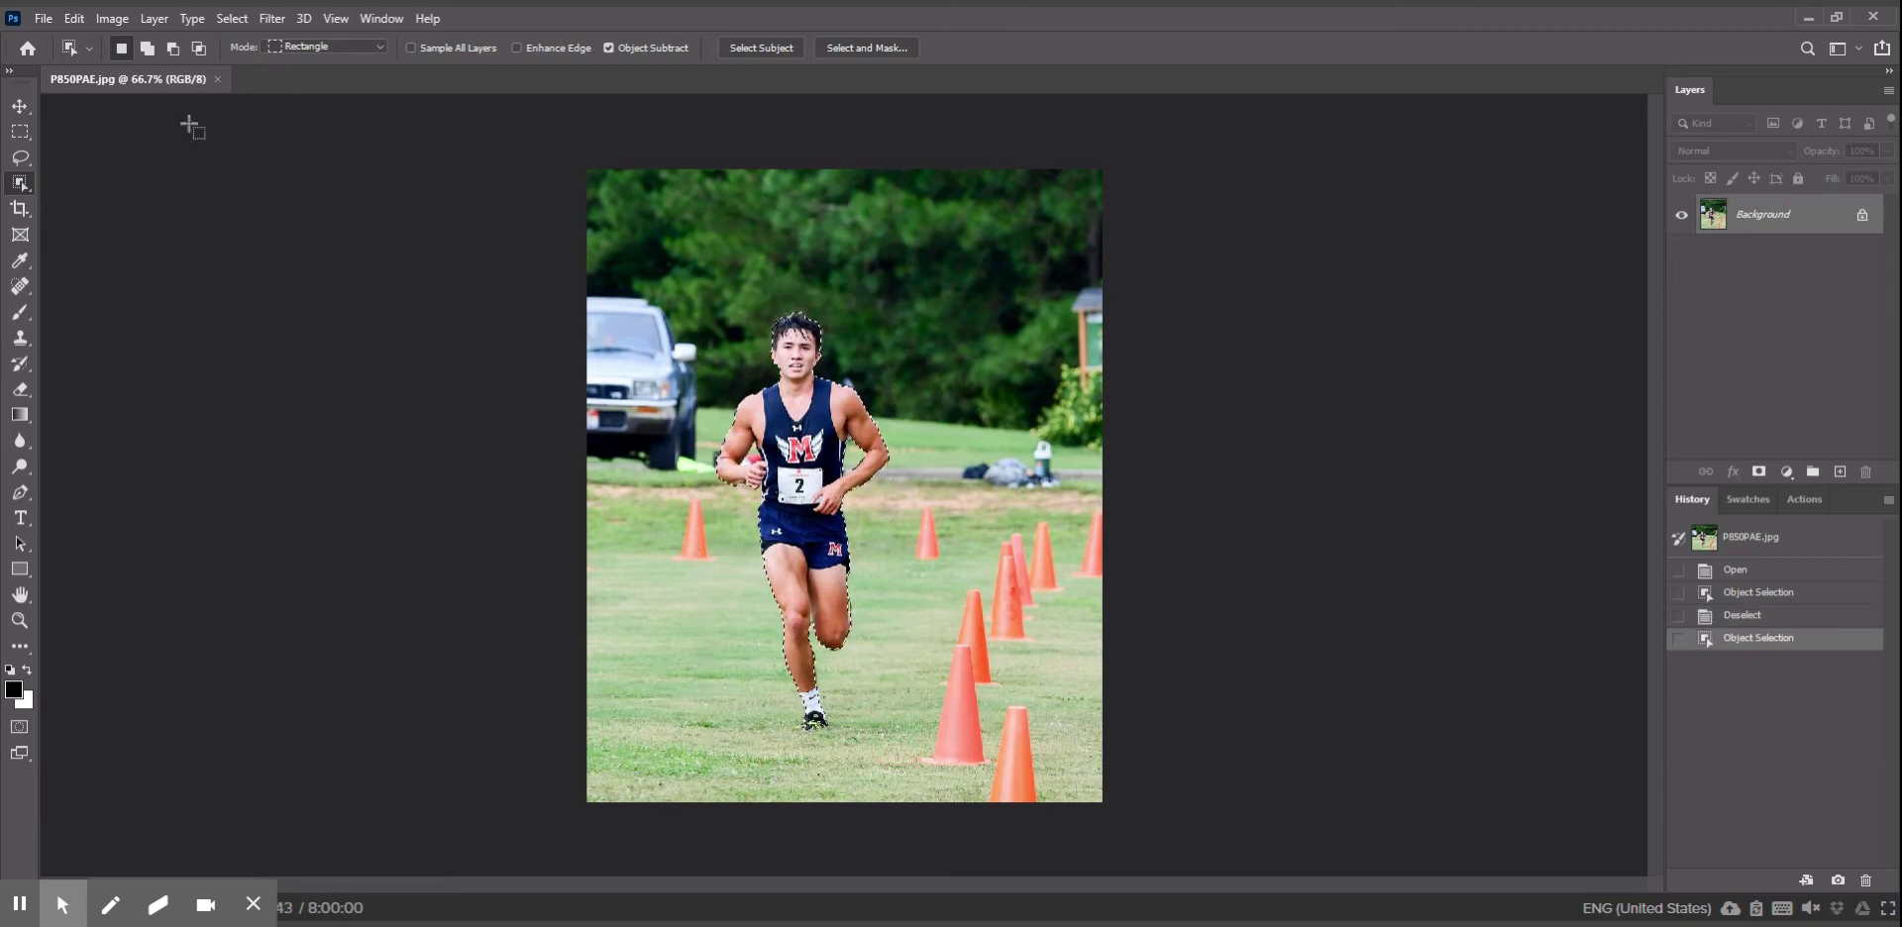
Copy the selected runner to a new layer with Layer Via Copy and hide the Background layer
click(154, 19)
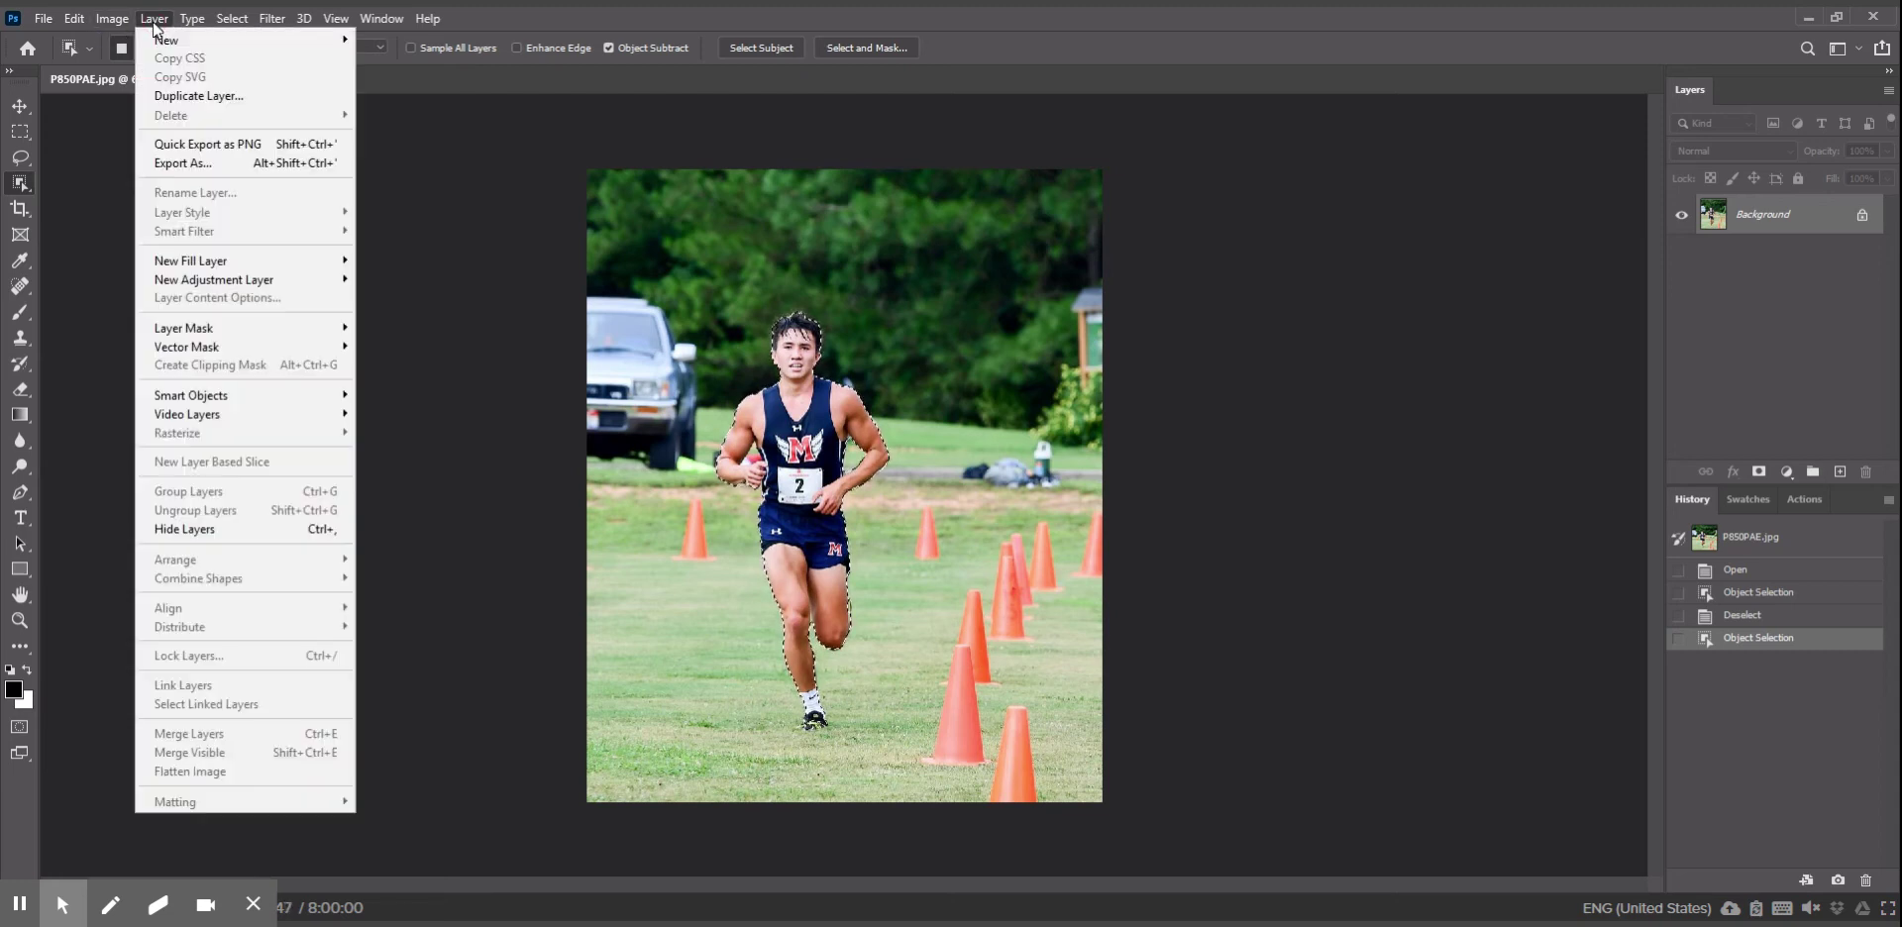
mouse_move(168, 44)
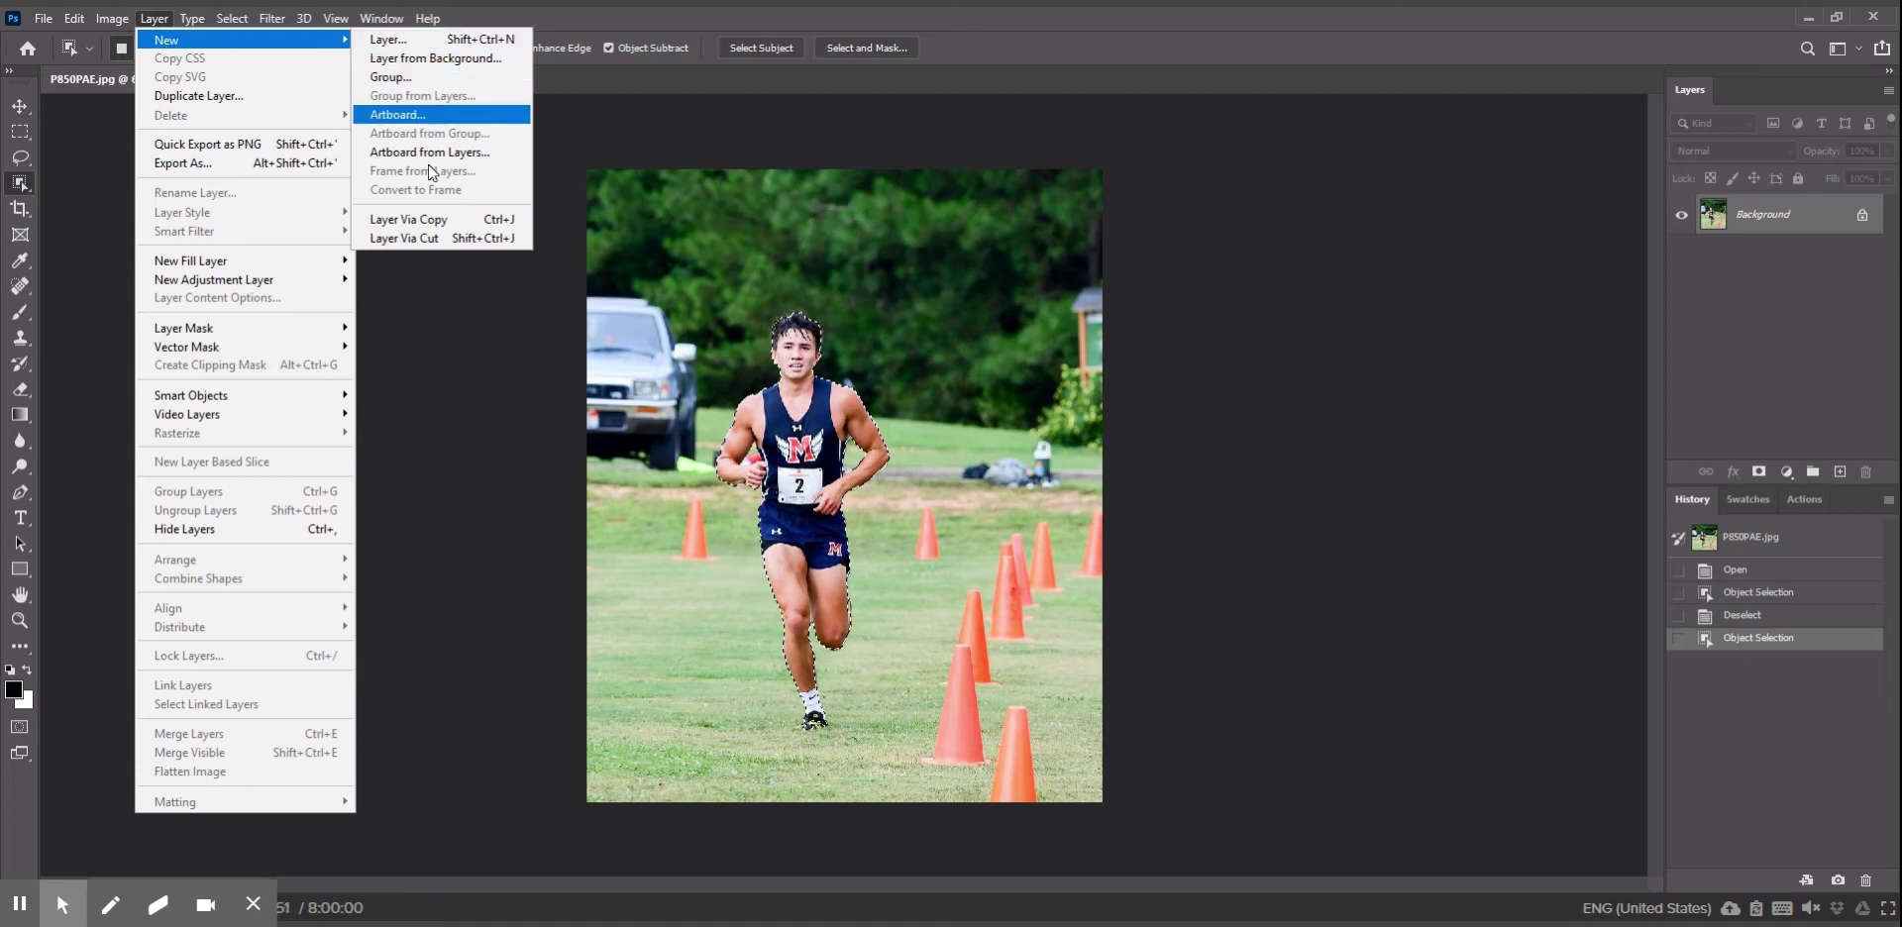
click(433, 226)
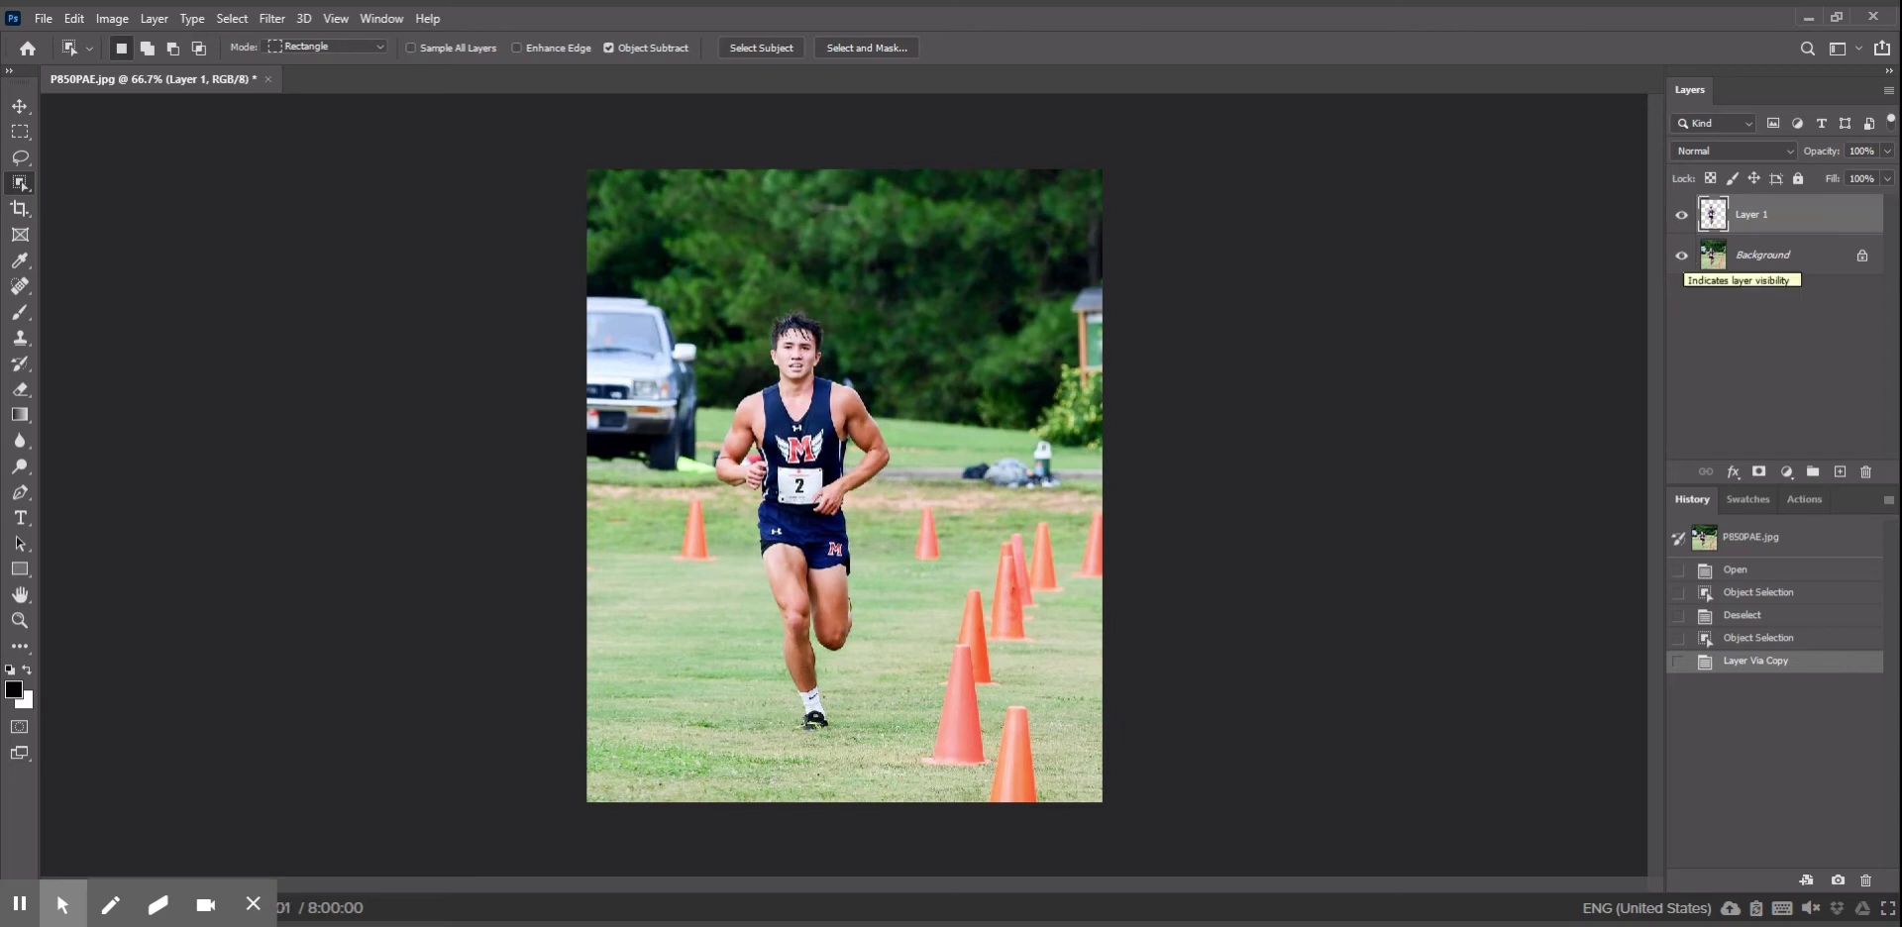
click(1683, 258)
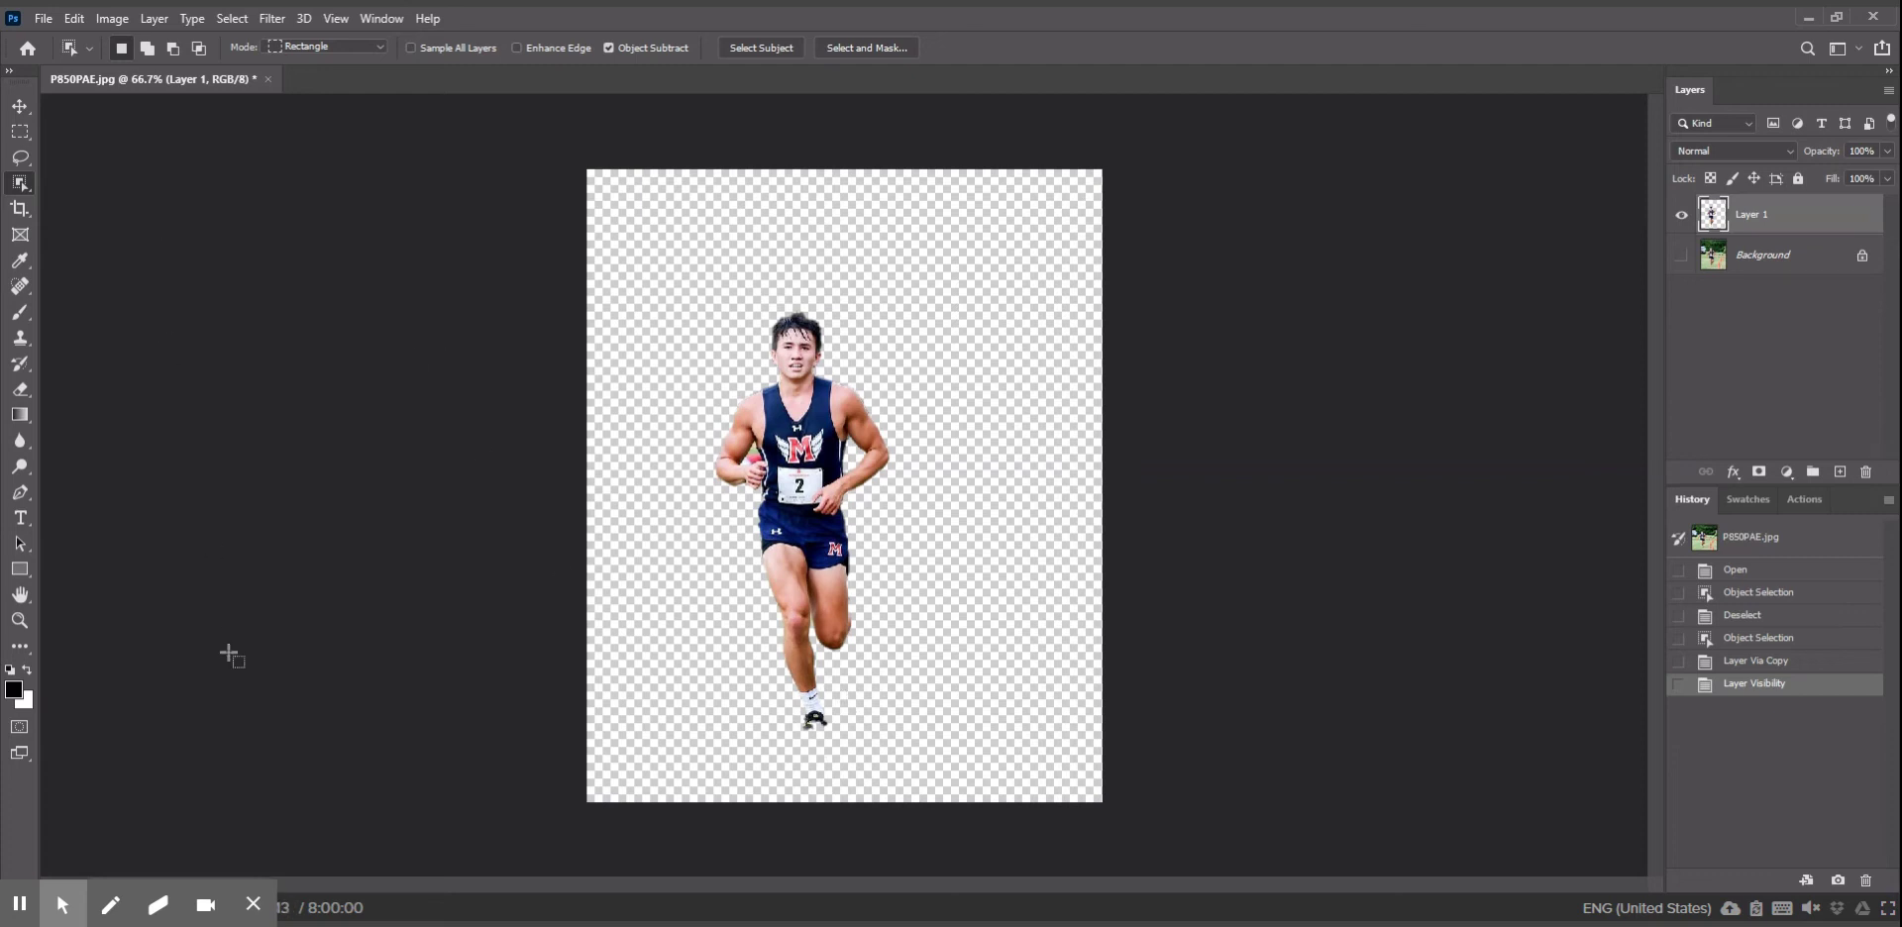
Erase the leftover background between the runner's bent arm and his torso, on the red-watch side, with a 10 px Eraser
key(ctrl+plus)
key(ctrl+plus)
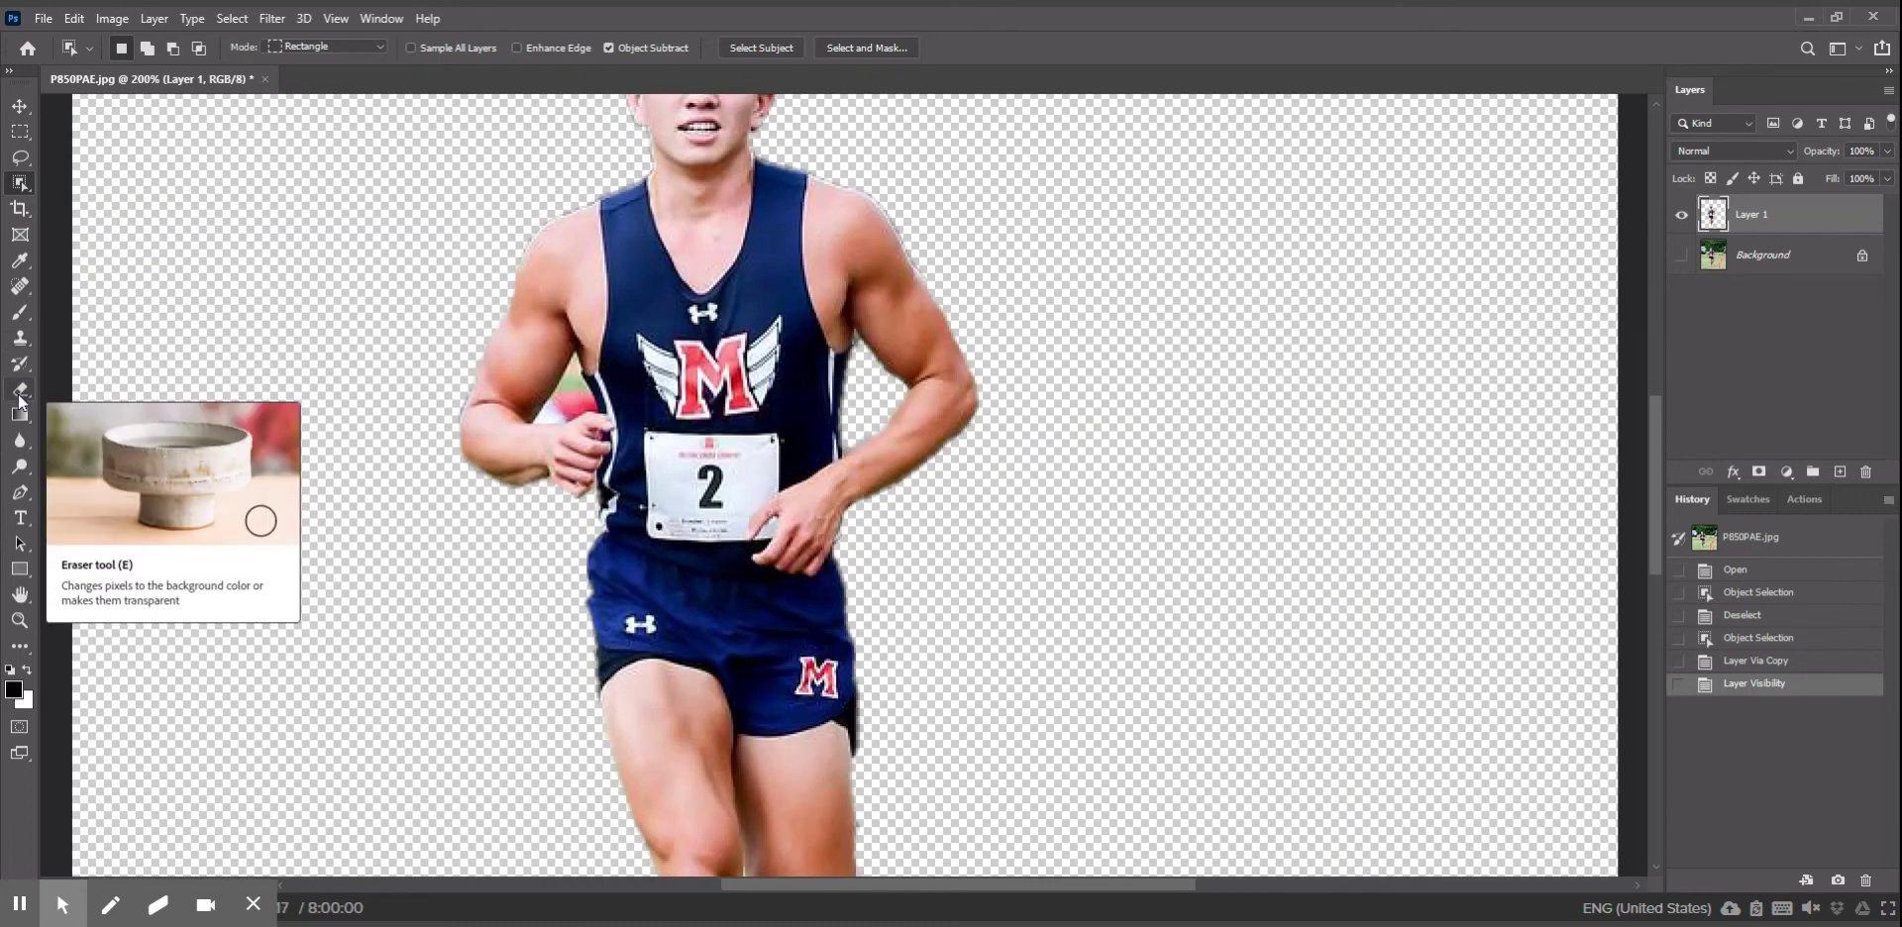
click(18, 396)
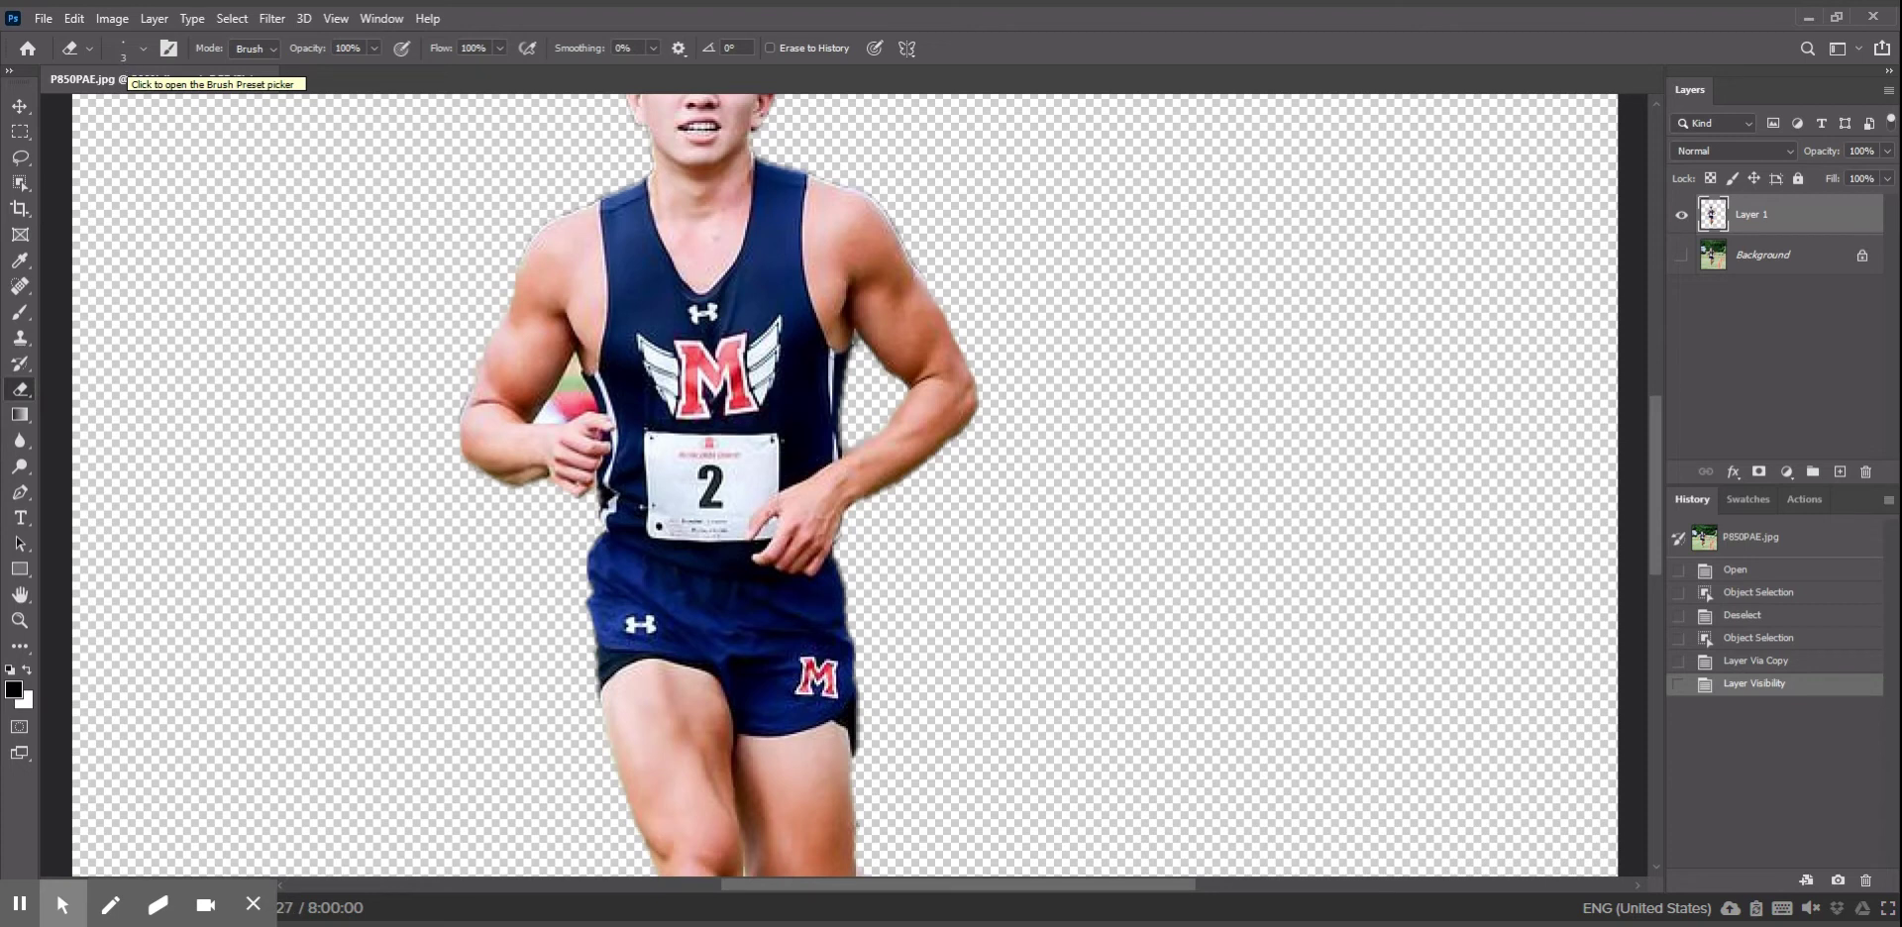
click(137, 47)
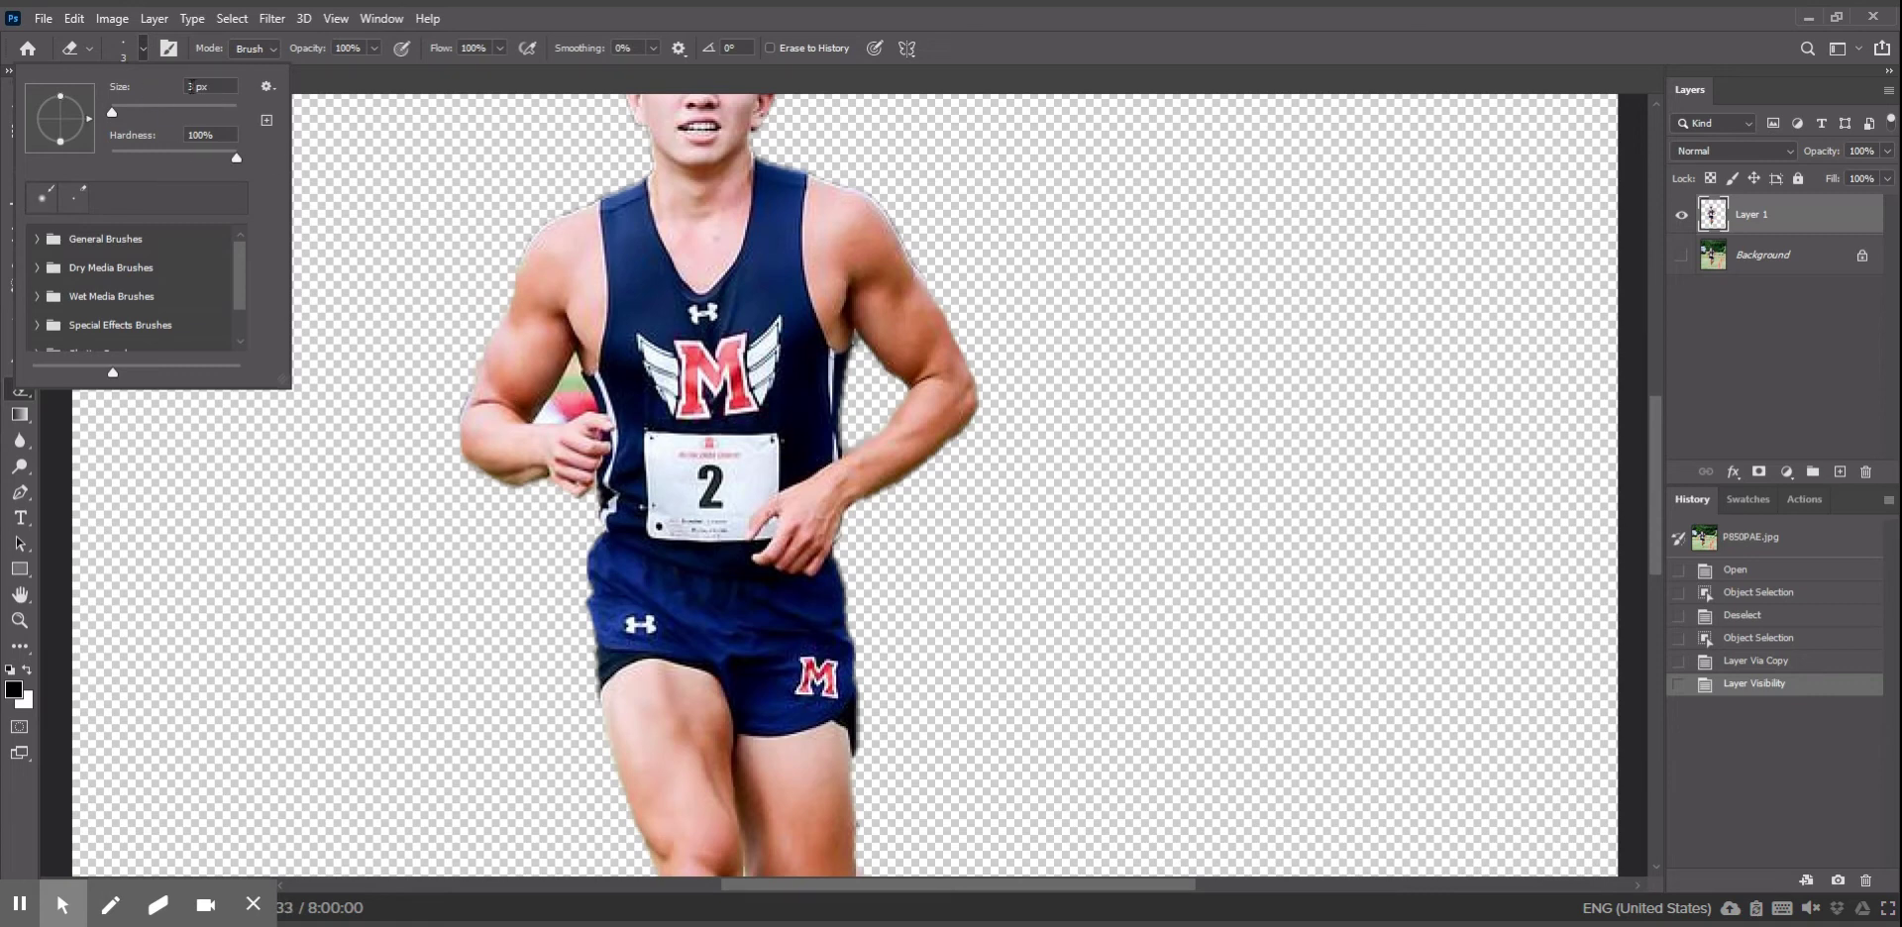
double_click(193, 86)
text(10)
click(558, 409)
mouse_move(558, 409)
mouse_down()
mouse_move(573, 377)
mouse_move(572, 416)
mouse_up()
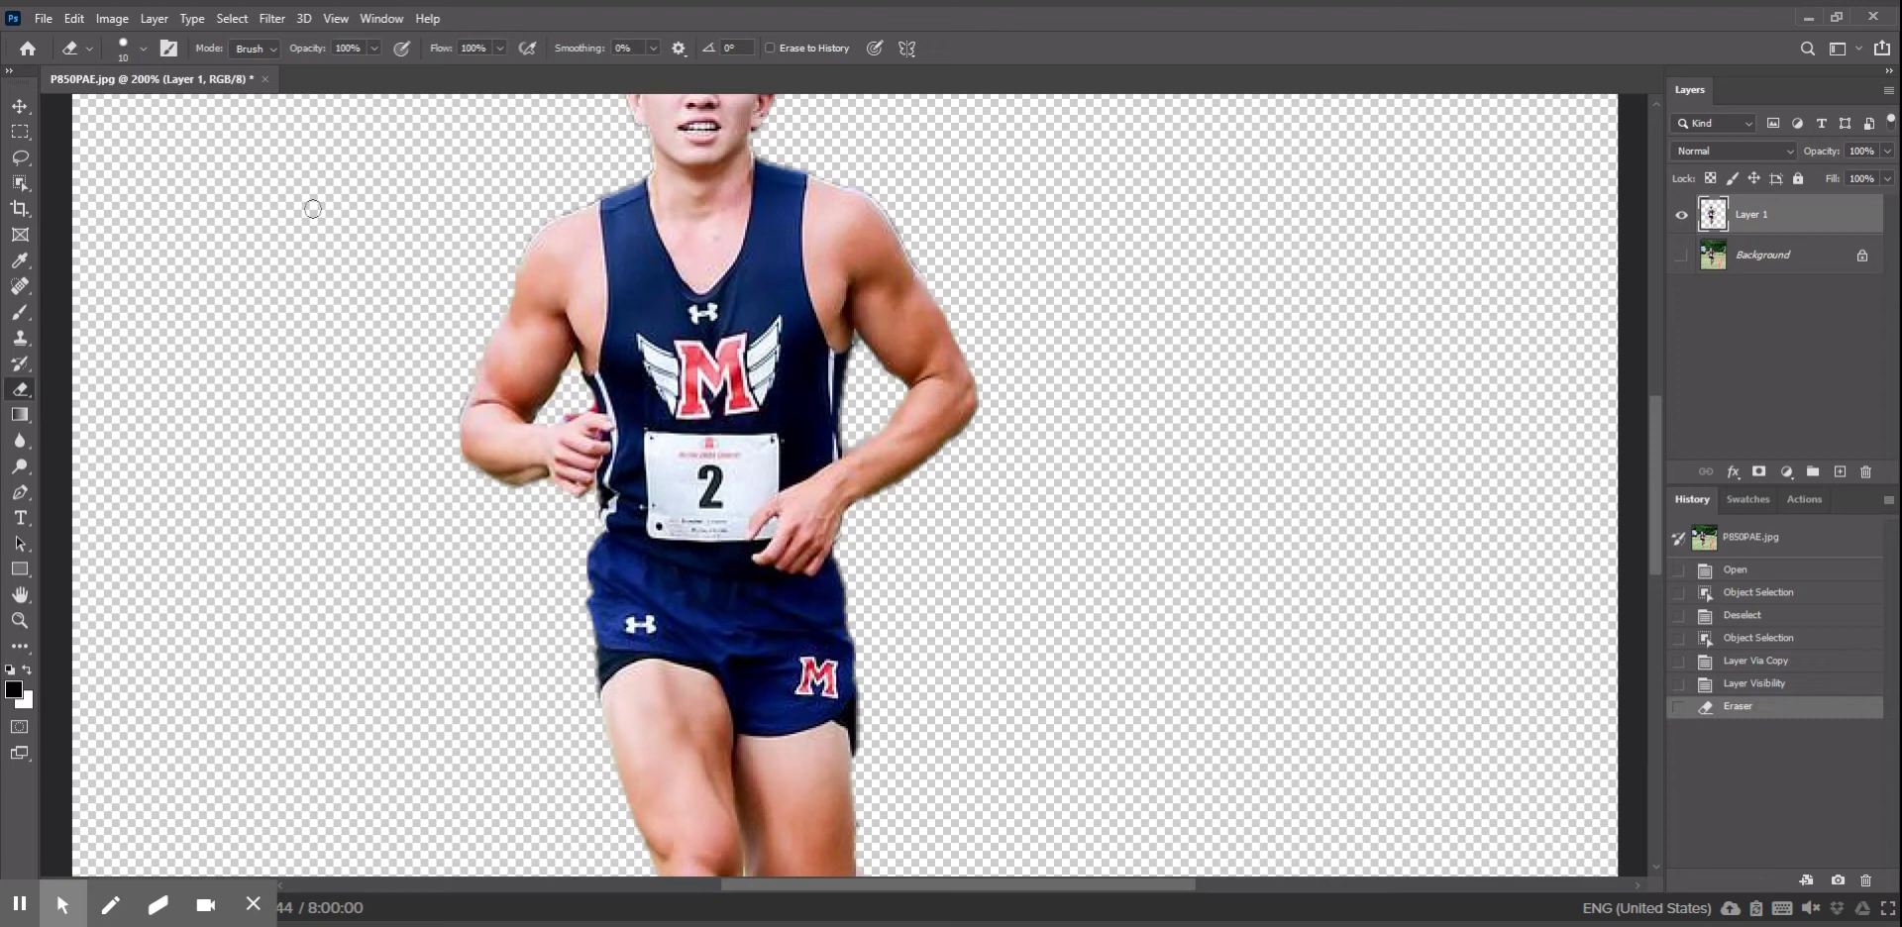
Set the Eraser size to 3 px and clean up the remaining background specks inside both of the runner's bent arms
click(144, 48)
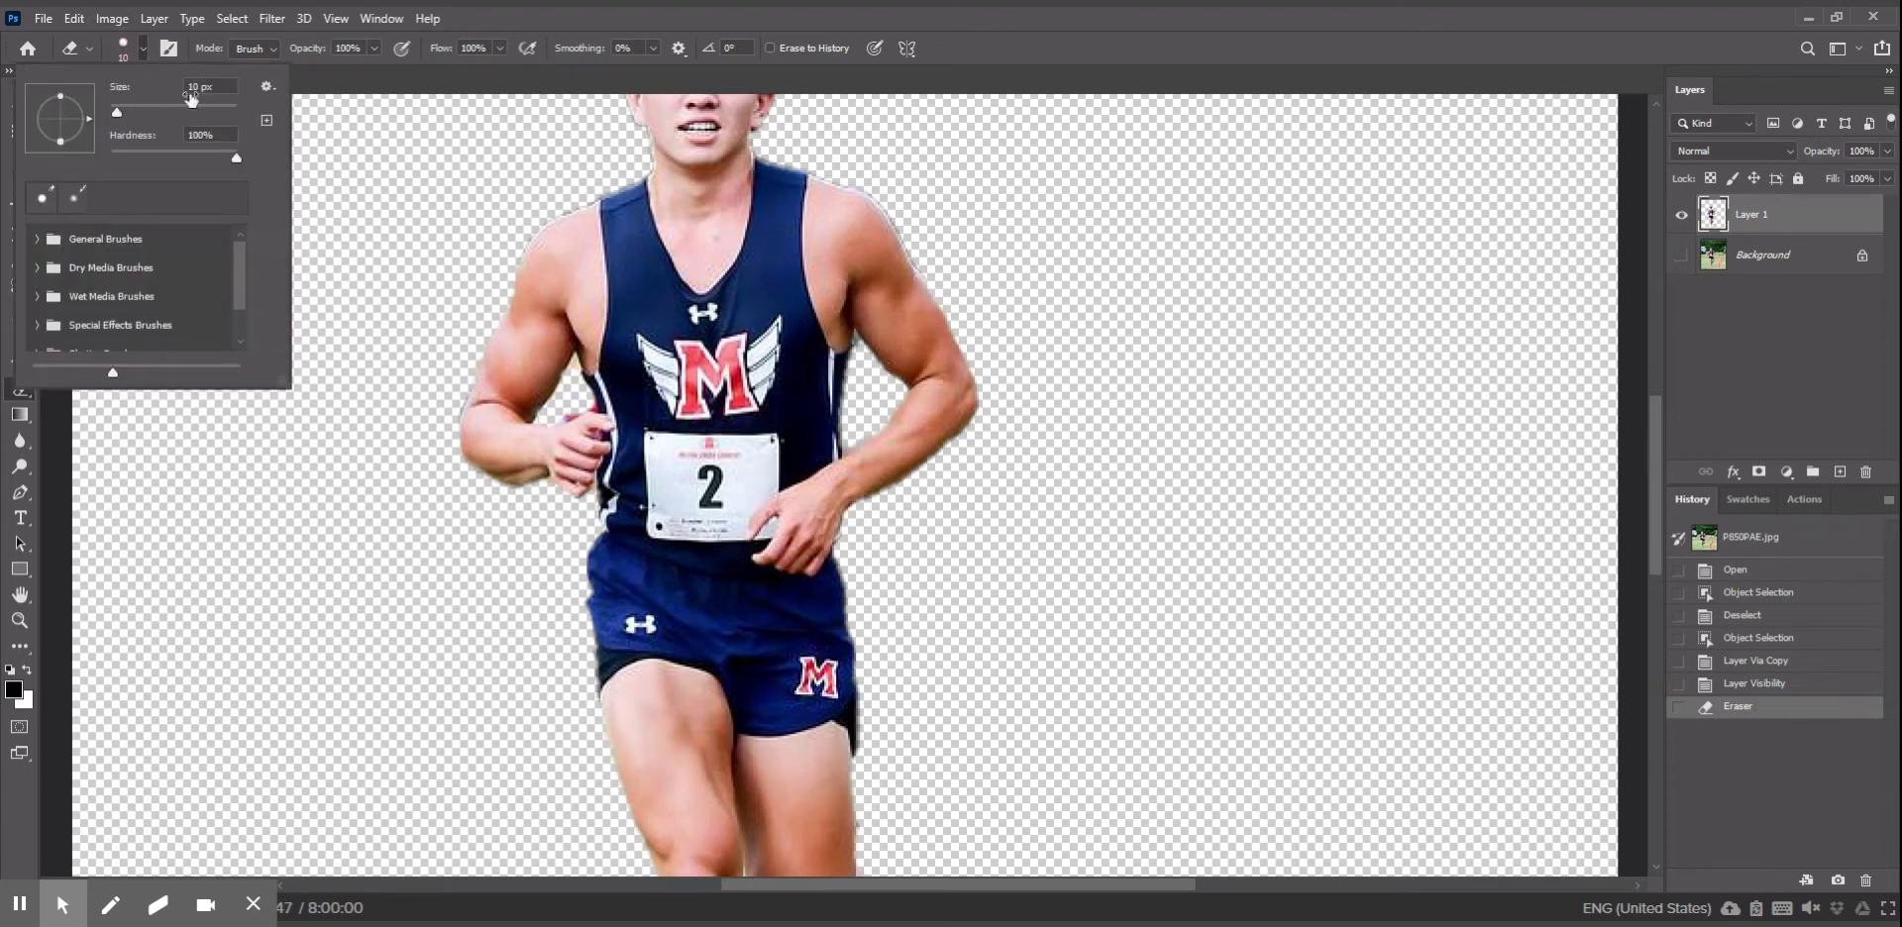
click(197, 86)
key(BackSpace)
key(BackSpace)
click(559, 404)
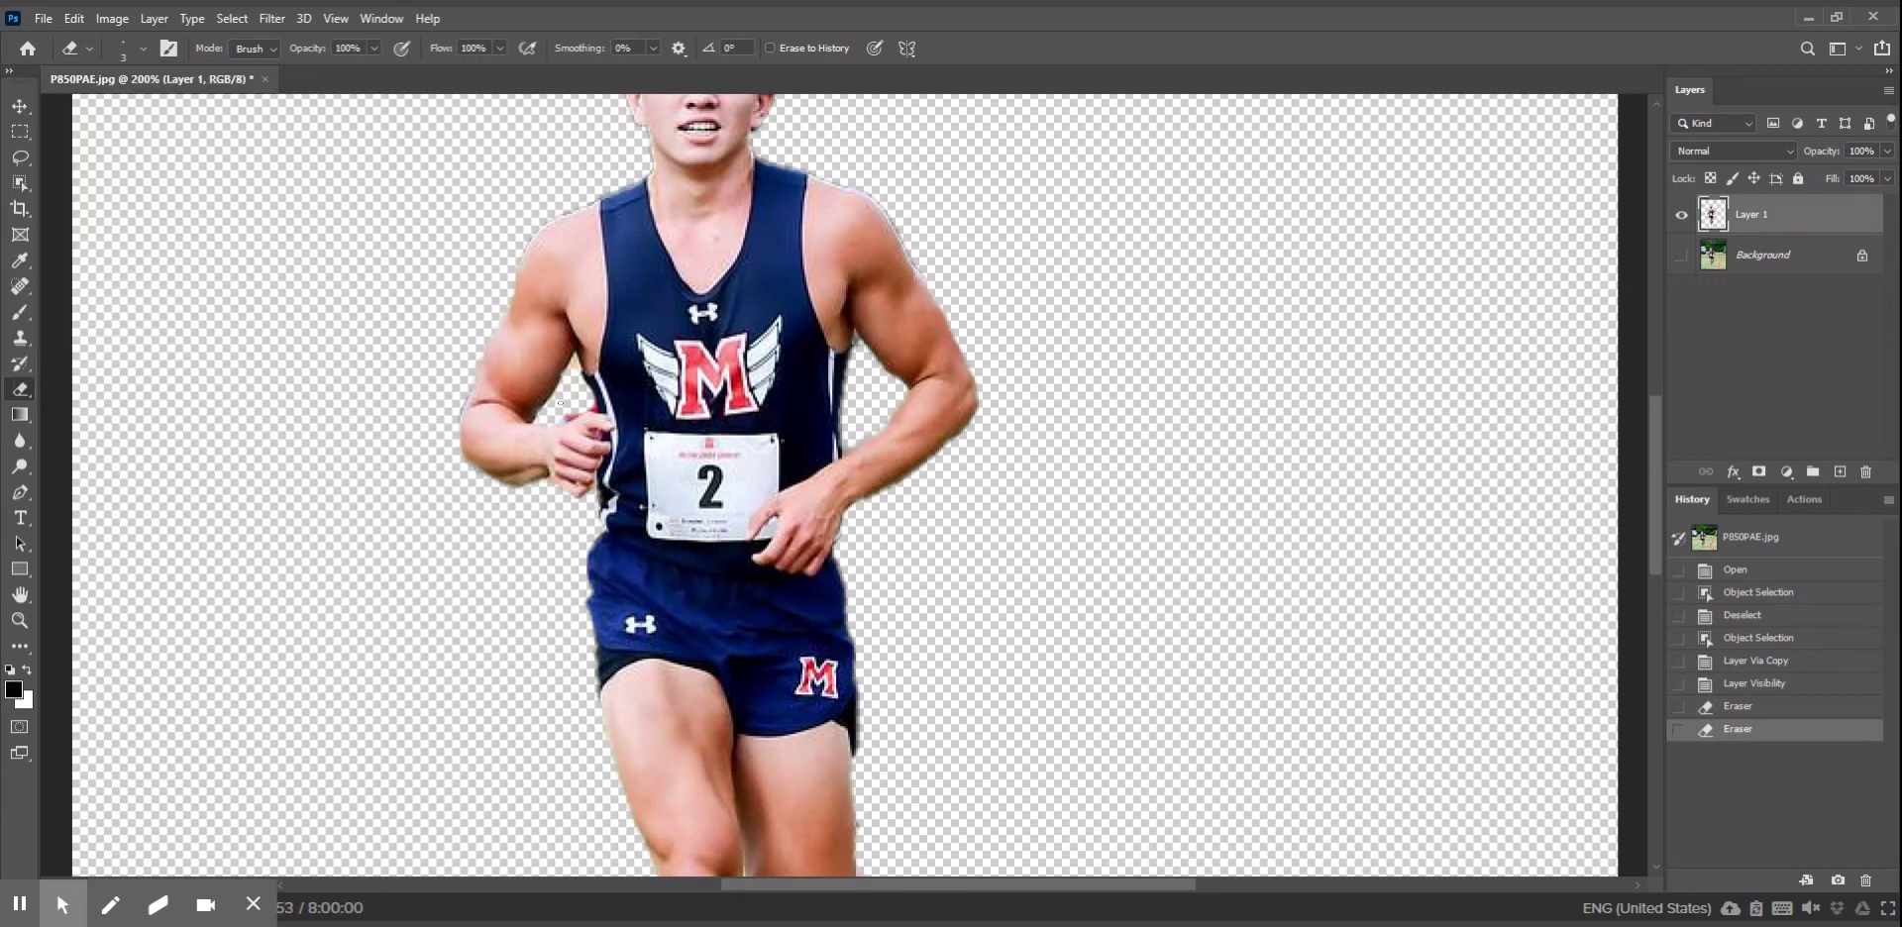
mouse_move(561, 418)
mouse_down()
mouse_move(590, 411)
mouse_move(591, 356)
mouse_move(565, 428)
mouse_move(574, 412)
mouse_up()
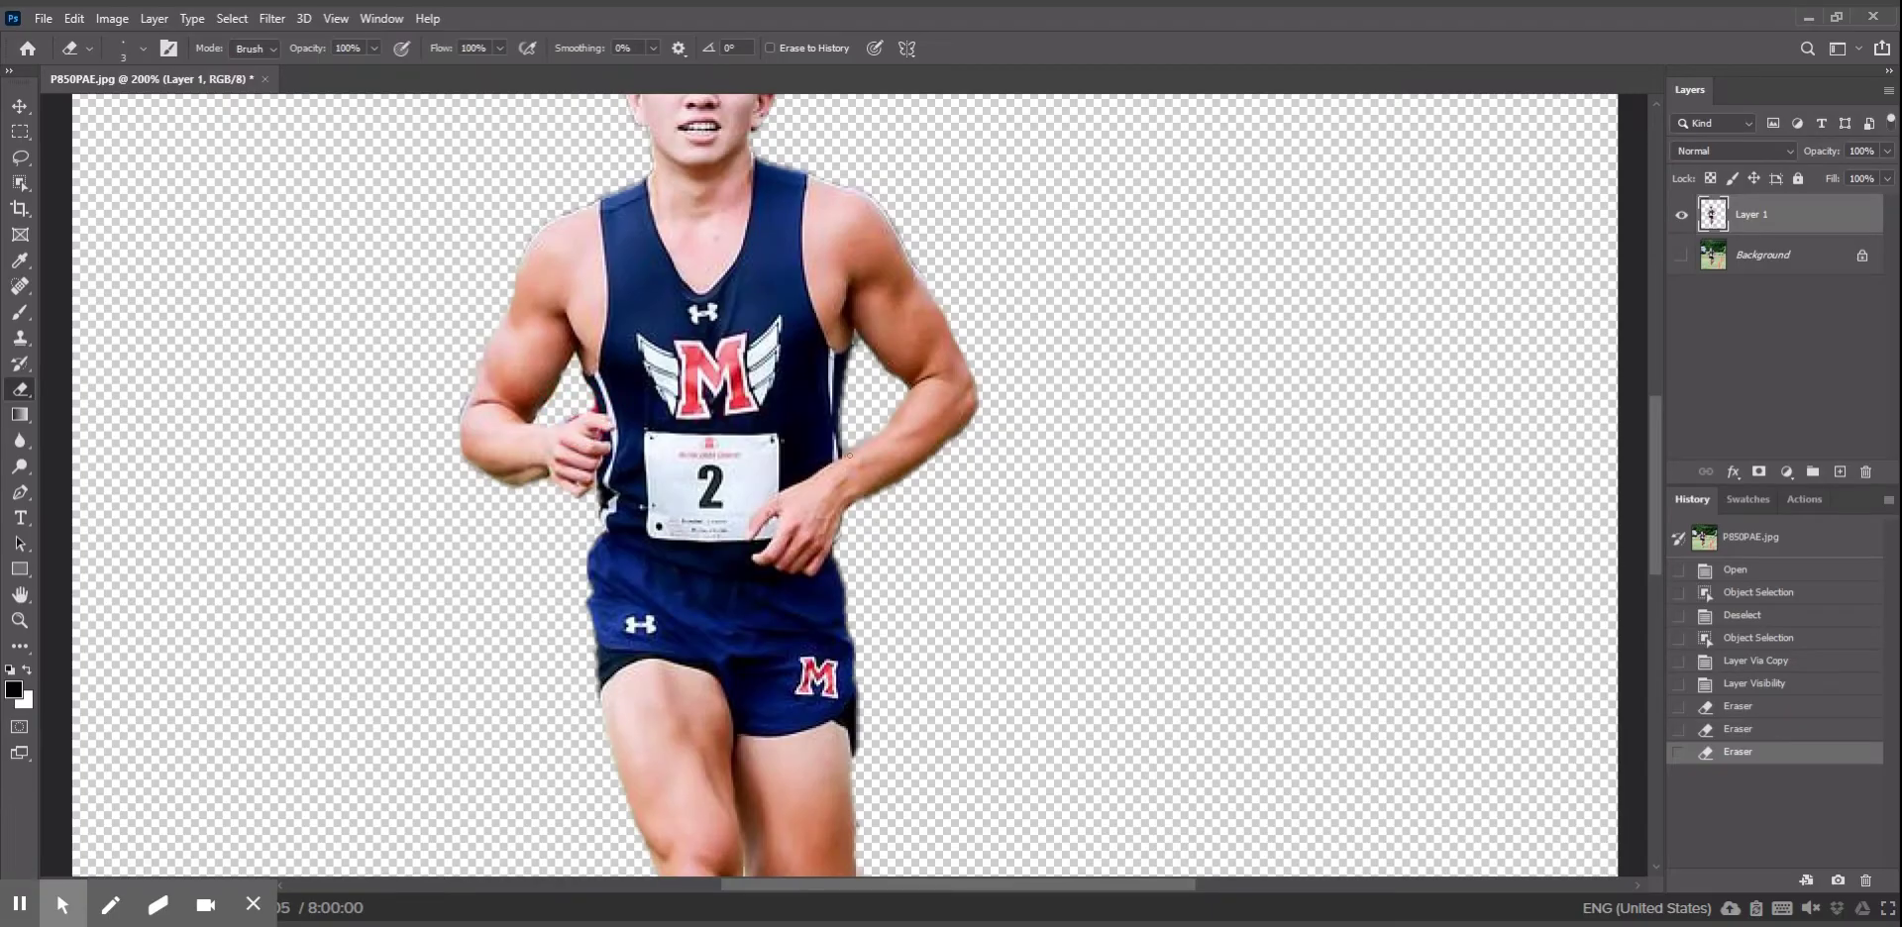
mouse_move(867, 436)
mouse_down()
mouse_move(848, 446)
mouse_move(858, 430)
mouse_up()
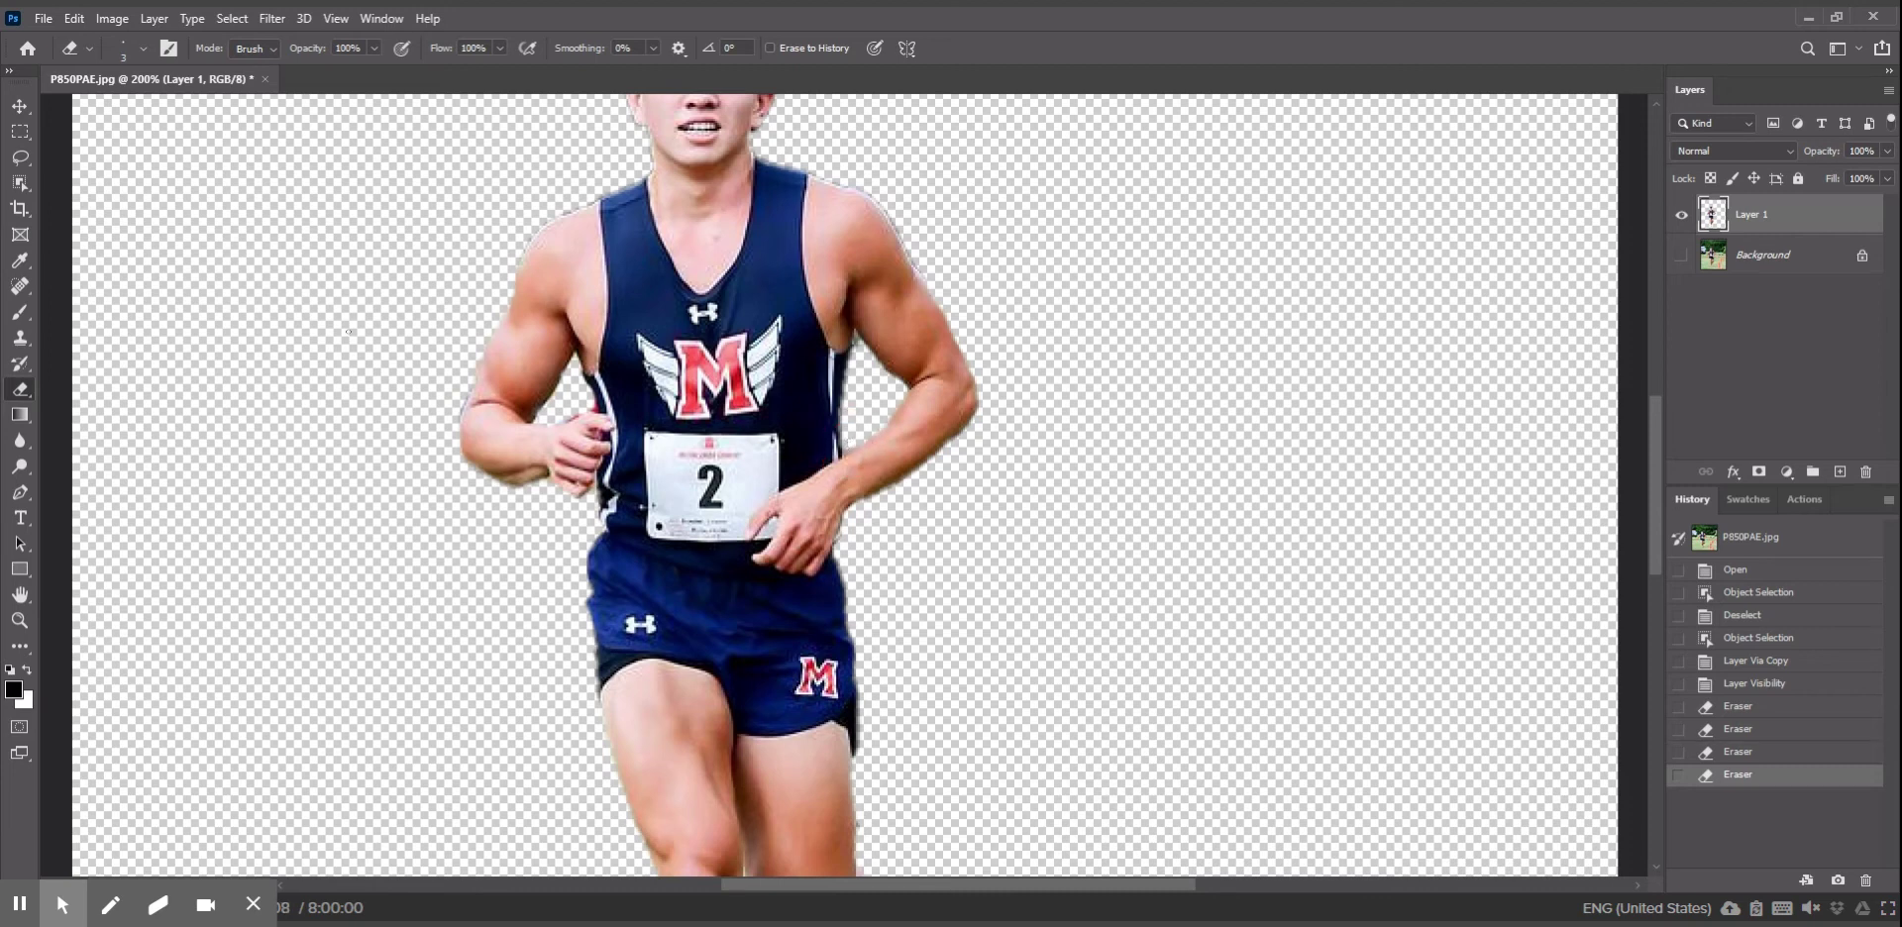
Erase the leftover background between the runner's knees with the Eraser
click(44, 19)
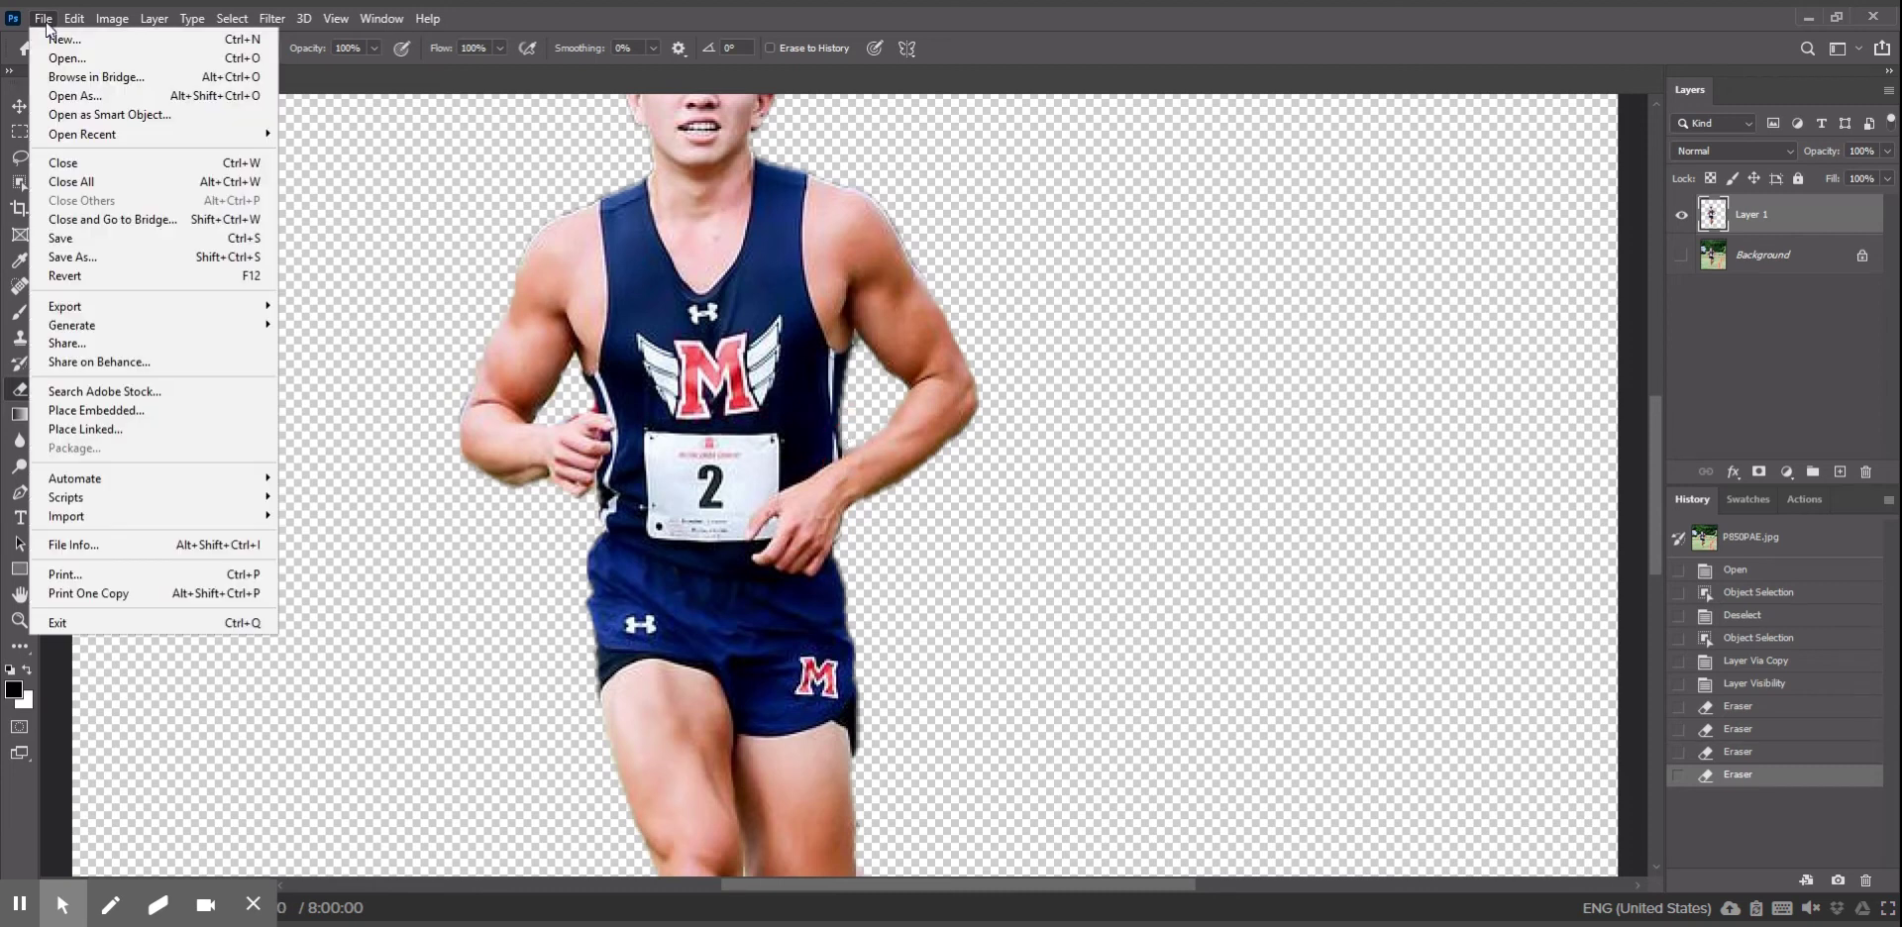
click(339, 170)
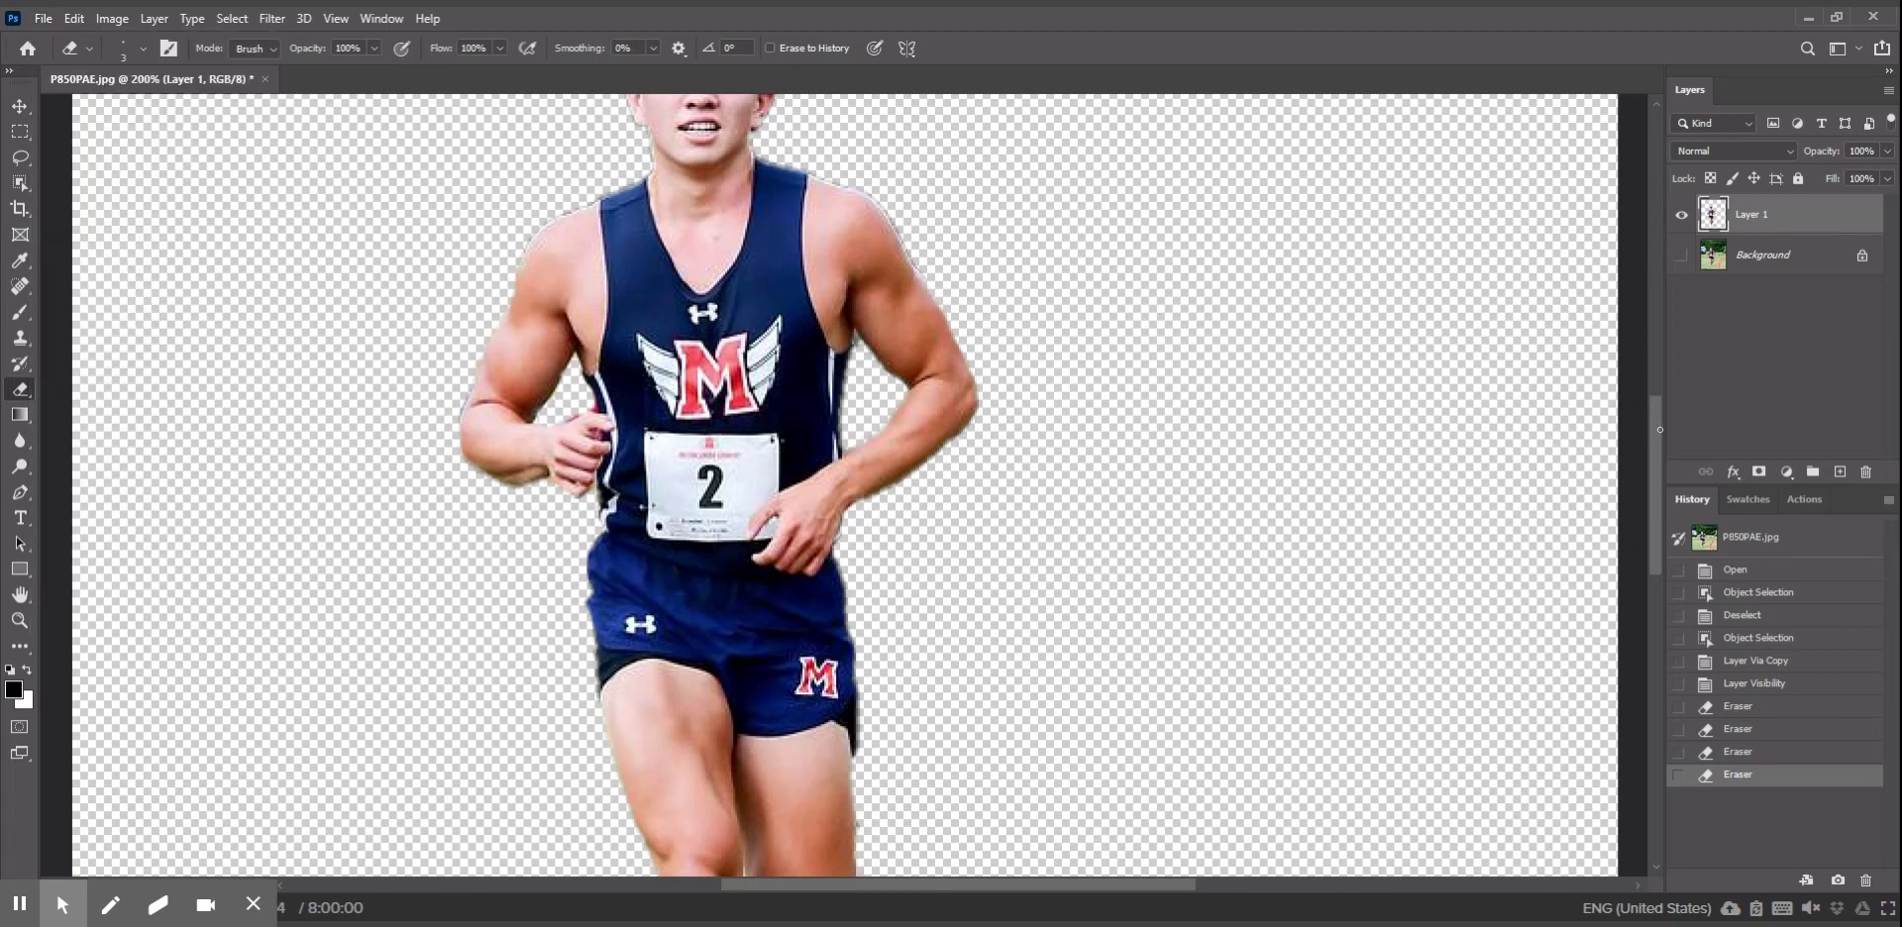
drag(1660, 425, 1648, 550)
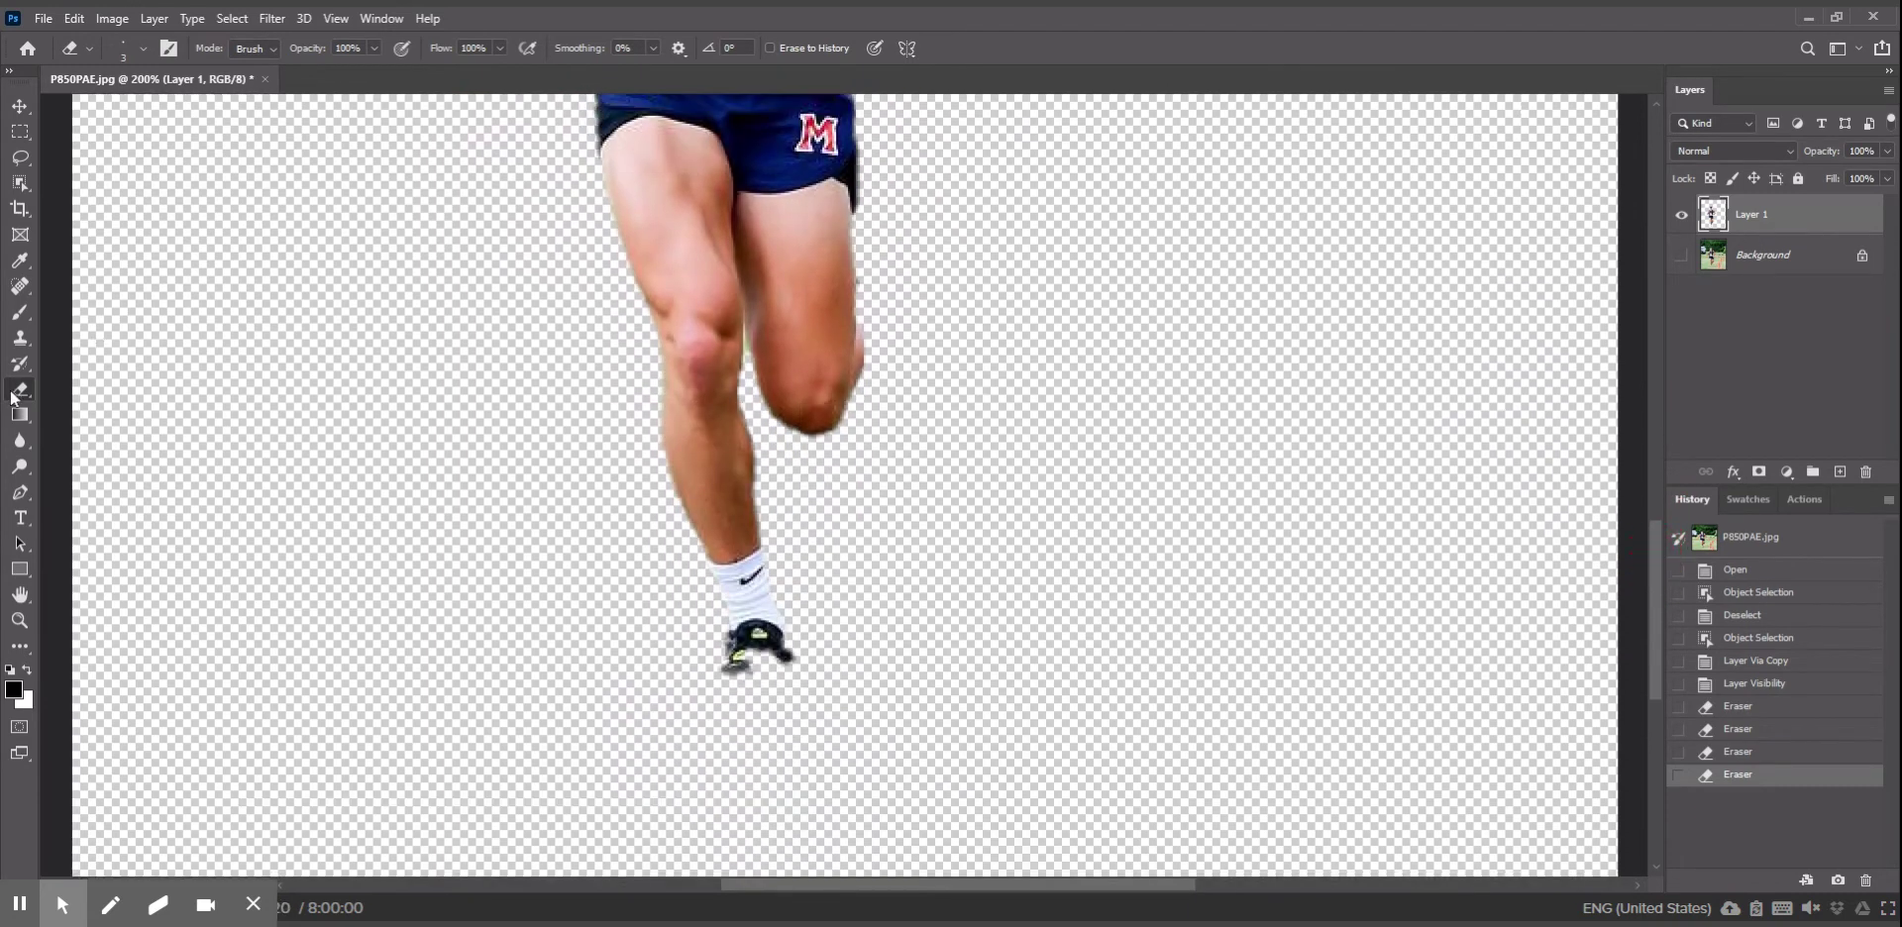
drag(745, 357, 746, 347)
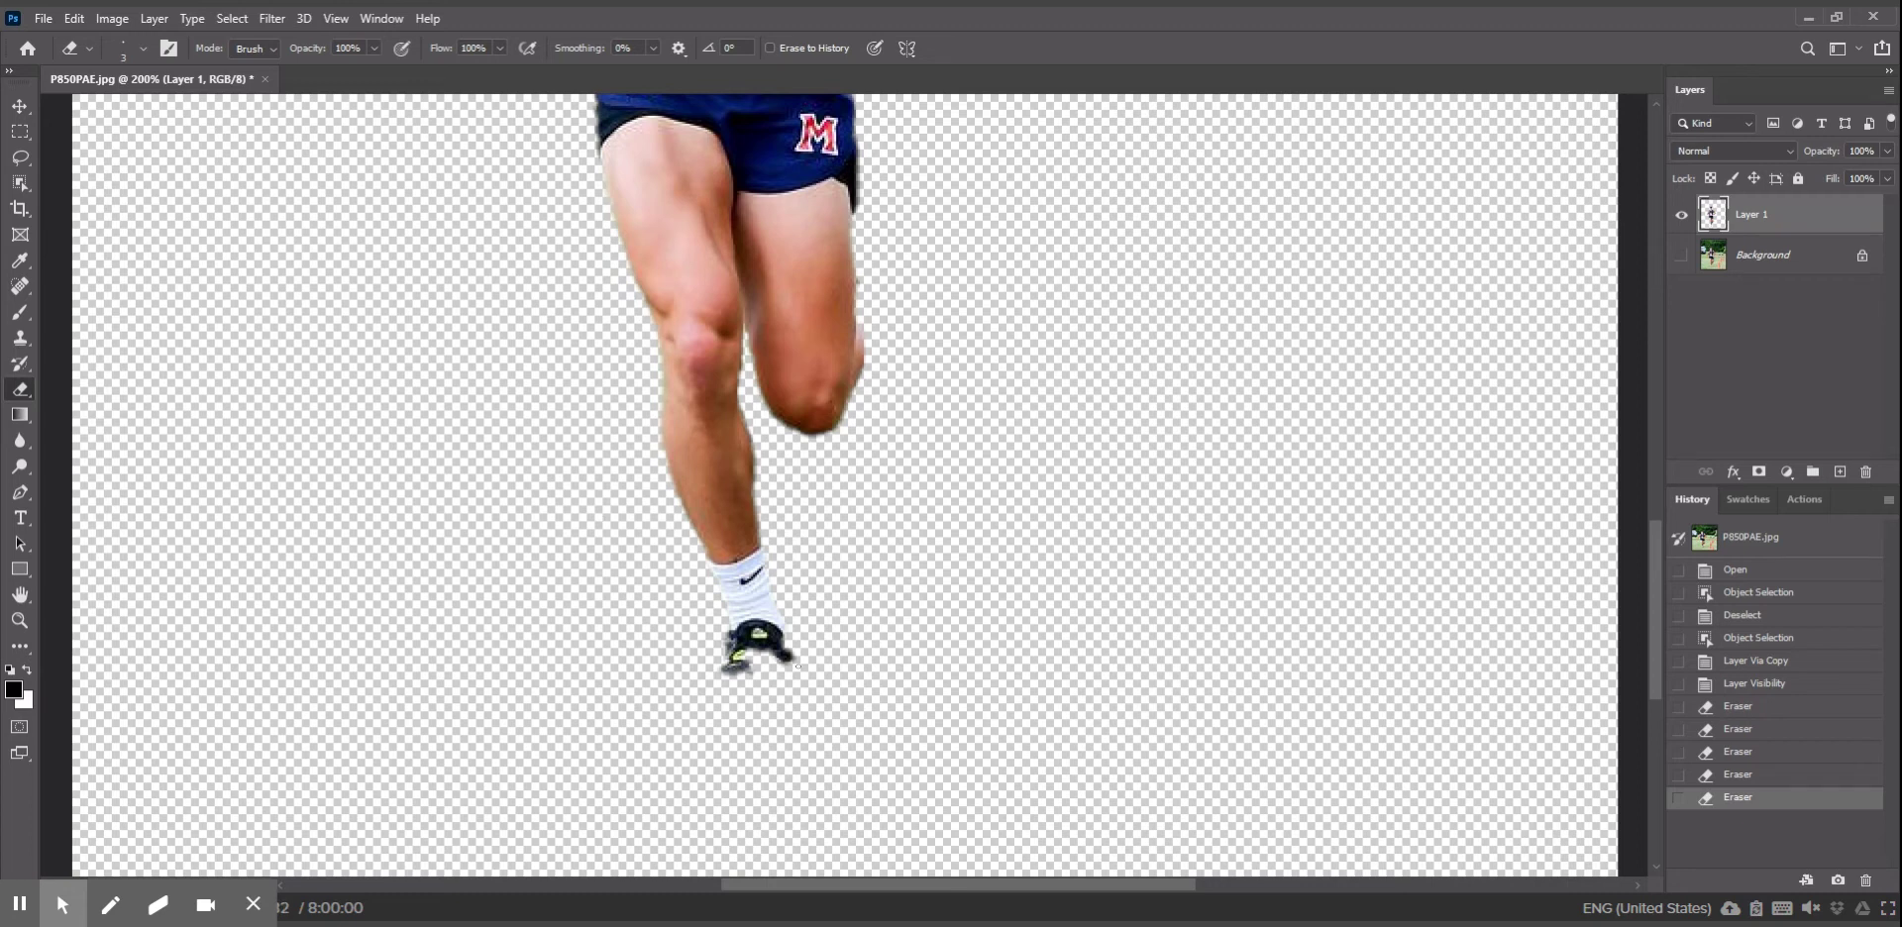
Show the Background layer again and select the runner's front shoe with the Object Selection tool
click(1681, 258)
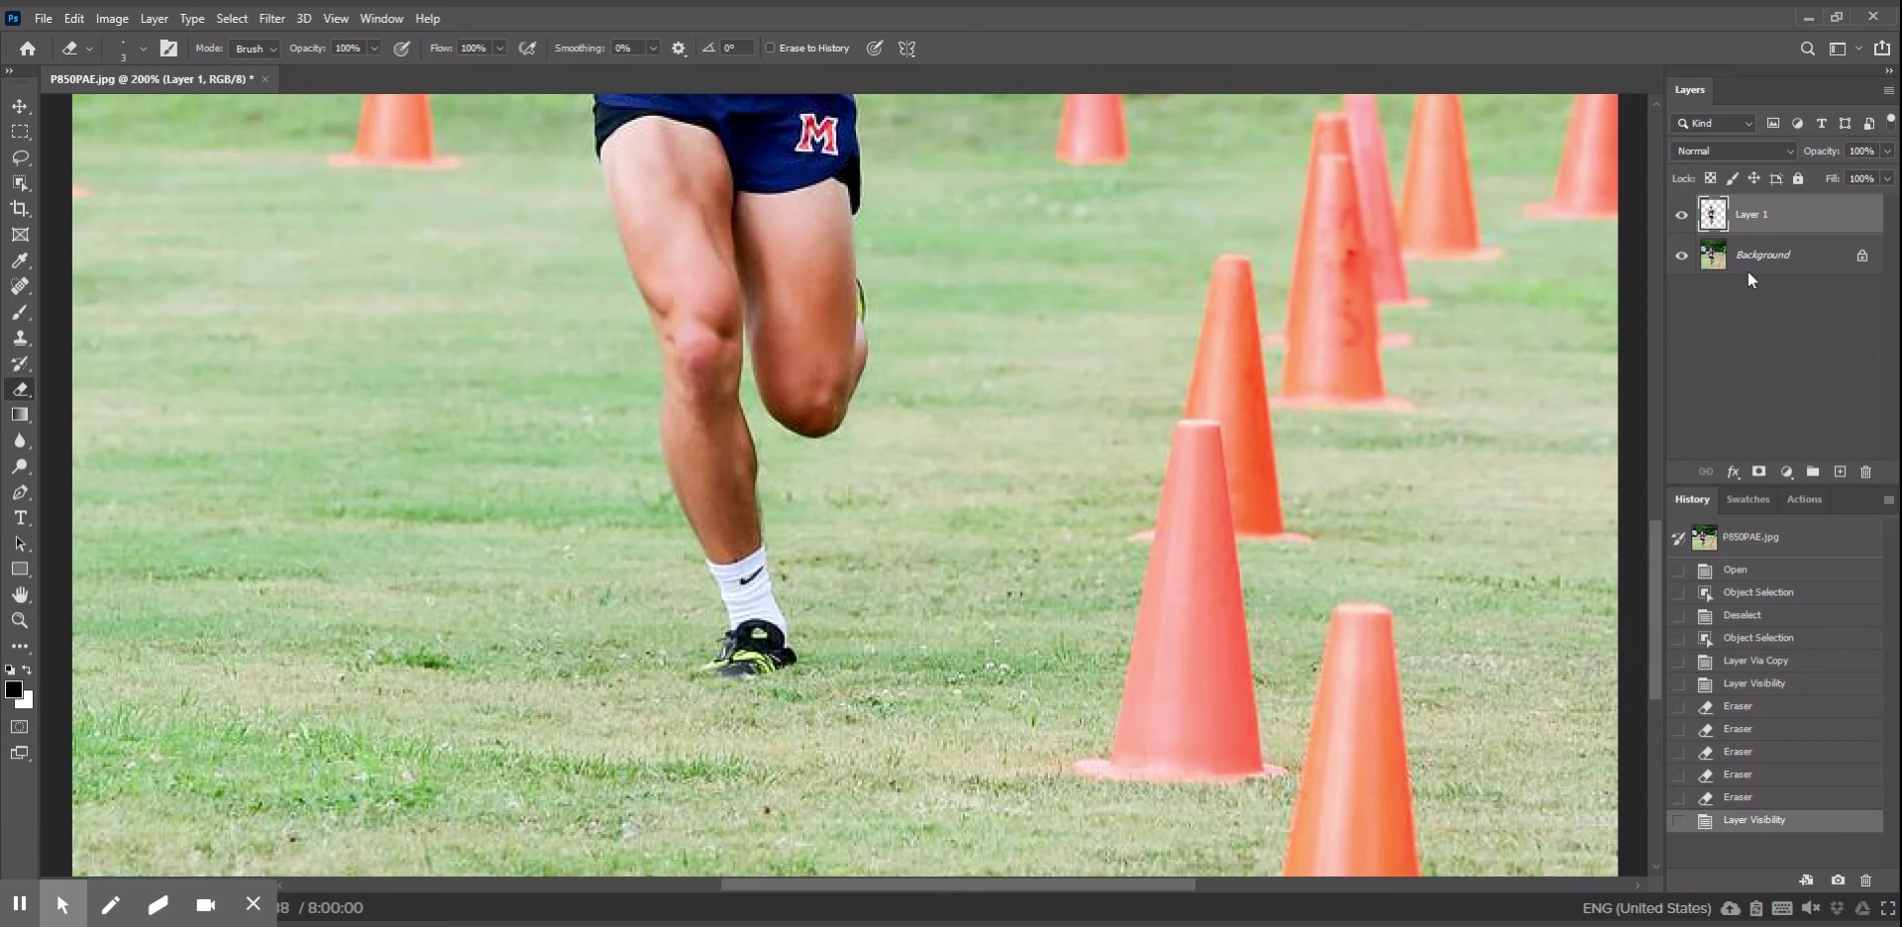
click(1682, 255)
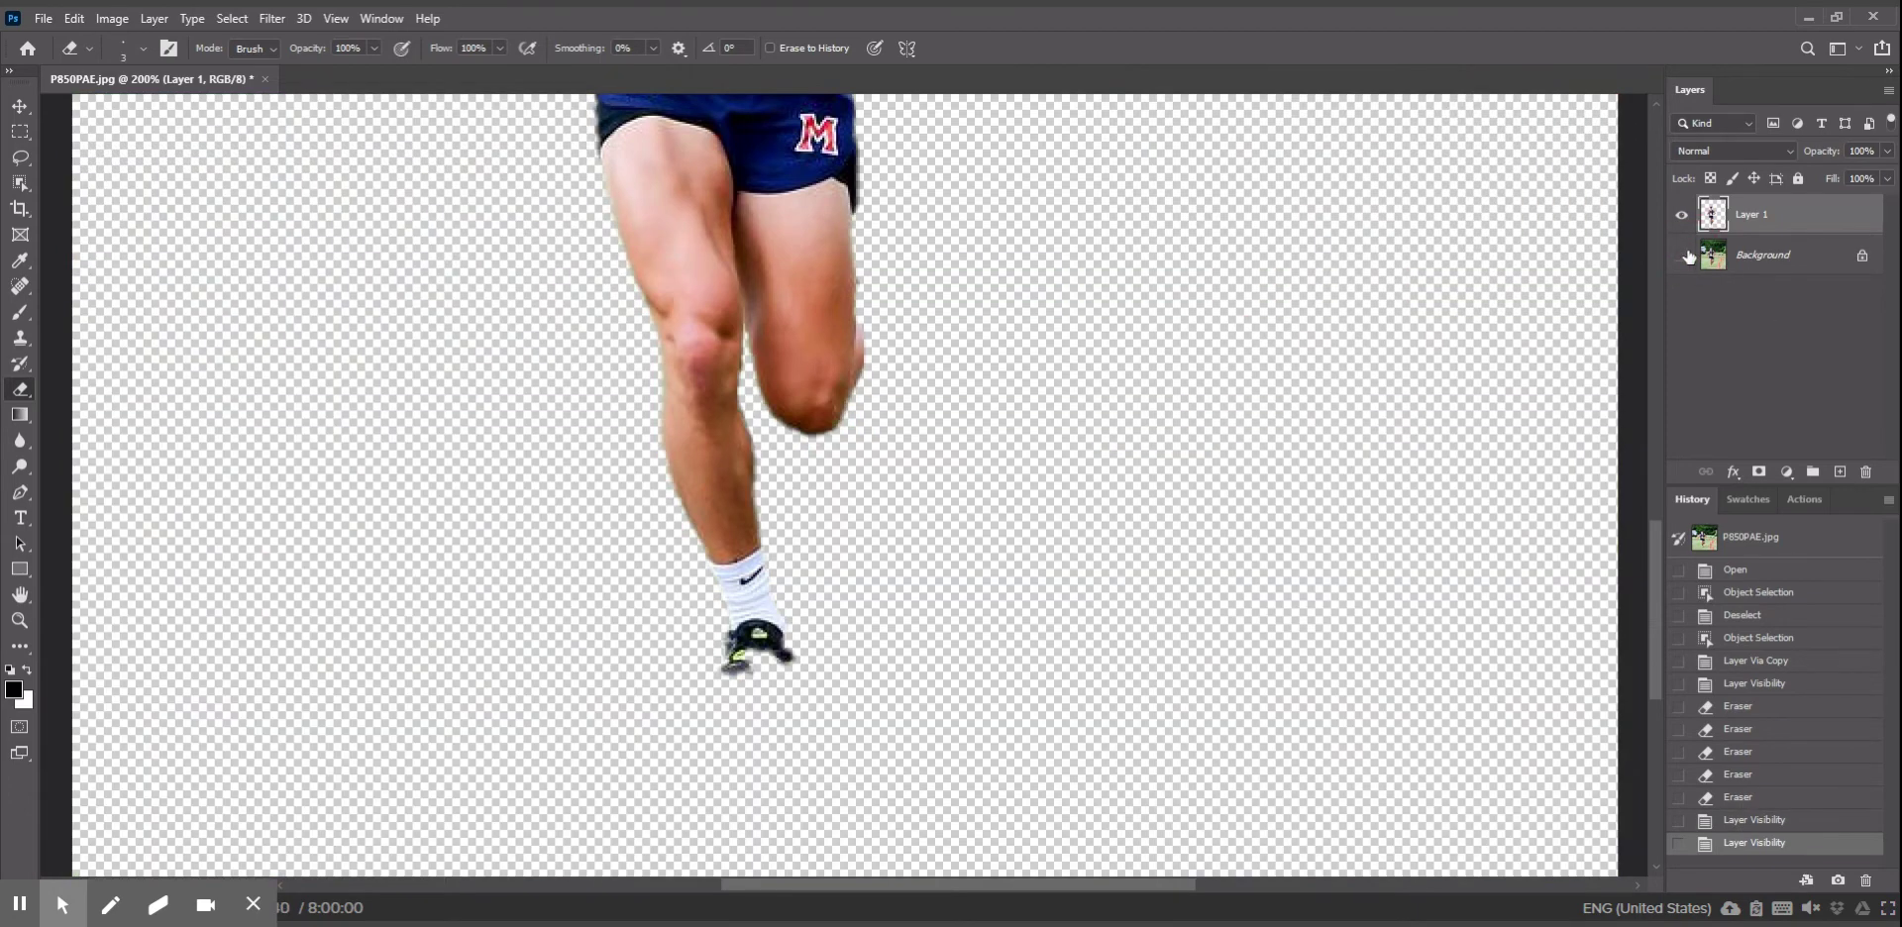
click(1681, 256)
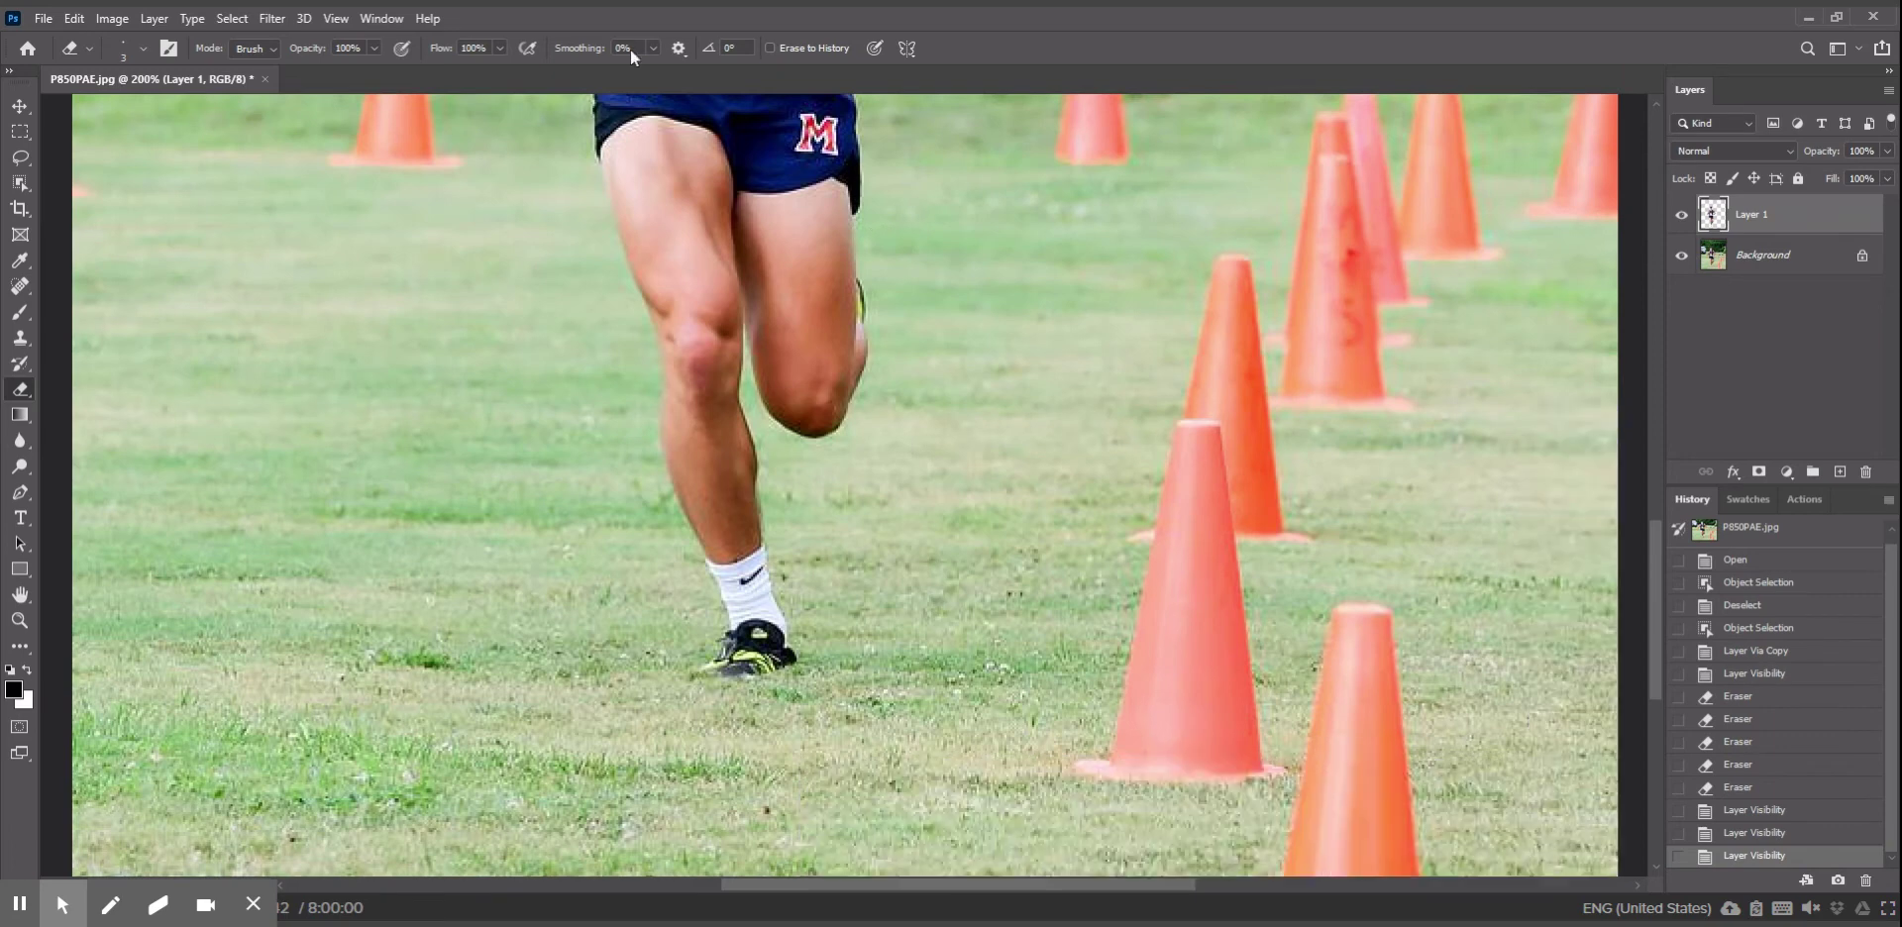
click(20, 185)
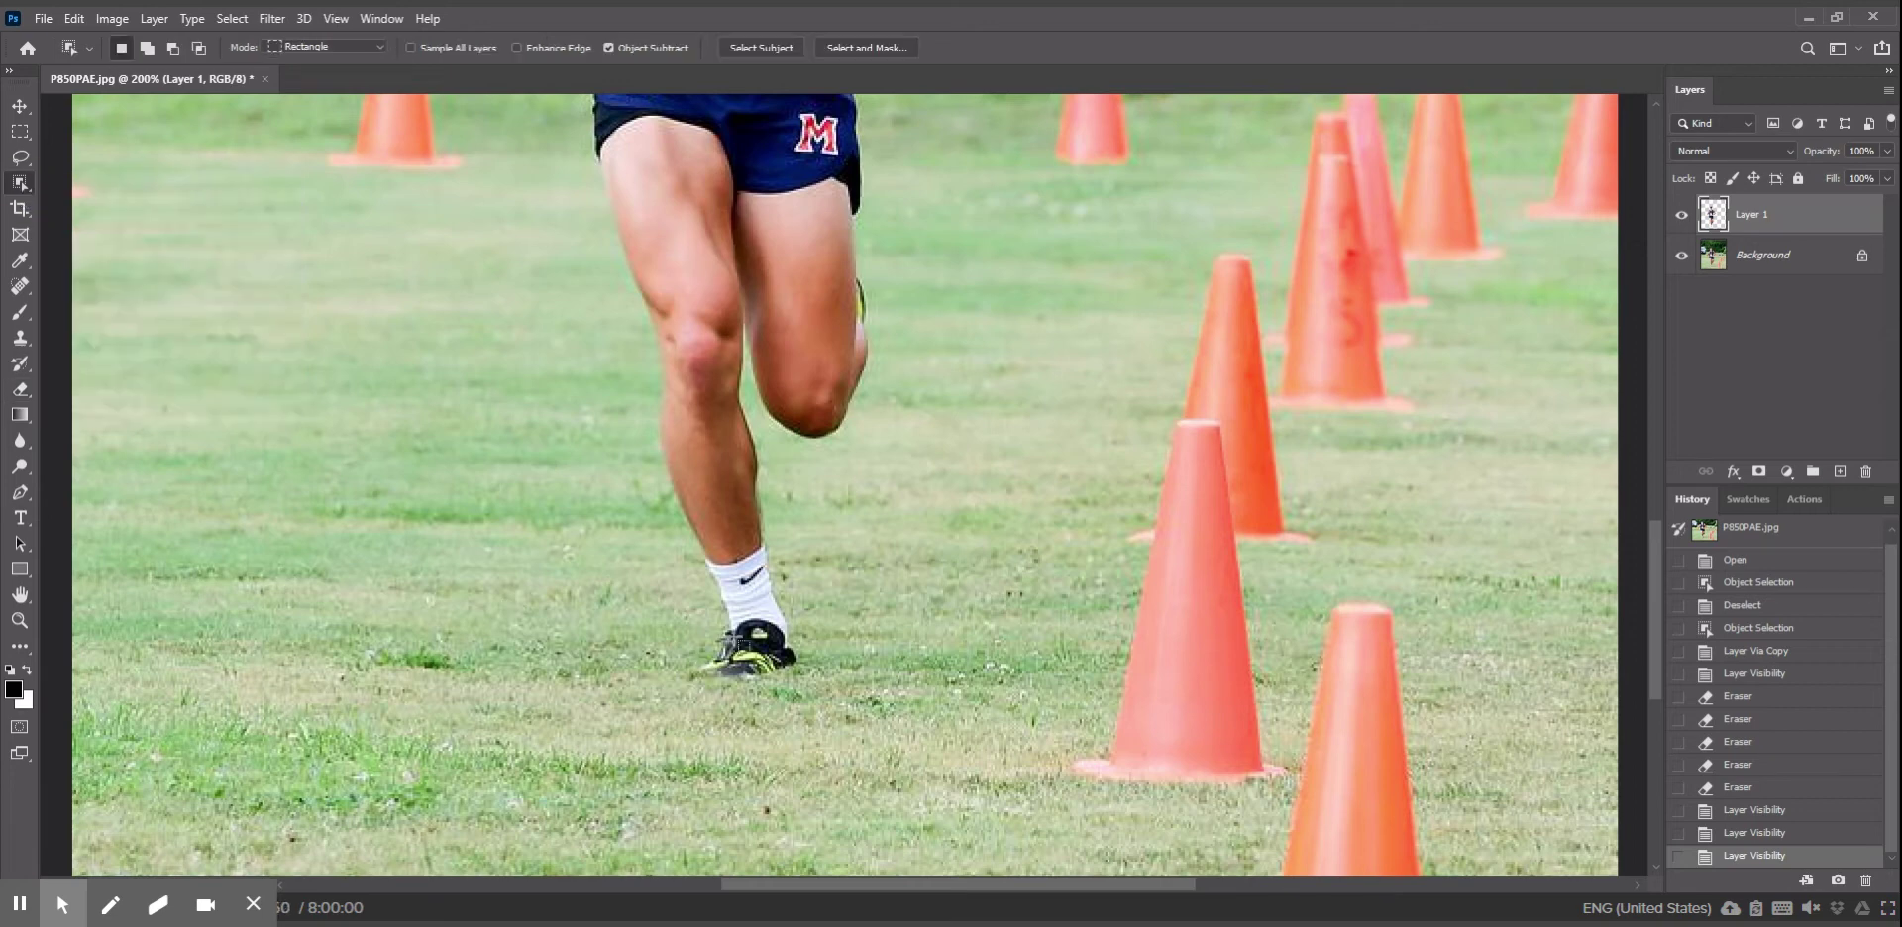
drag(721, 635, 797, 691)
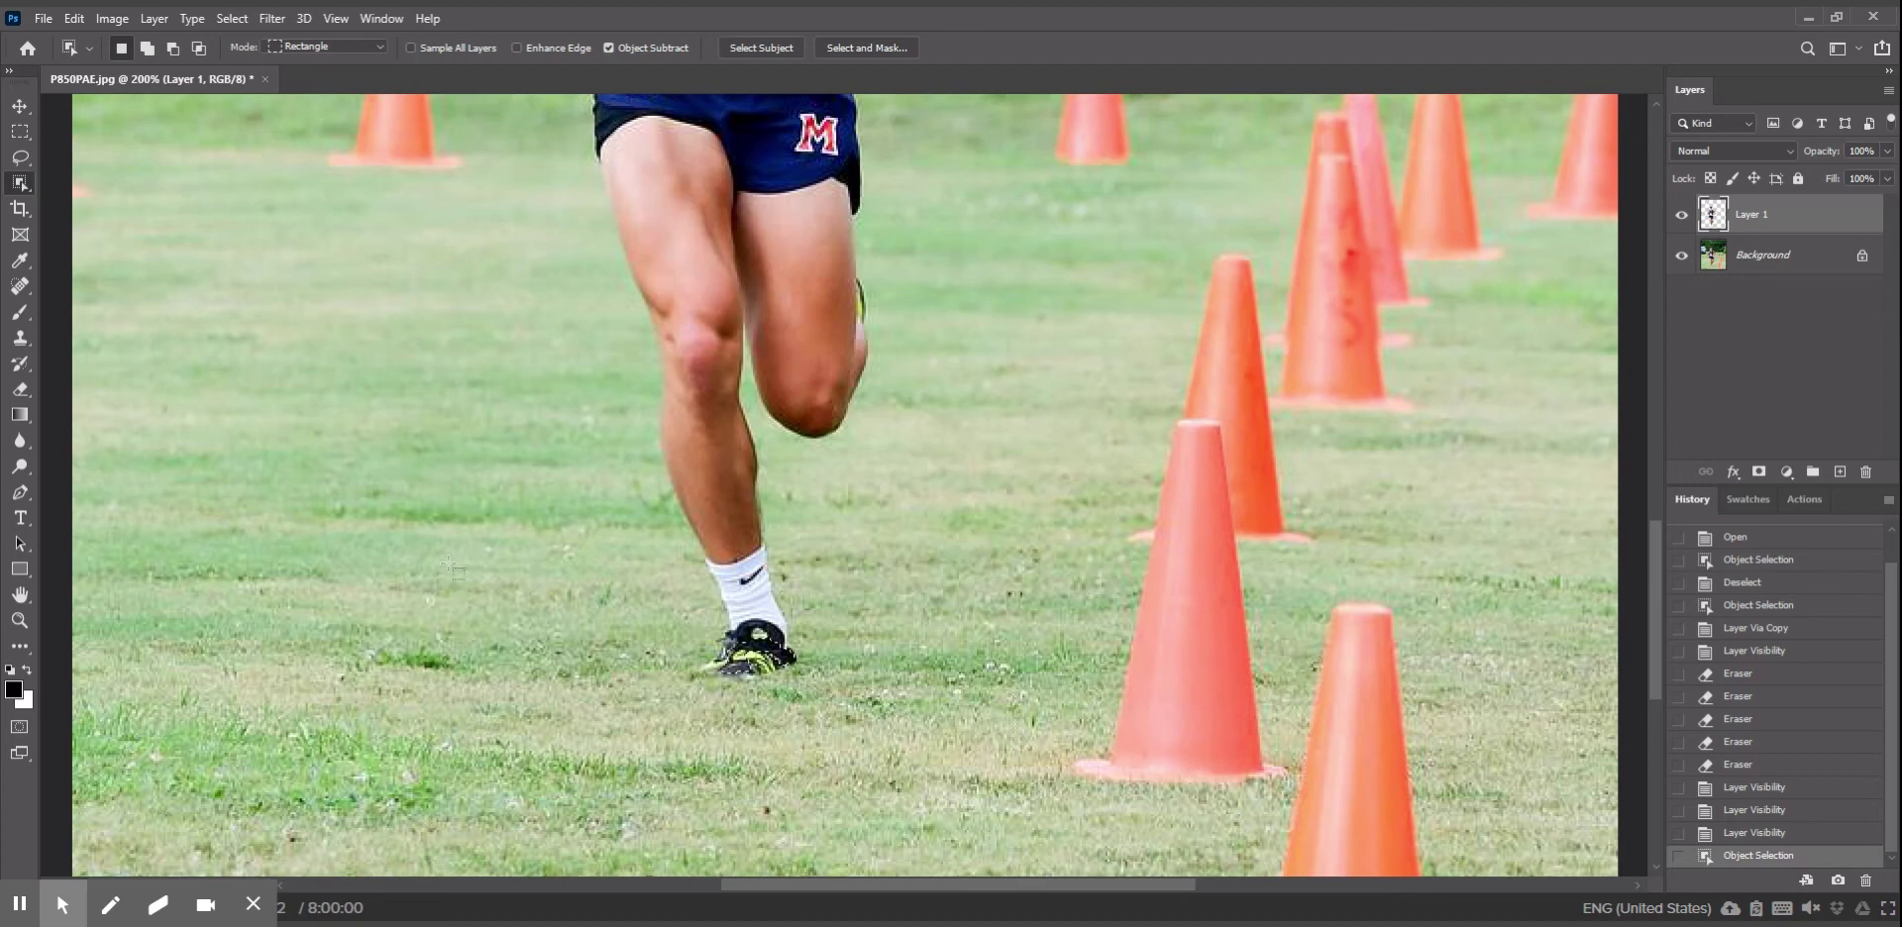
Copy the shoe selection to a new layer with Layer Via Copy and hide the Background layer
click(155, 18)
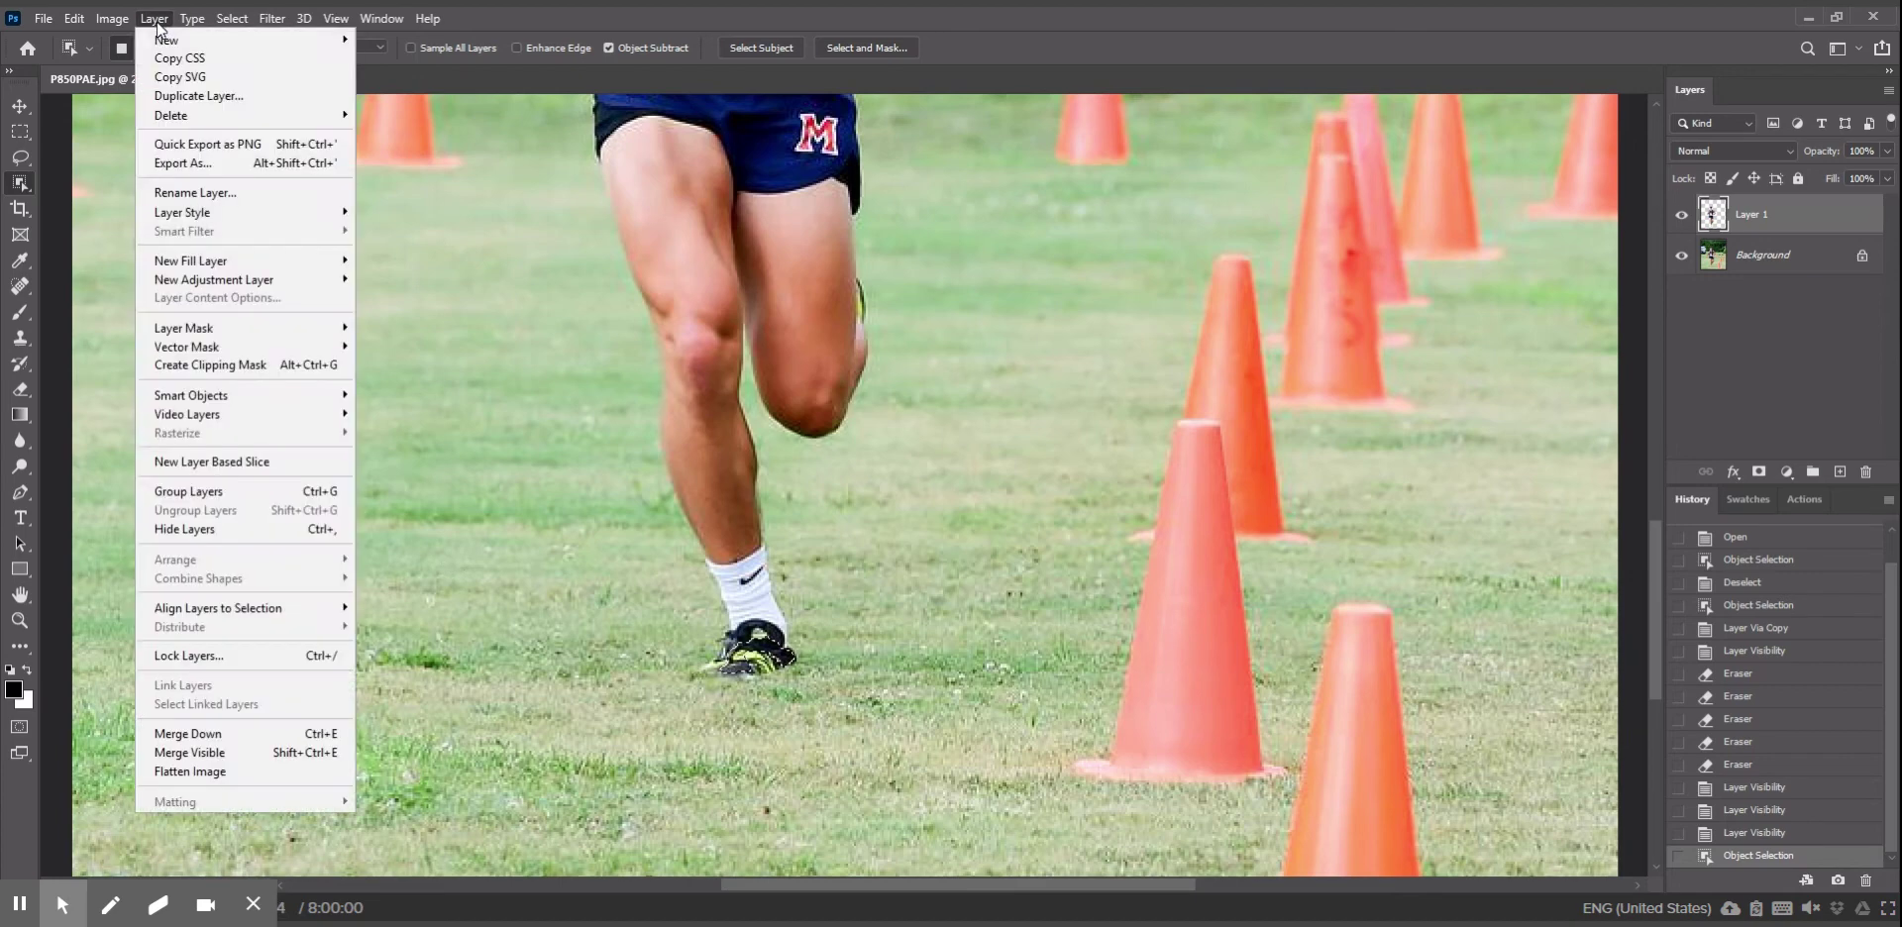
mouse_move(166, 42)
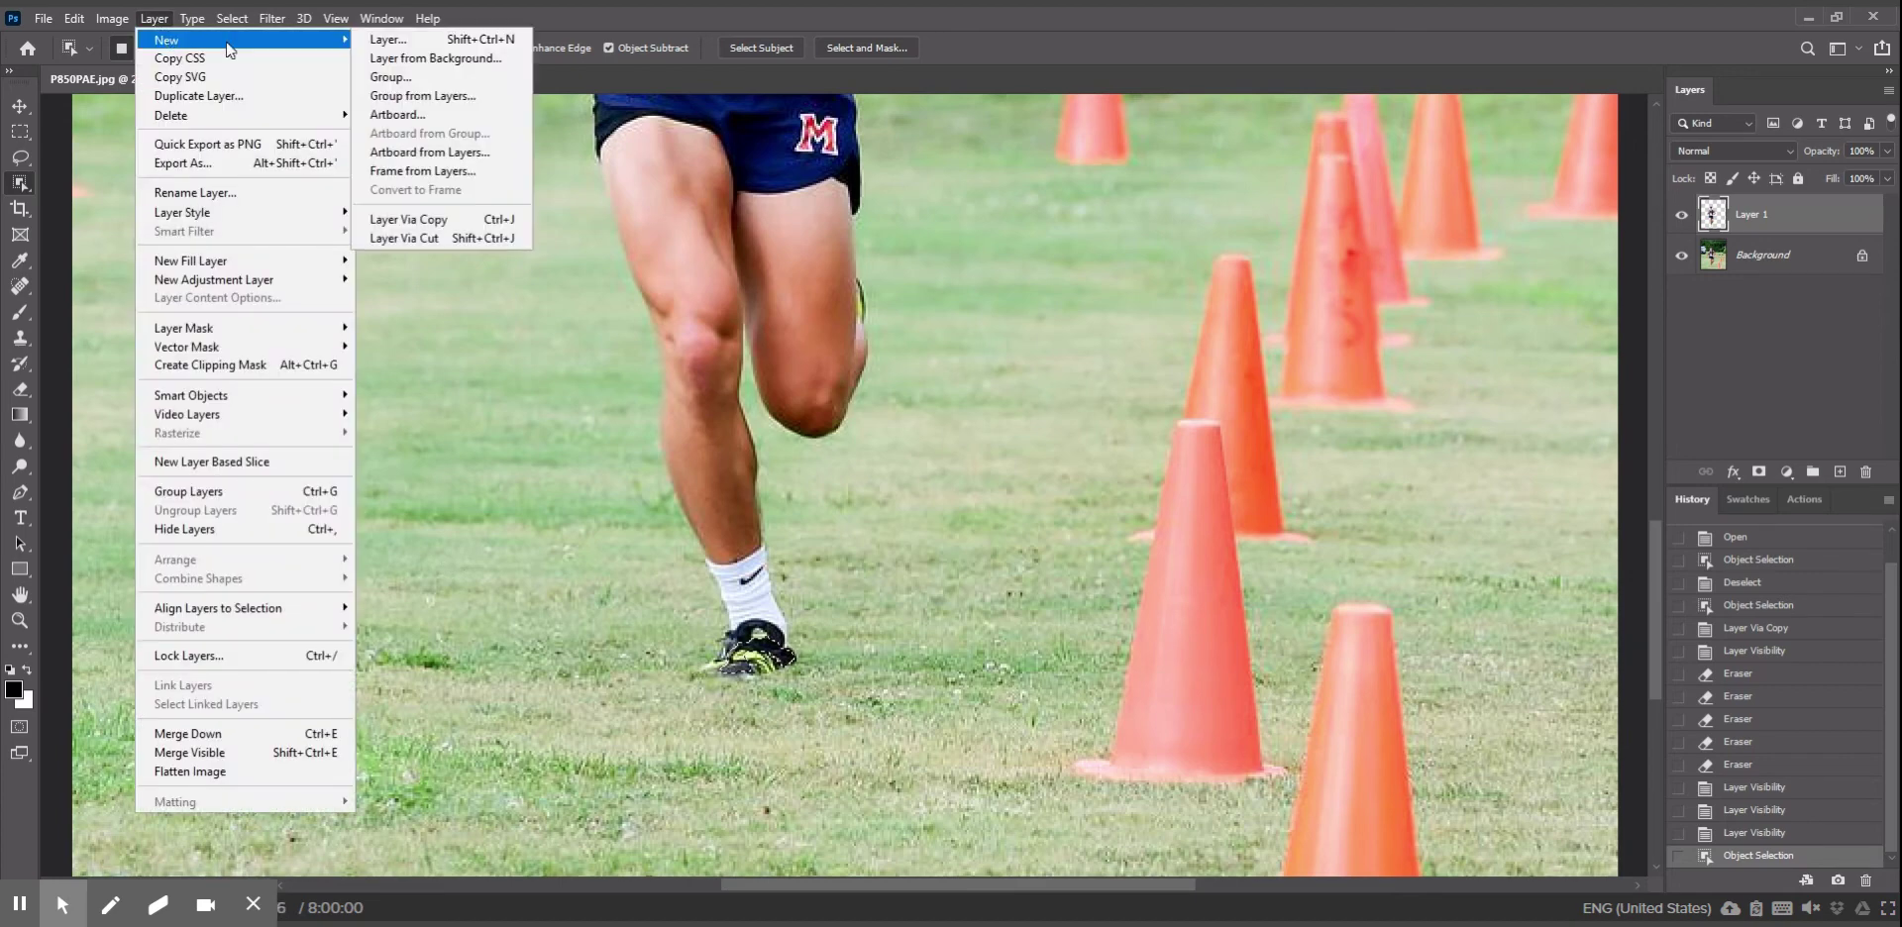
click(409, 222)
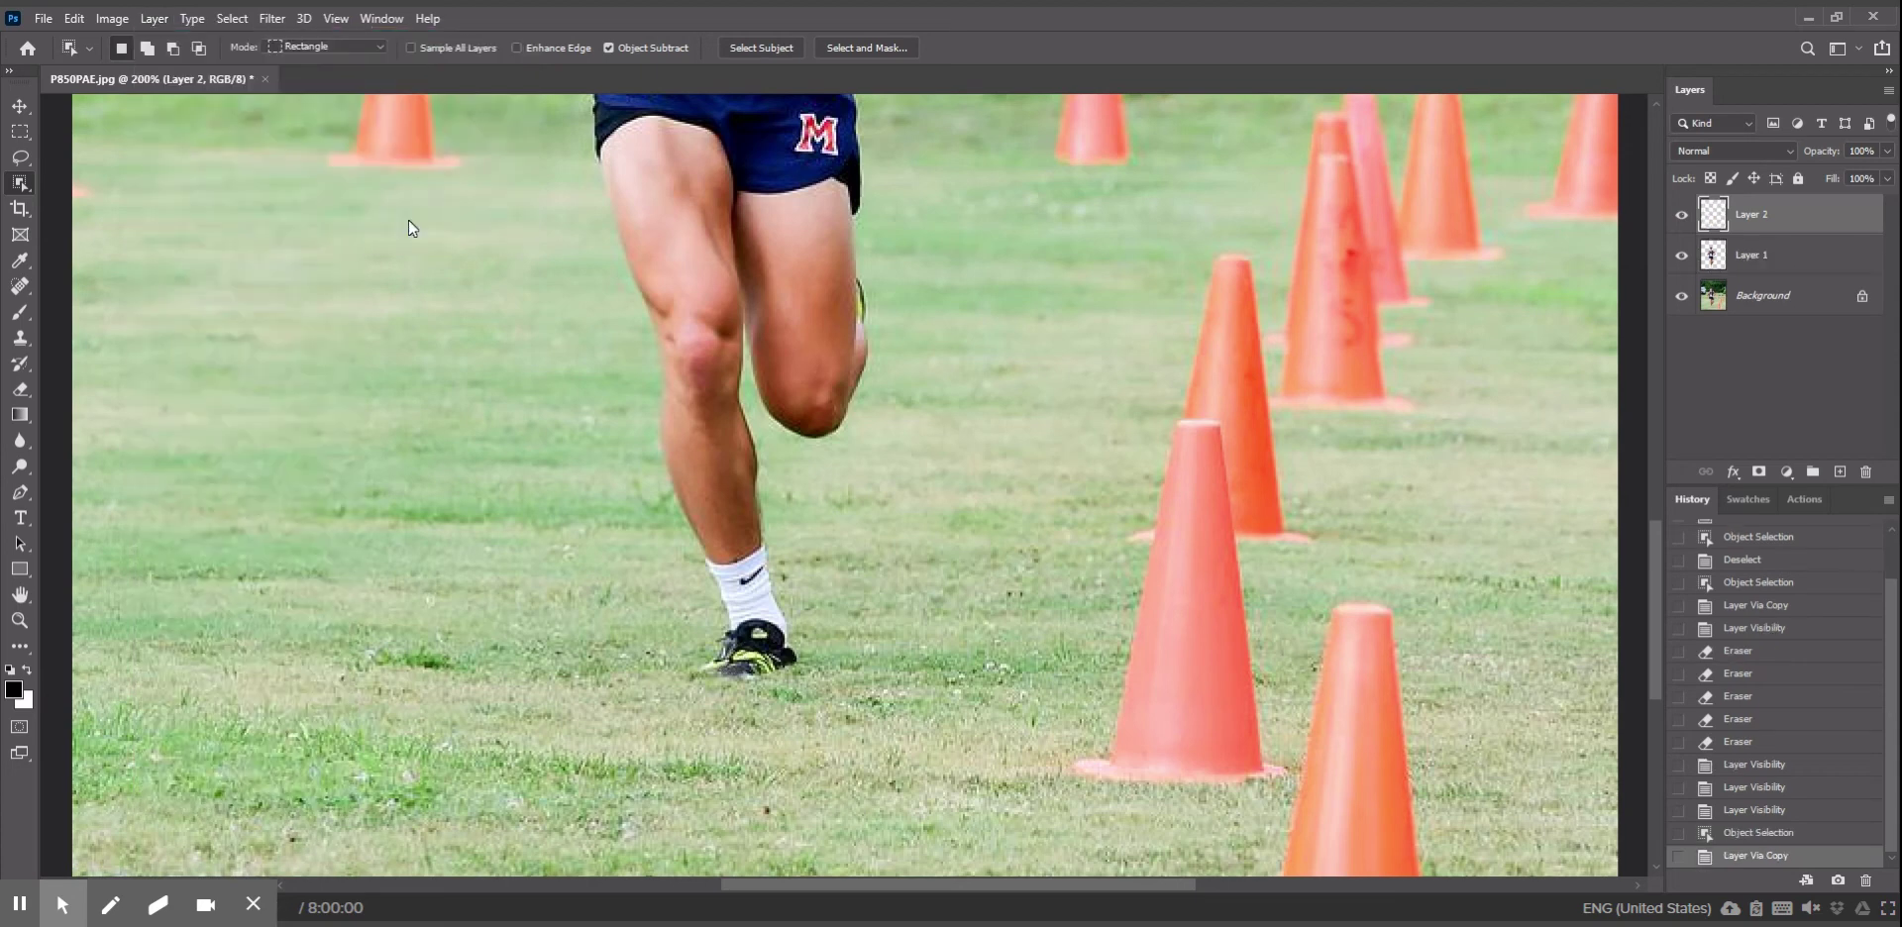
click(1681, 297)
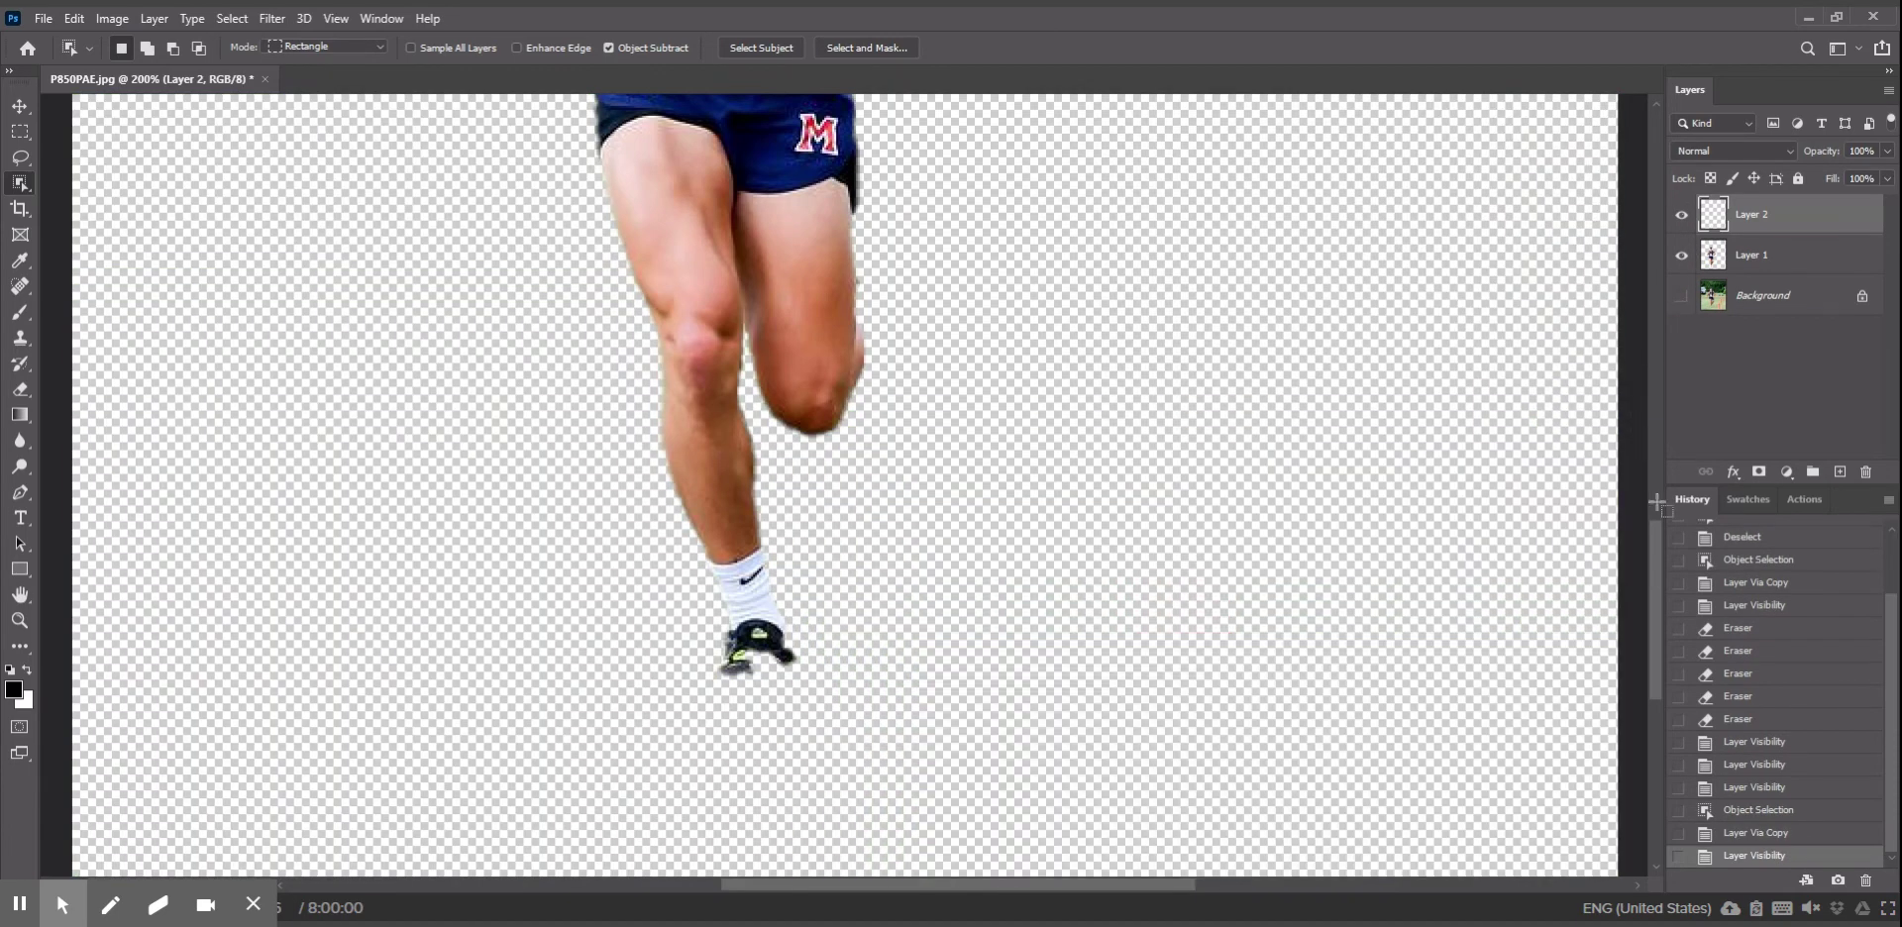
Paint over the gap in the middle of the runner's front shoe with a black 9 px soft Brush
mouse_move(1650, 584)
mouse_down()
mouse_move(1642, 502)
mouse_move(1656, 604)
mouse_up()
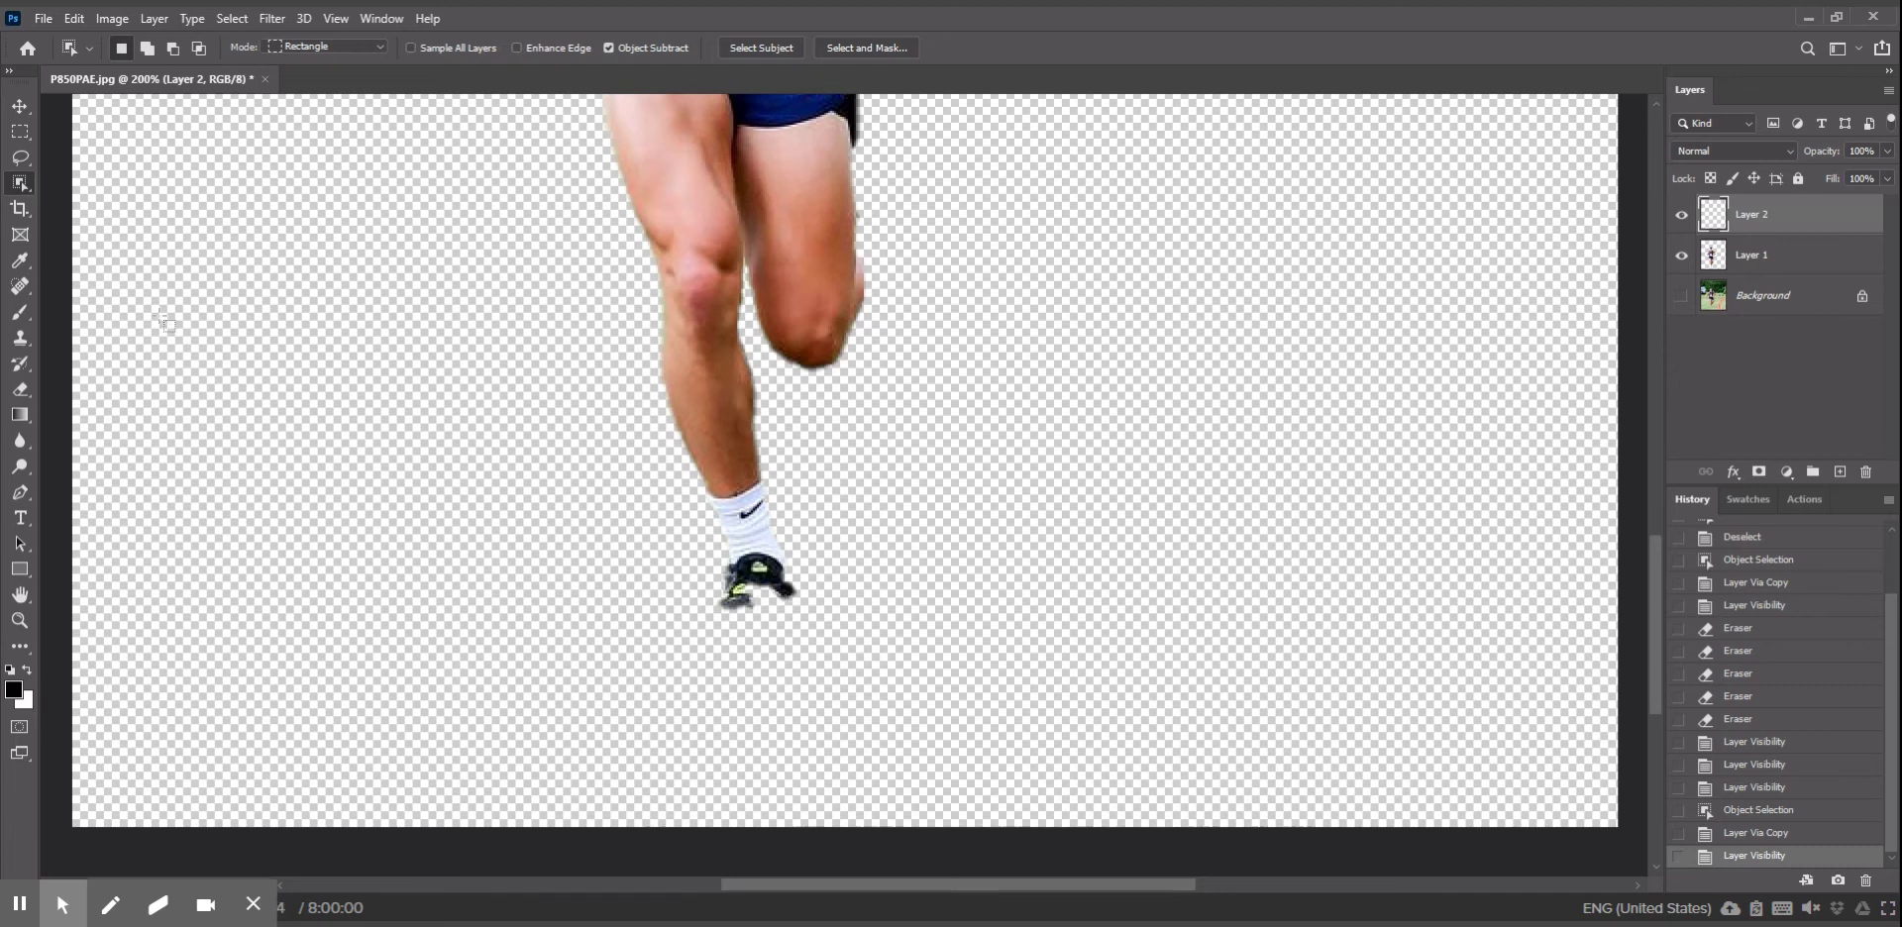
click(20, 313)
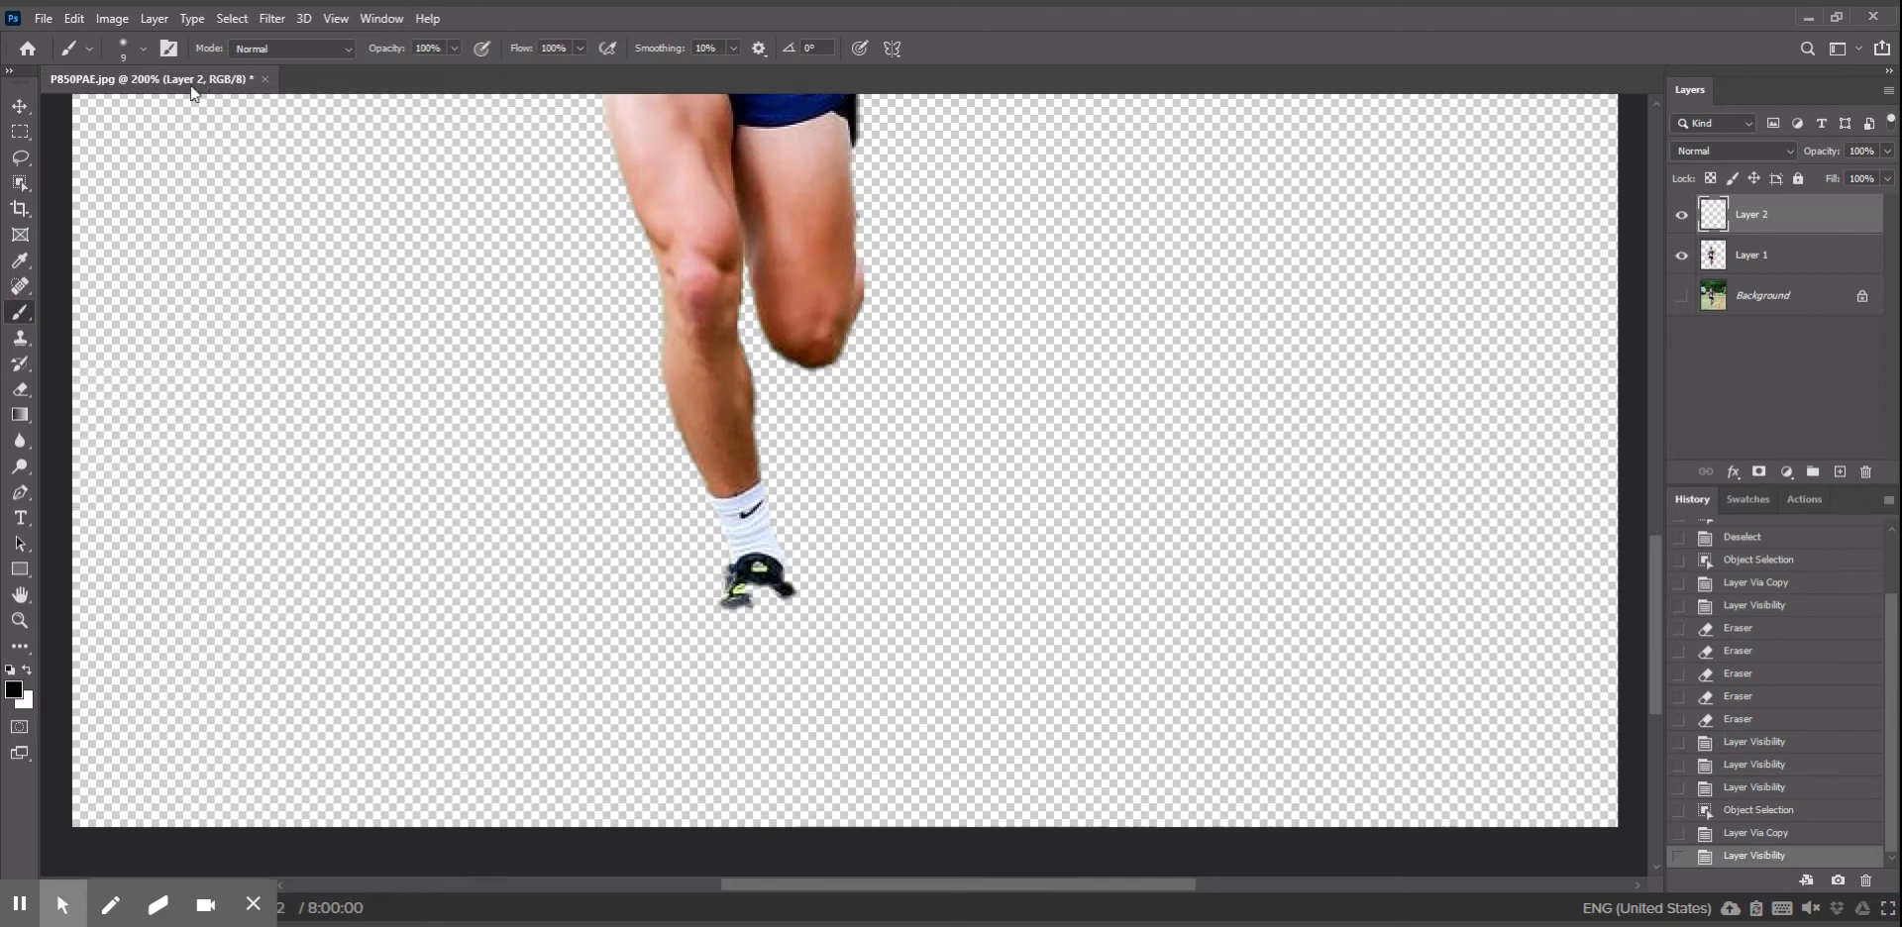
mouse_move(741, 591)
mouse_down()
mouse_move(777, 597)
mouse_move(749, 598)
mouse_up()
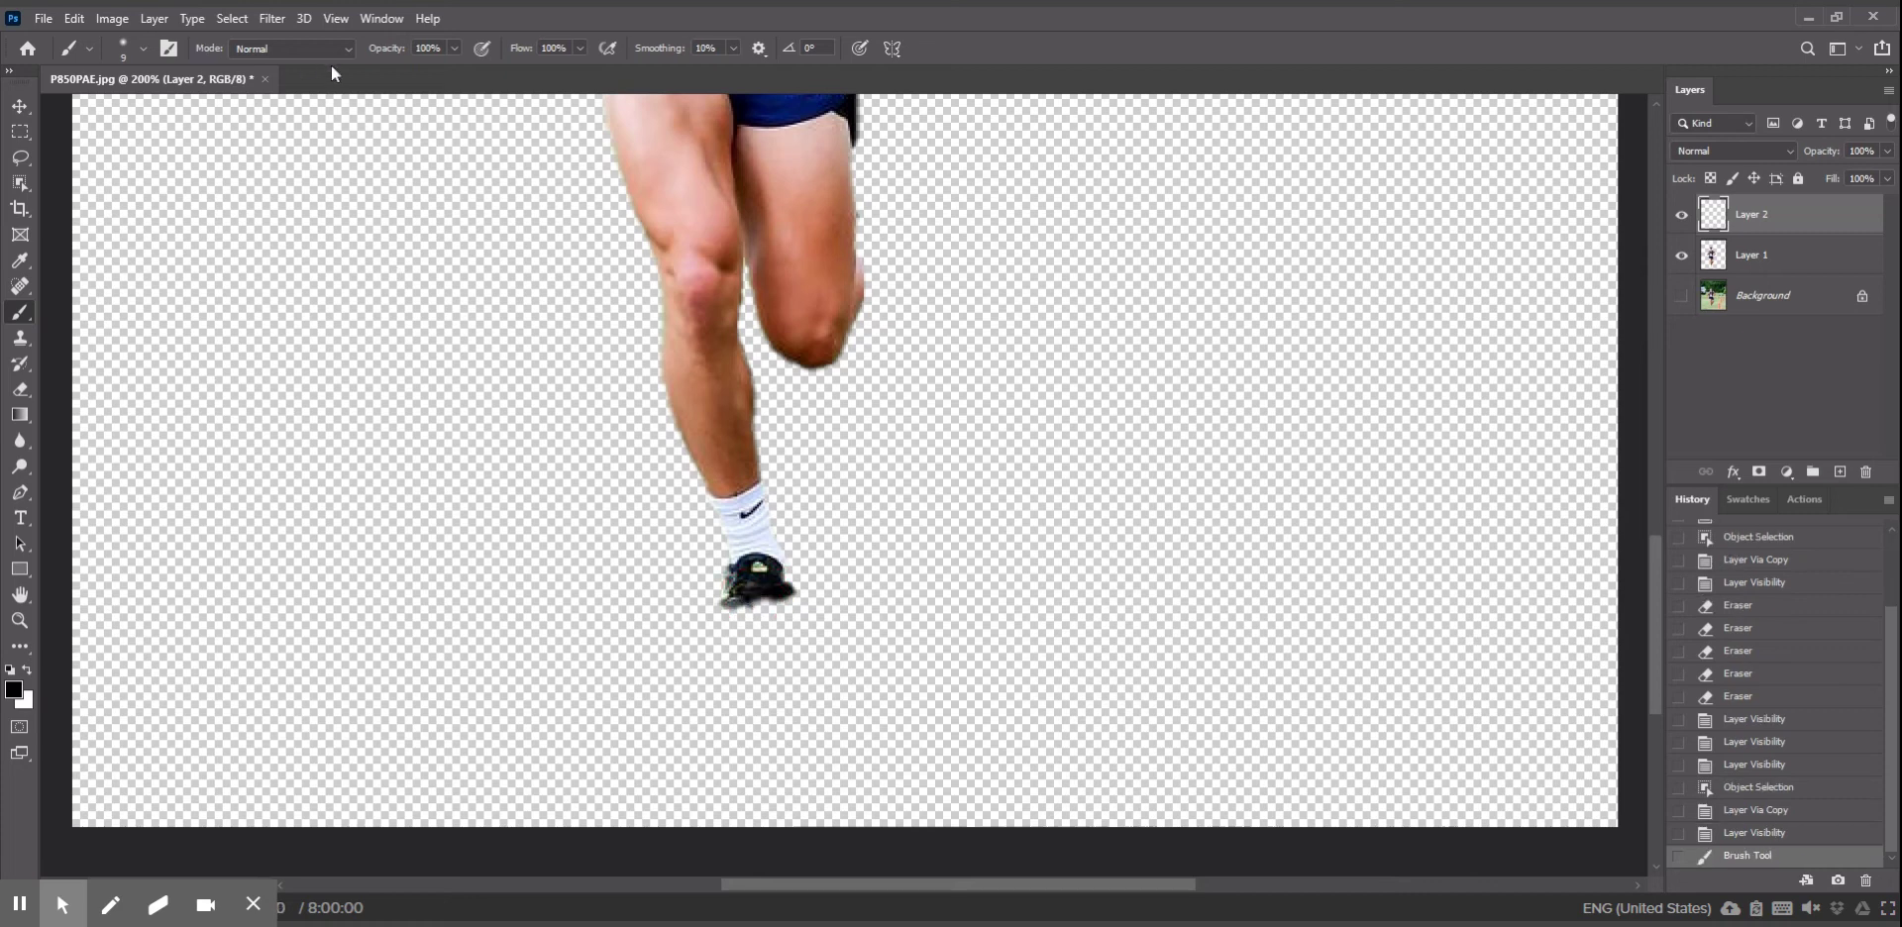
Raise the brush hardness to its maximum and fill in the shoe's sole and toe area with solid black
click(127, 49)
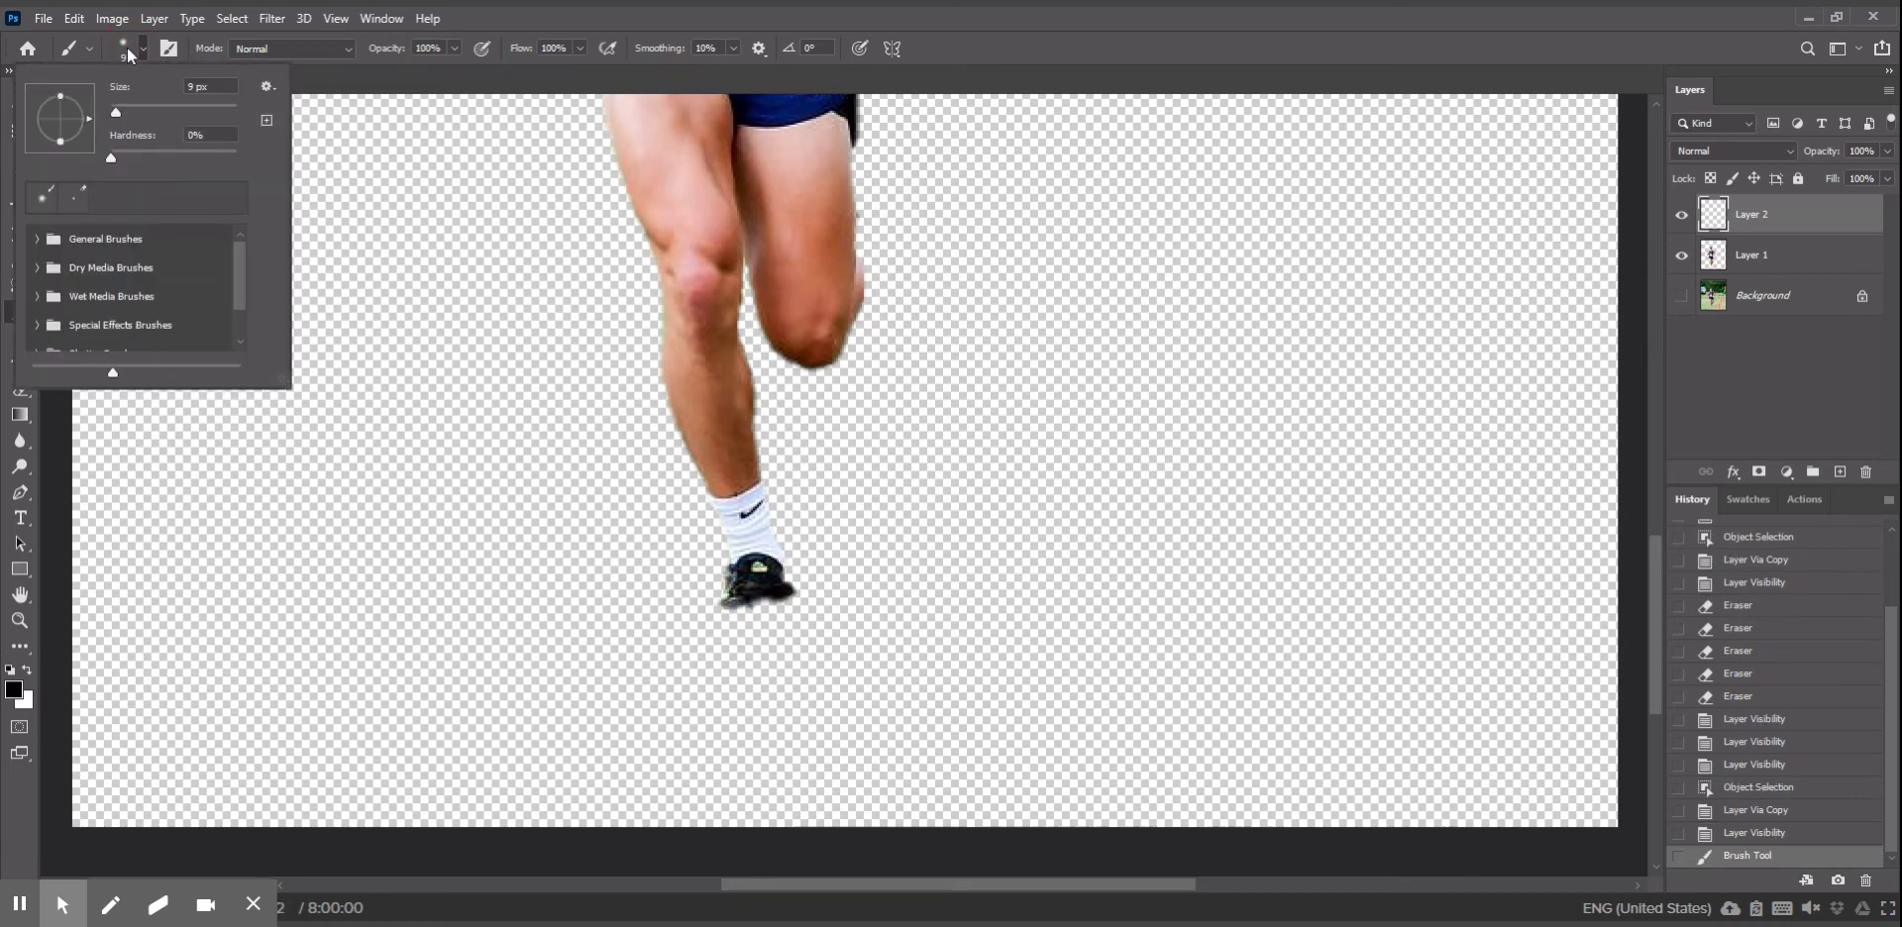
drag(115, 156, 236, 162)
click(731, 595)
click(733, 595)
drag(733, 595, 769, 601)
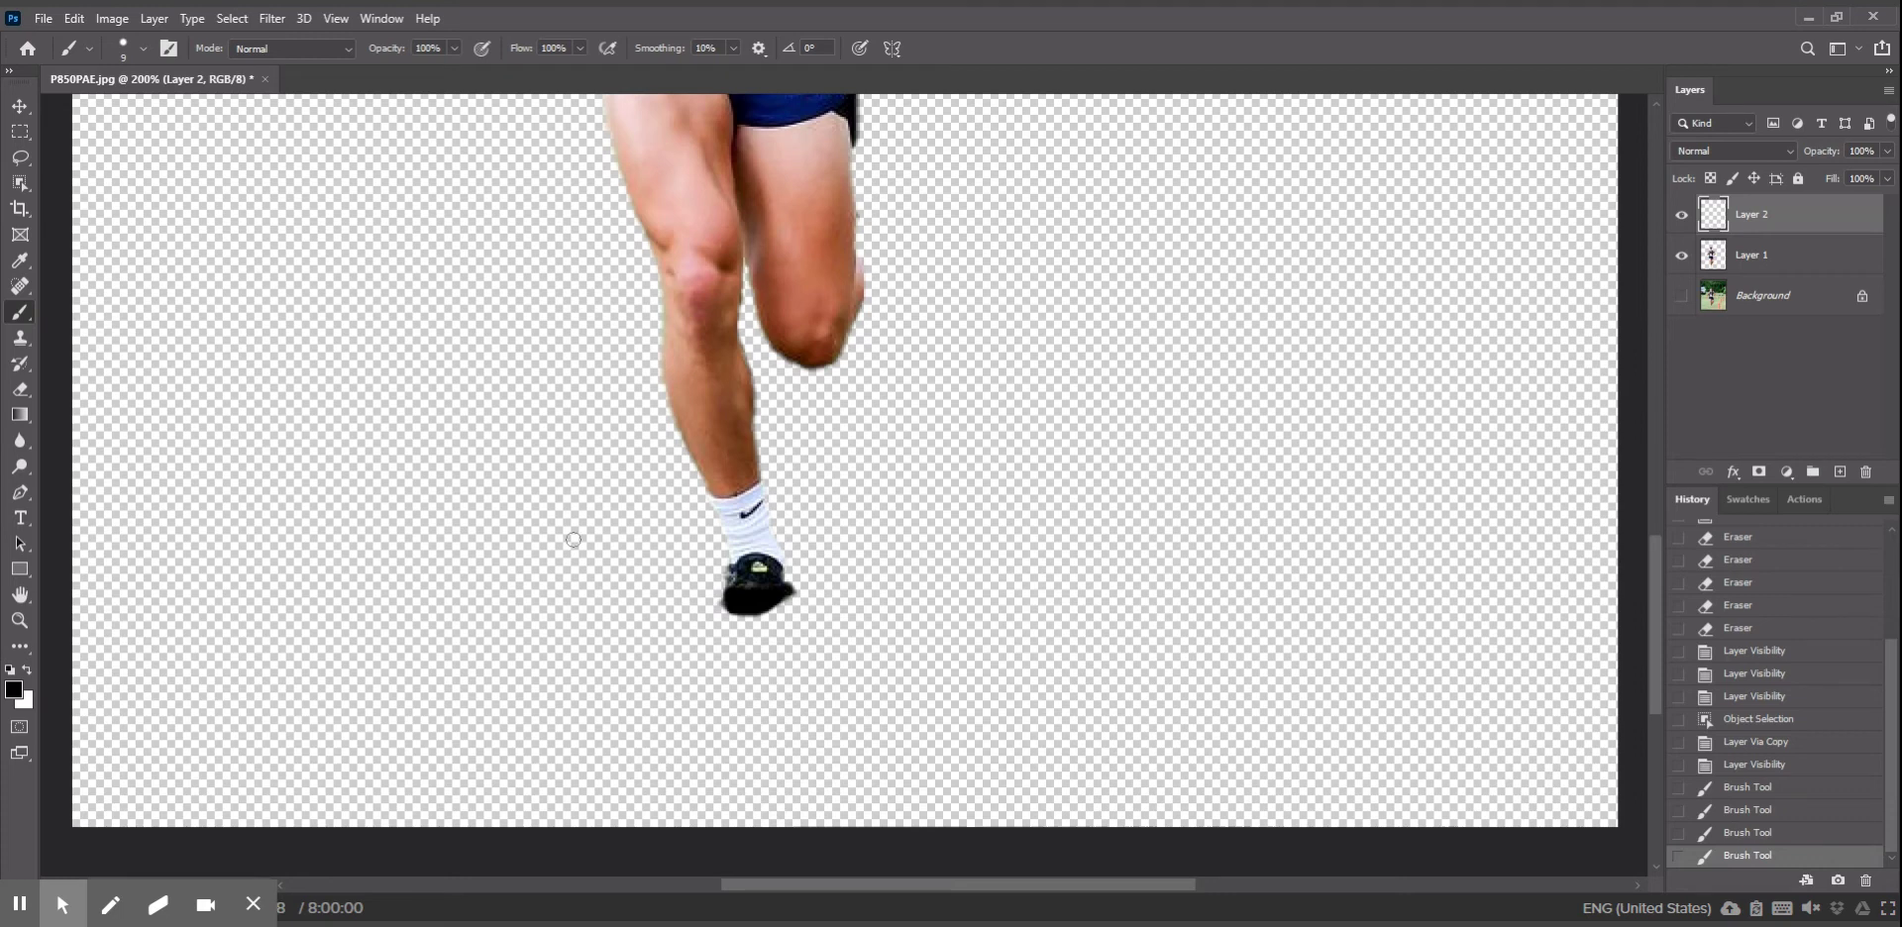
Extend the shoe's sole with more black brush strokes, using the temporarily shown Background layer as a guide, and hide that layer again
key(ctrl+minus)
key(ctrl+minus)
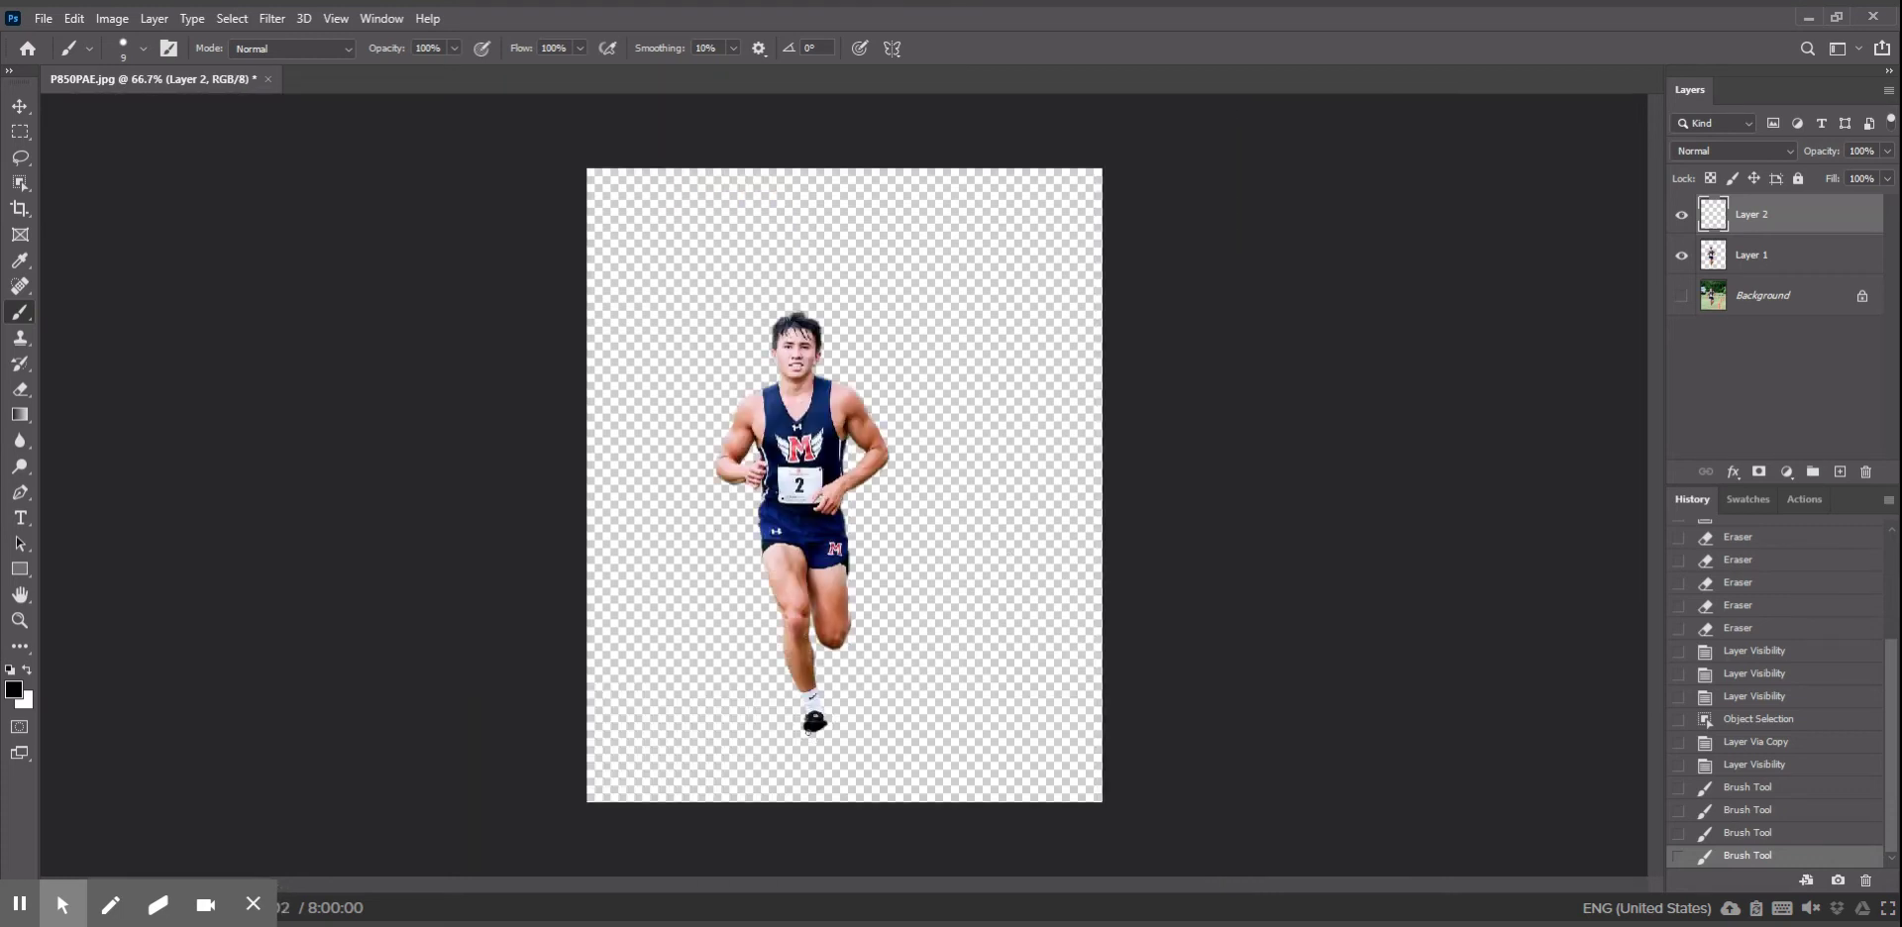
drag(807, 733, 819, 730)
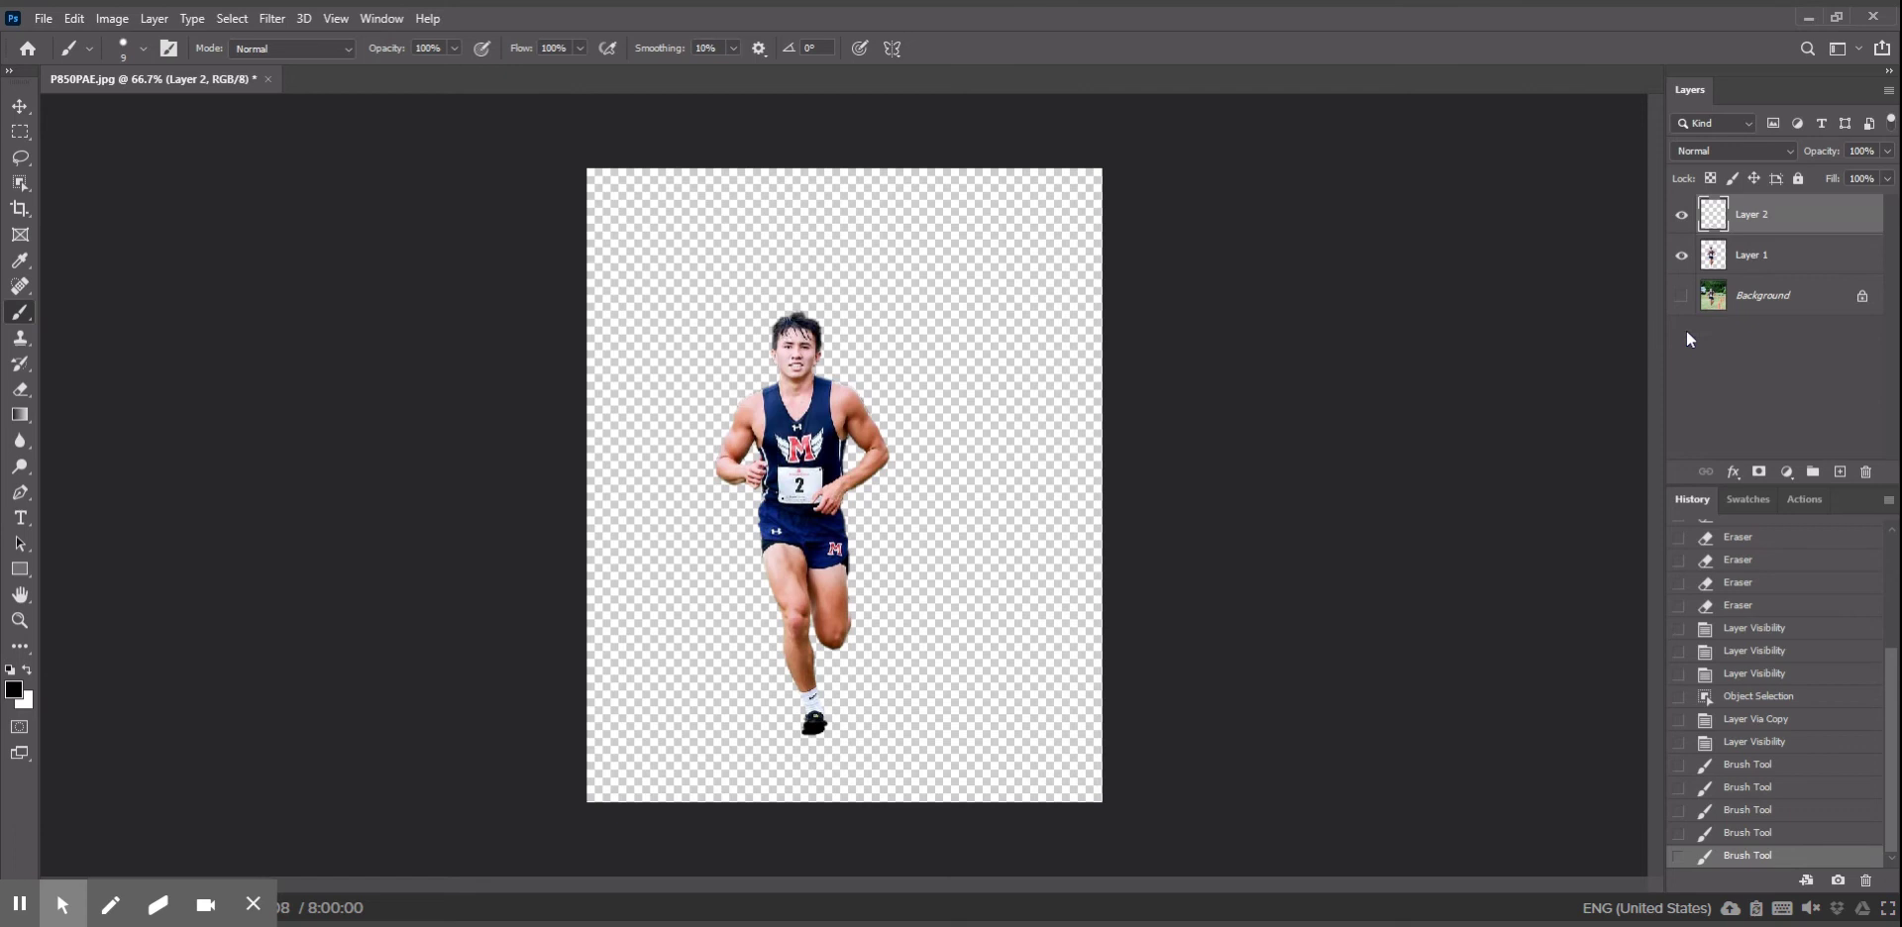
click(1681, 297)
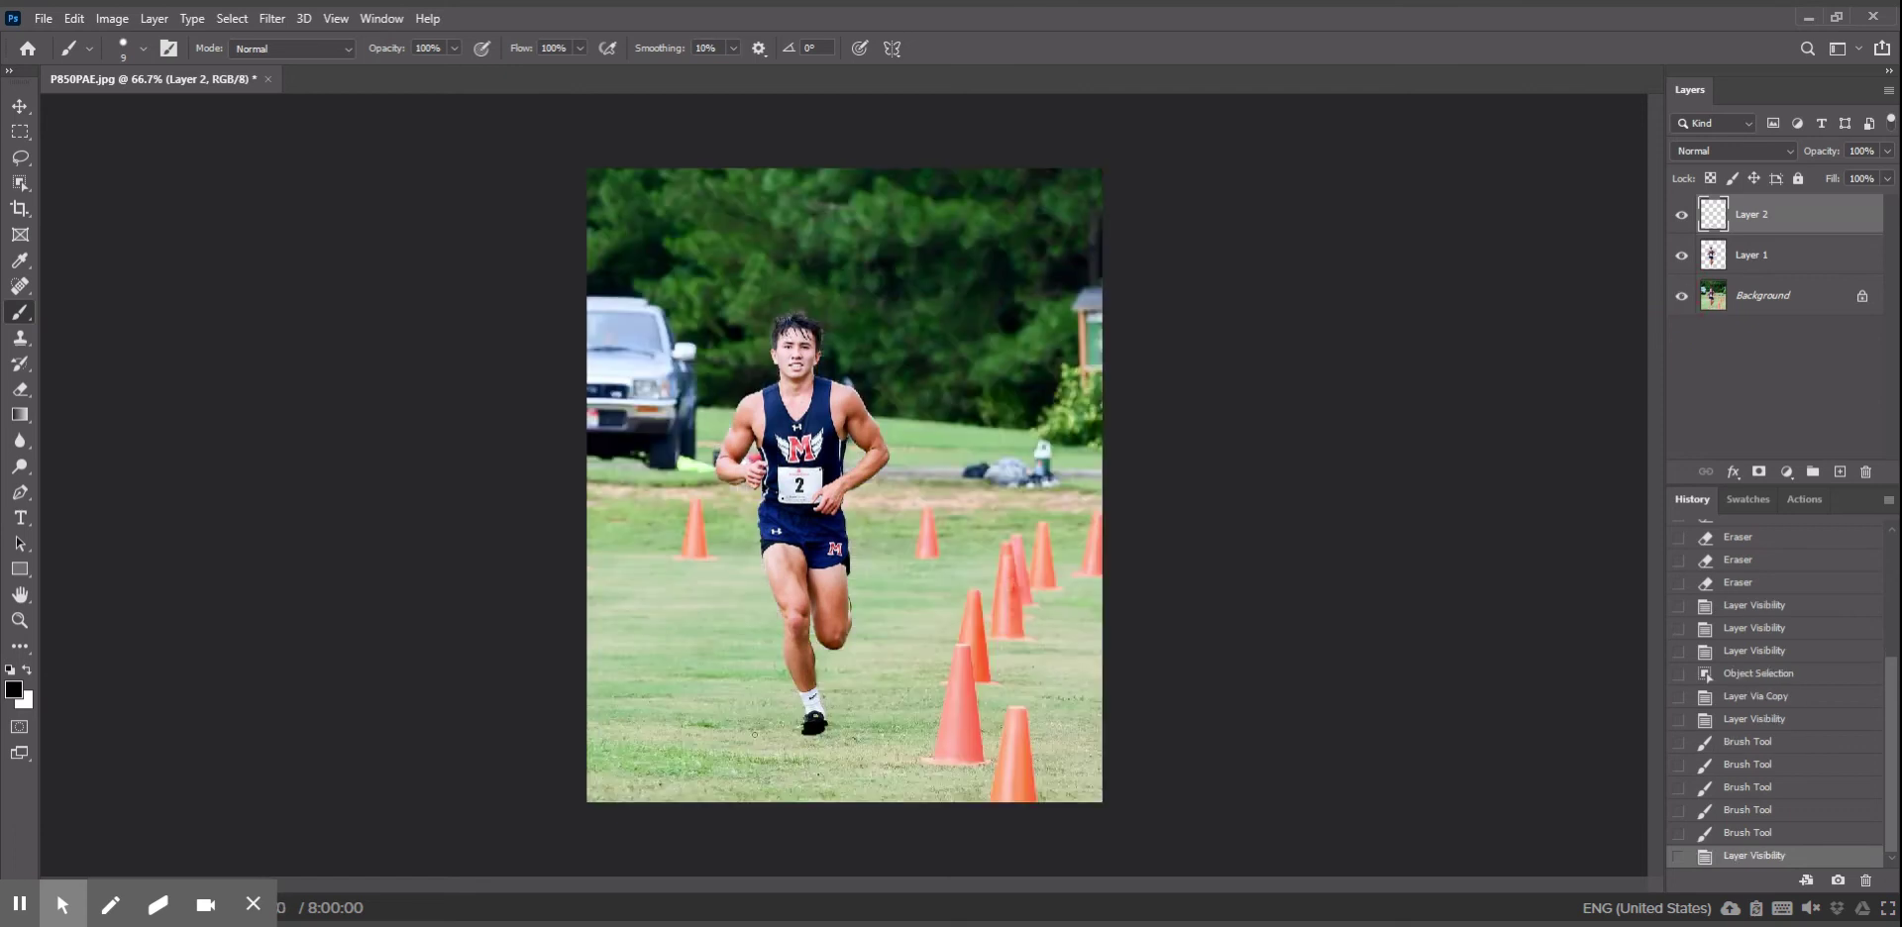
drag(806, 730, 823, 732)
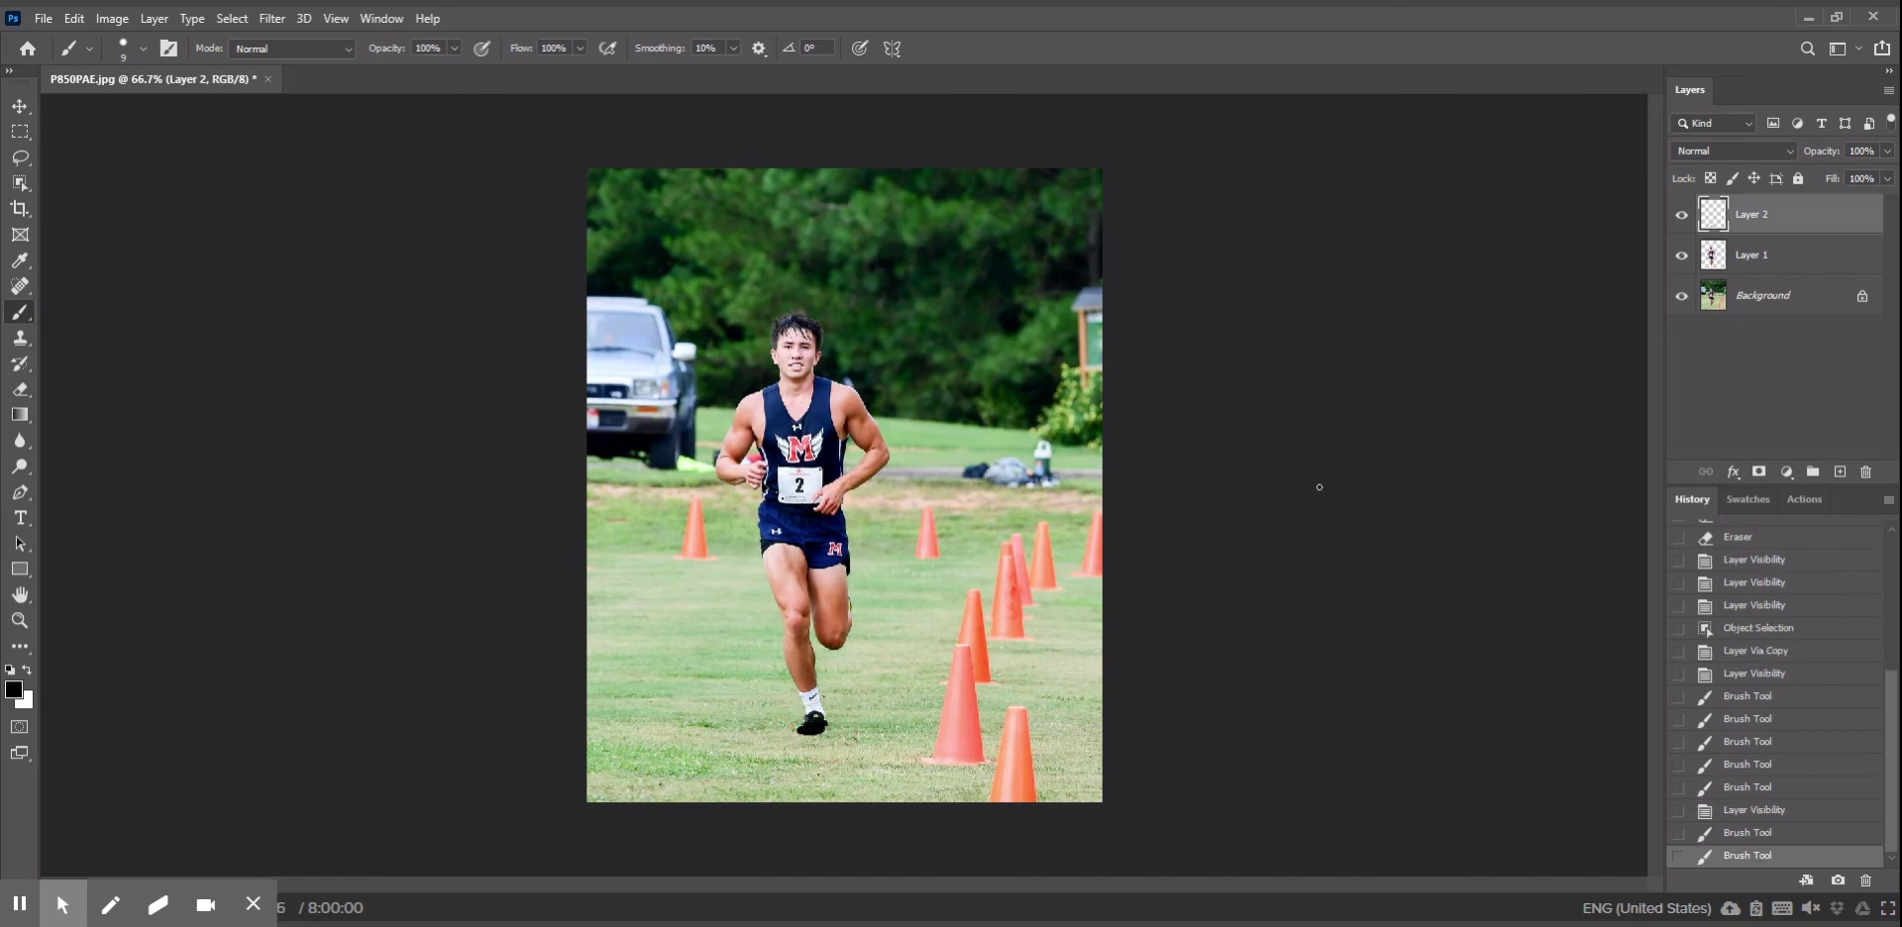
click(1681, 295)
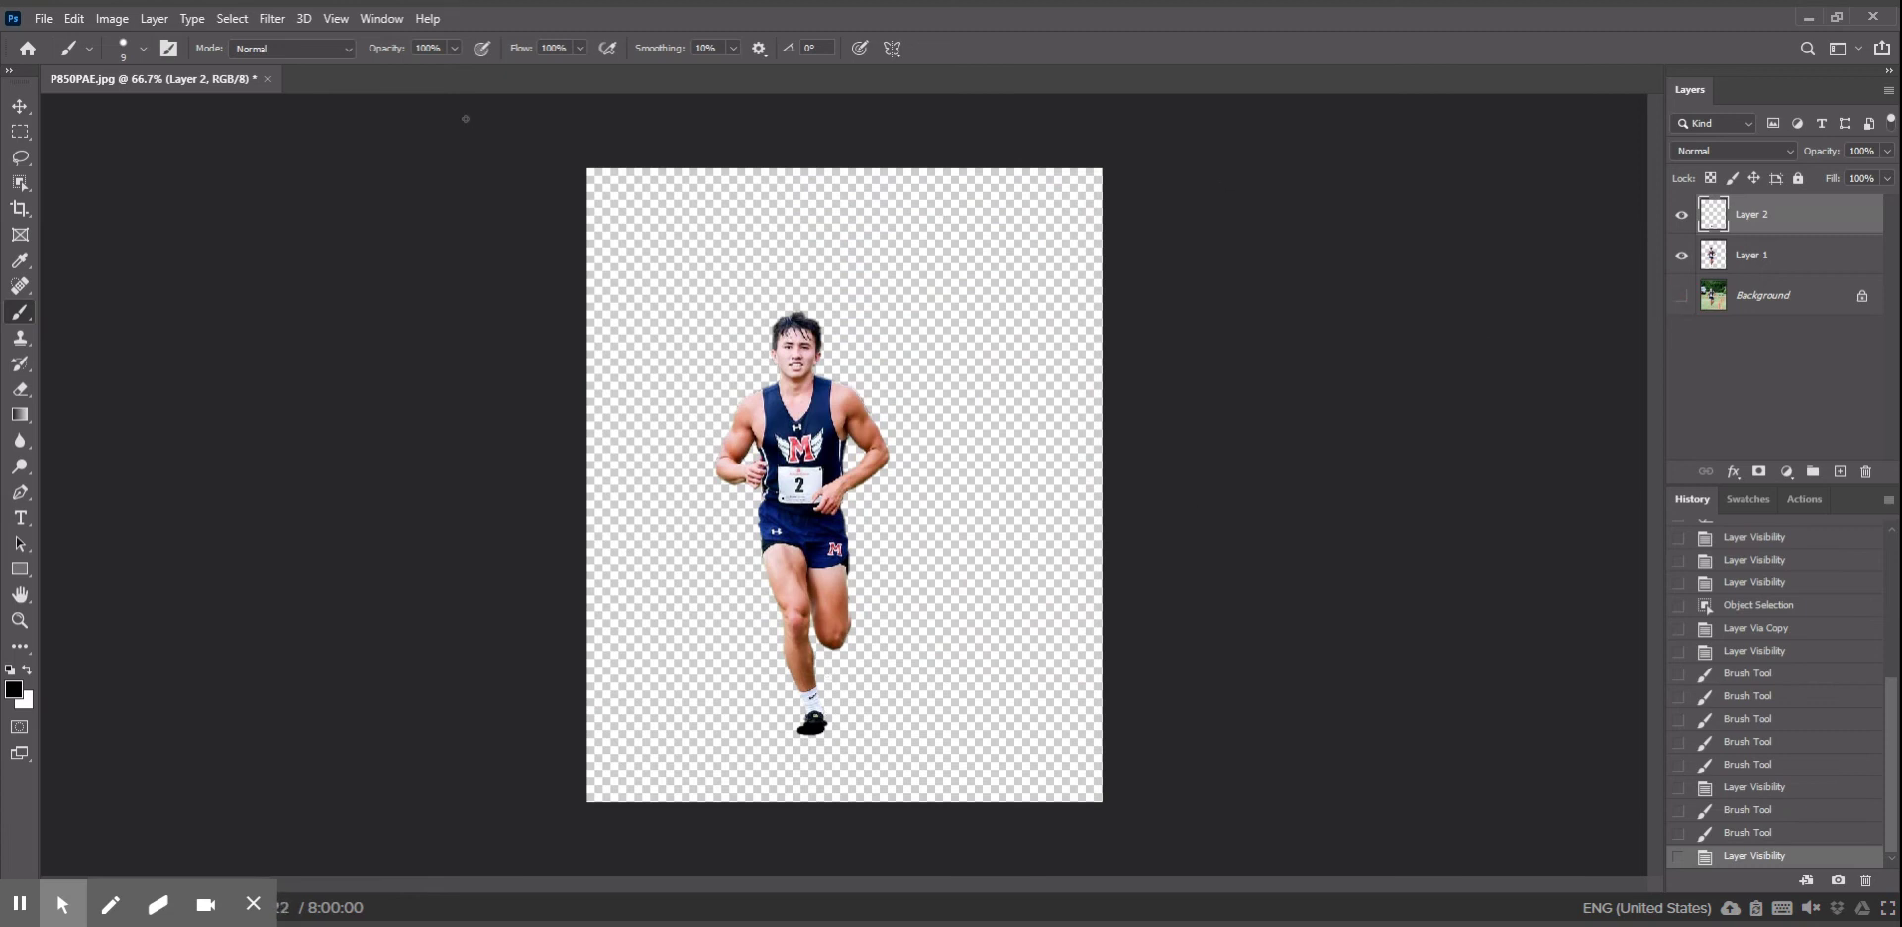
Save the cutout as the Photoshop file COBRUNNER1psd.psd in the spread's folder, keeping layers and Maximize Compatibility on
click(43, 22)
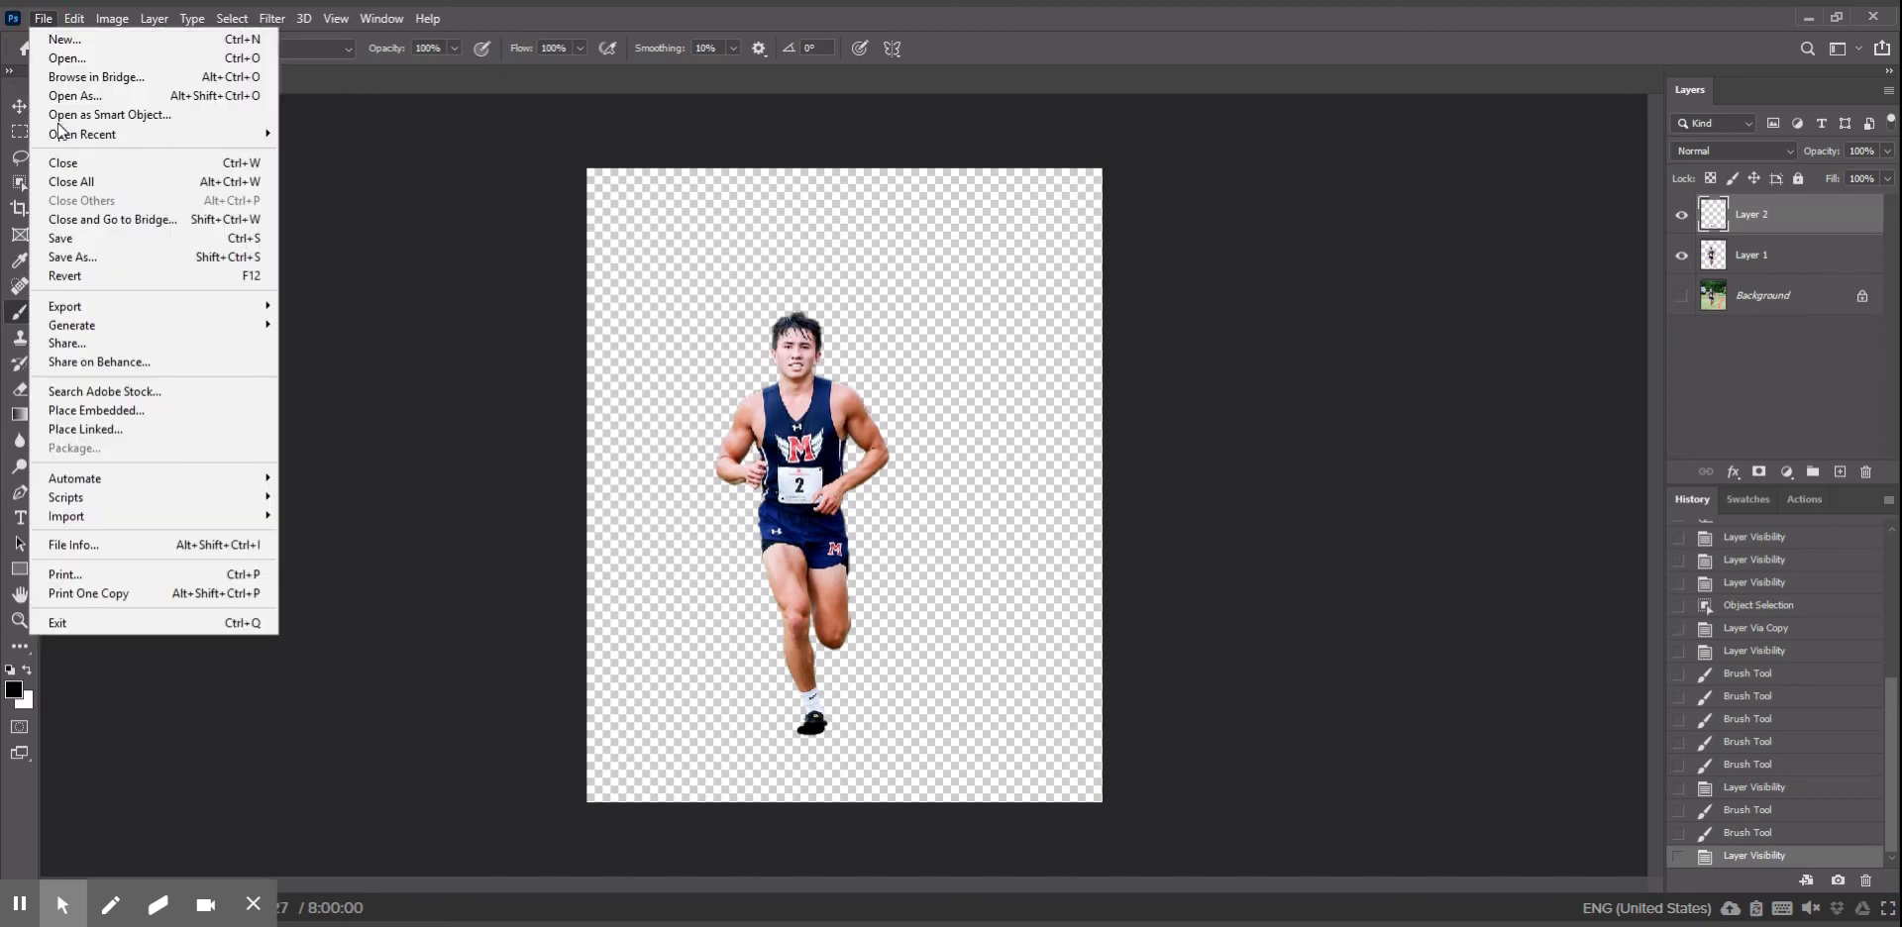
click(78, 259)
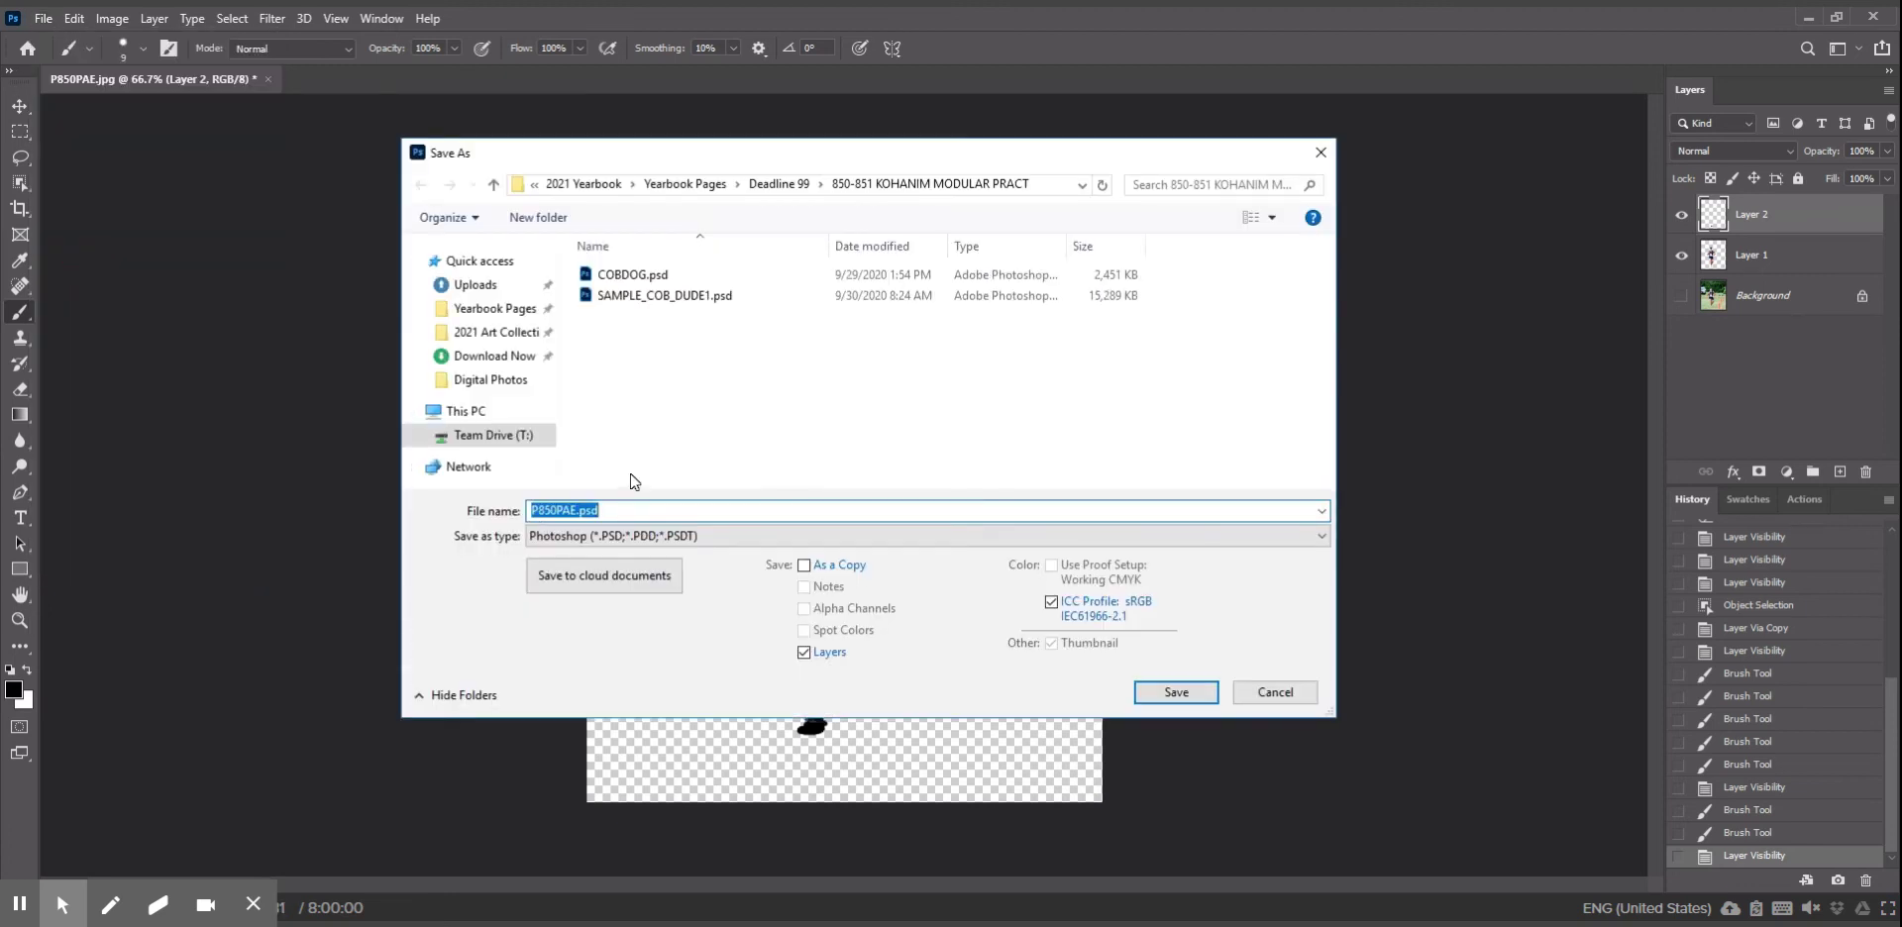
click(574, 510)
key(BackSpace)
key(BackSpace)
key(BackSpace)
key(BackSpace)
key(BackSpace)
key(BackSpace)
key(BackSpace)
key(BackSpace)
text(COBRUNNER1)
click(1177, 693)
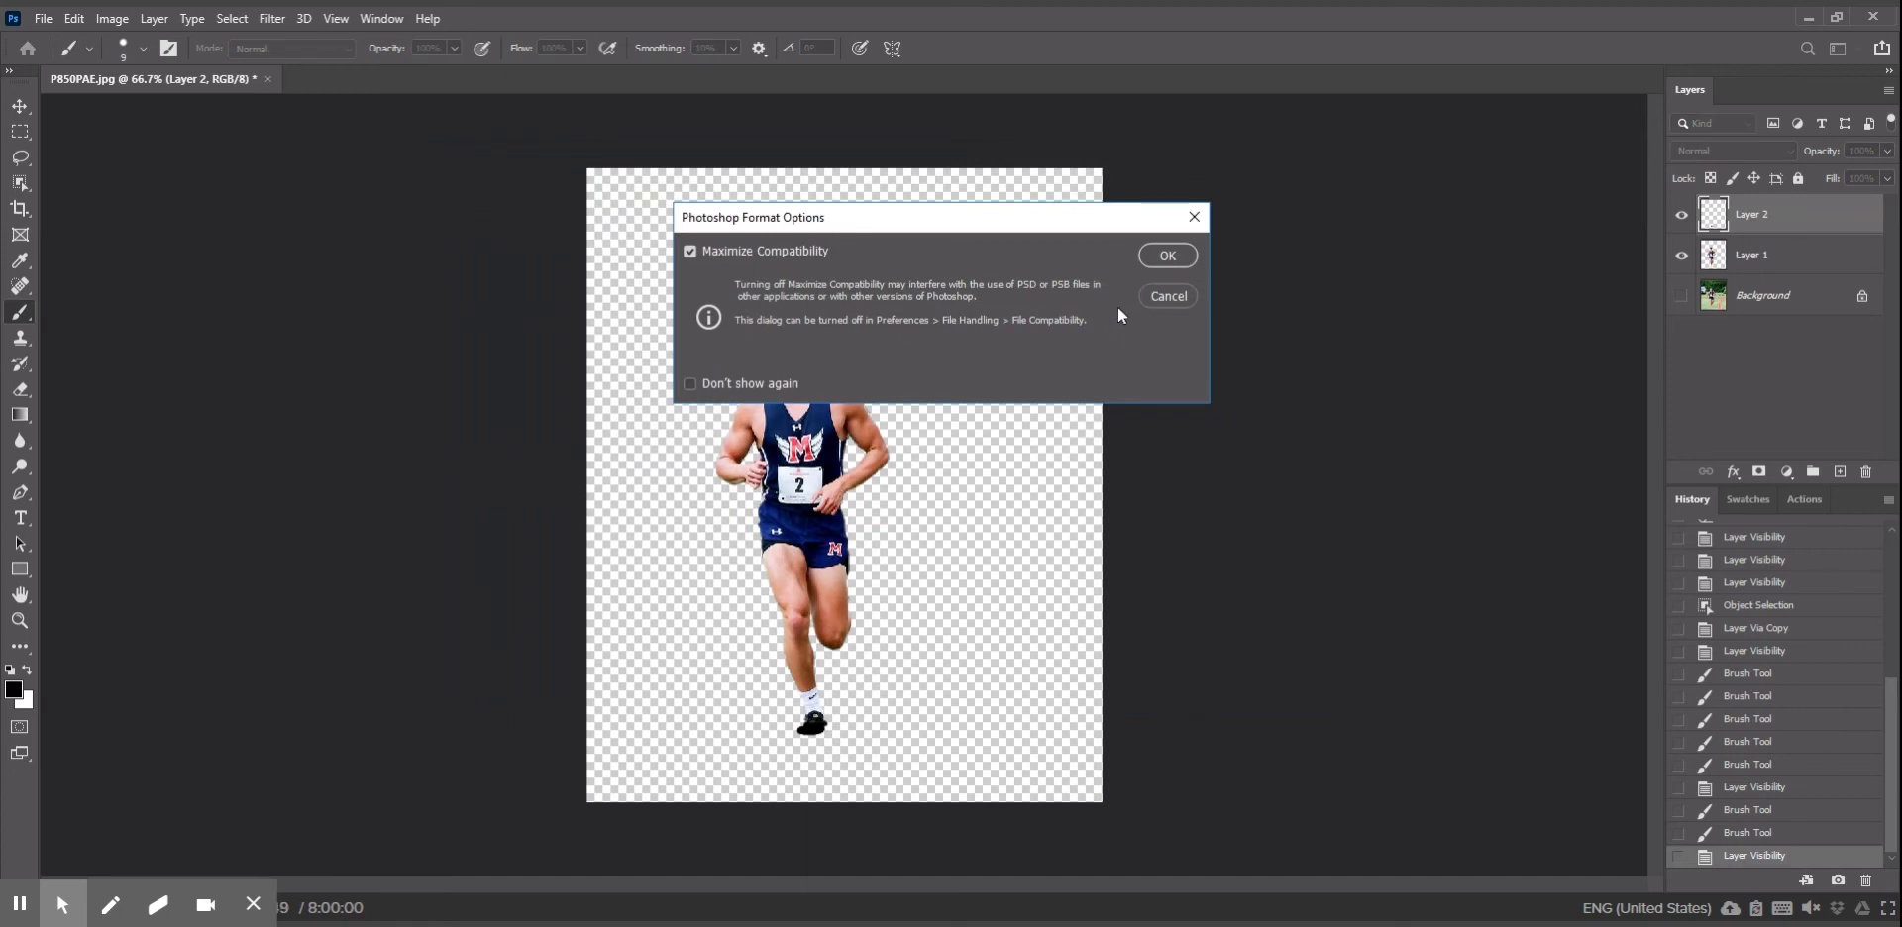
click(1170, 260)
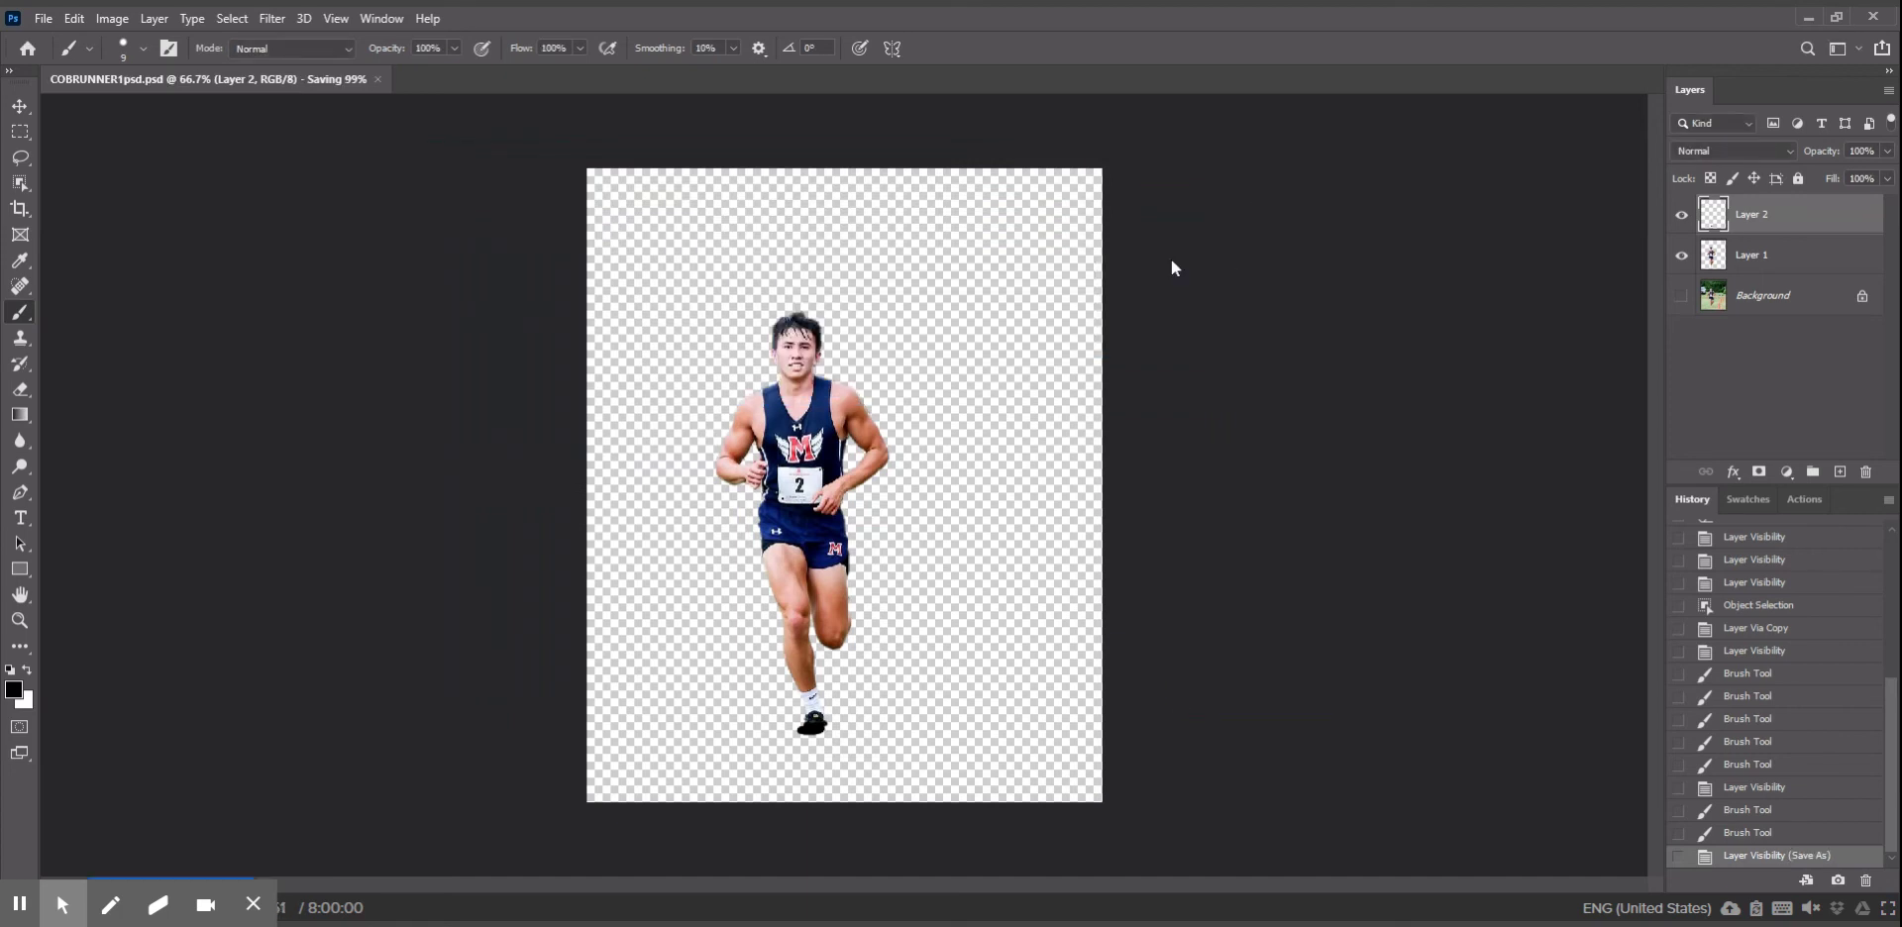
Compare the cutout with the Background layer shown and hidden, and quit Photoshop without saving the visibility changes
click(1682, 296)
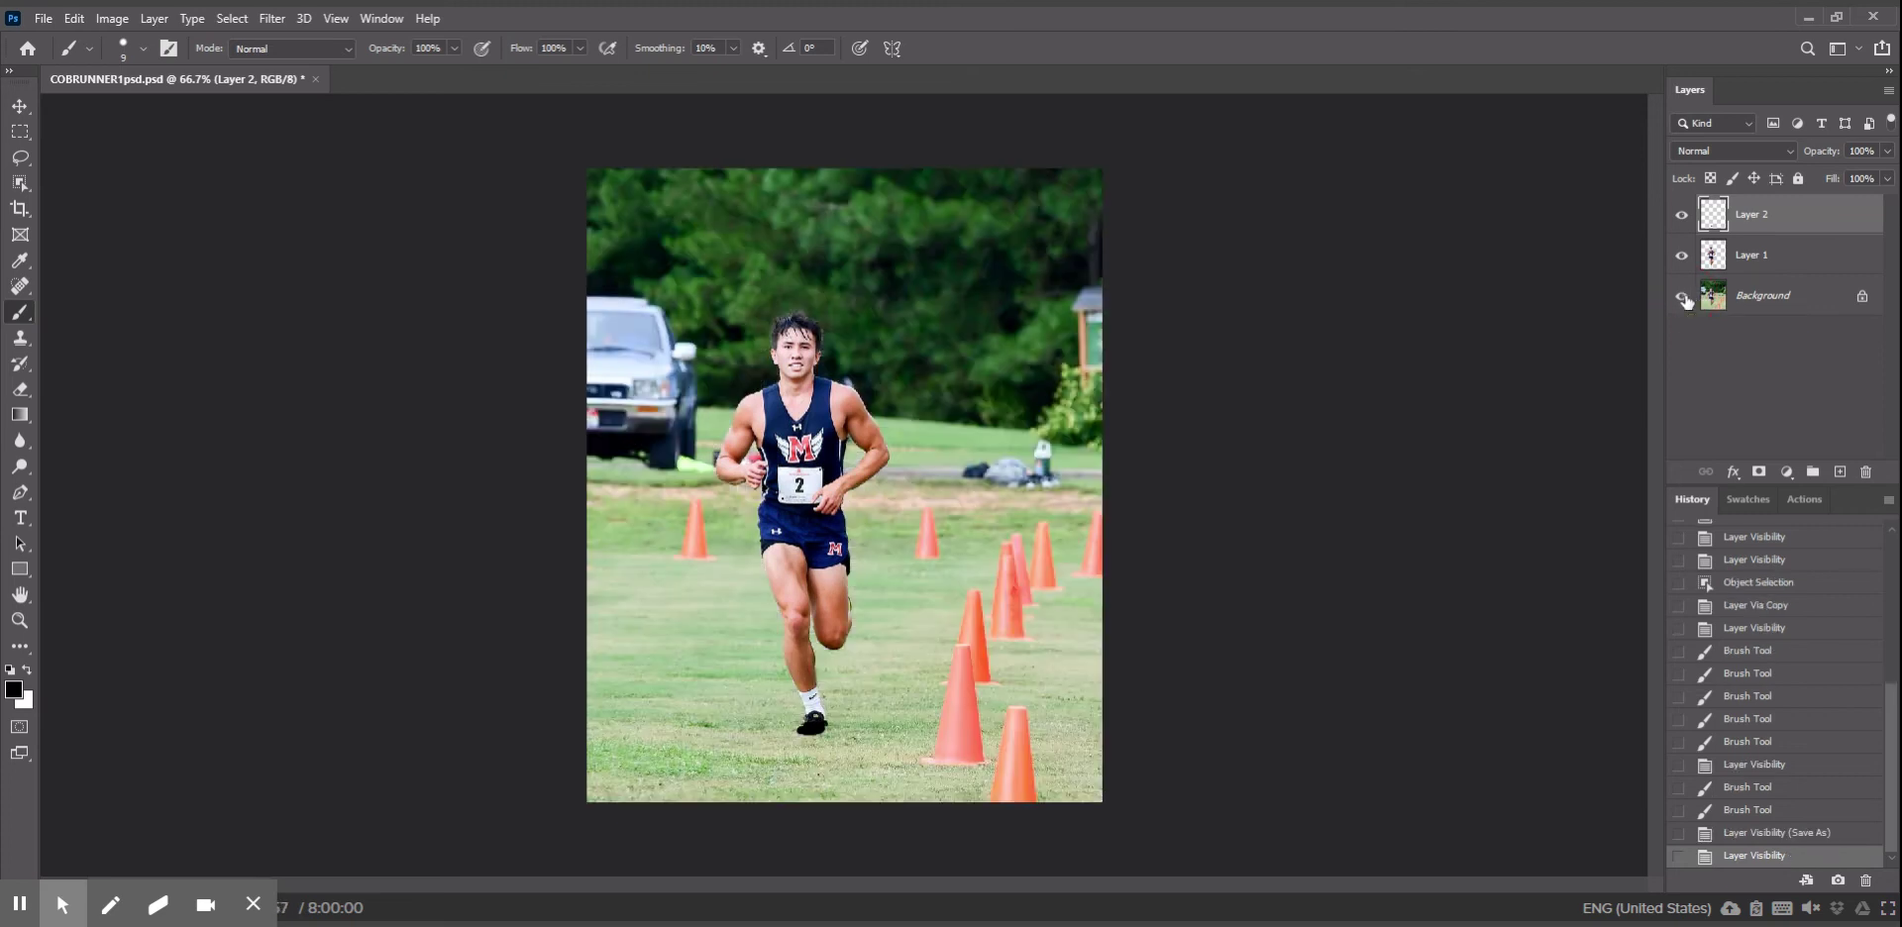
click(1682, 296)
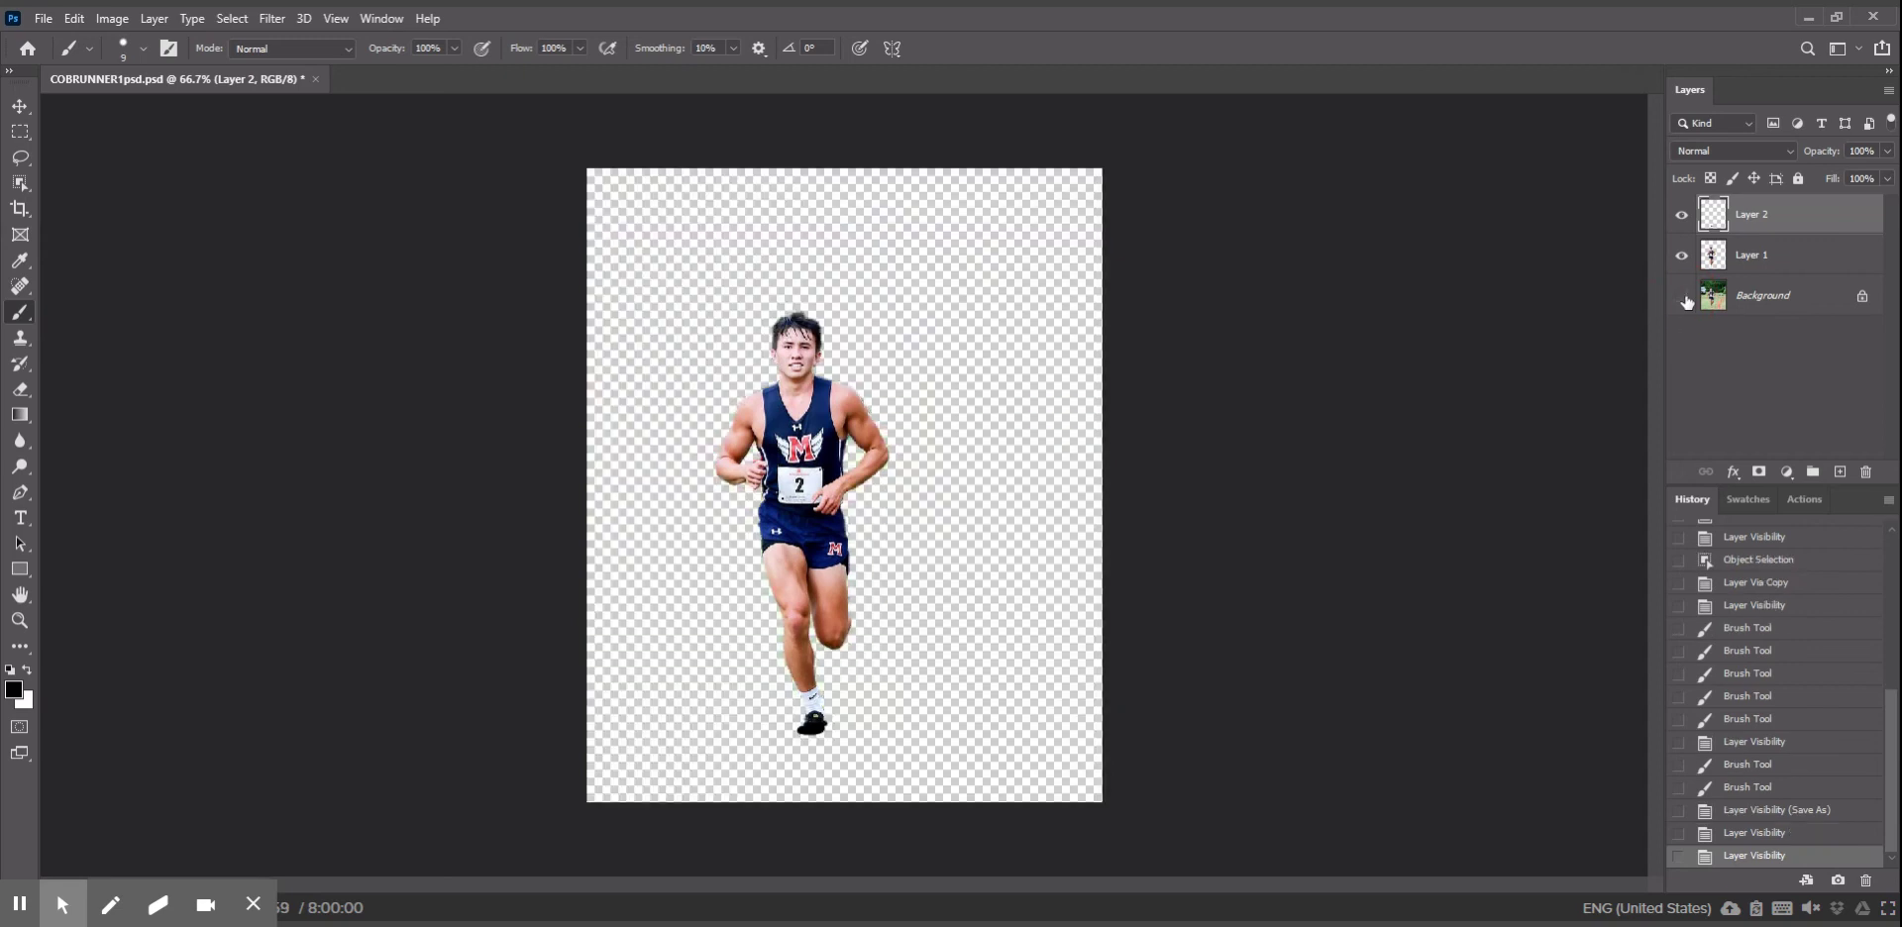
click(1882, 20)
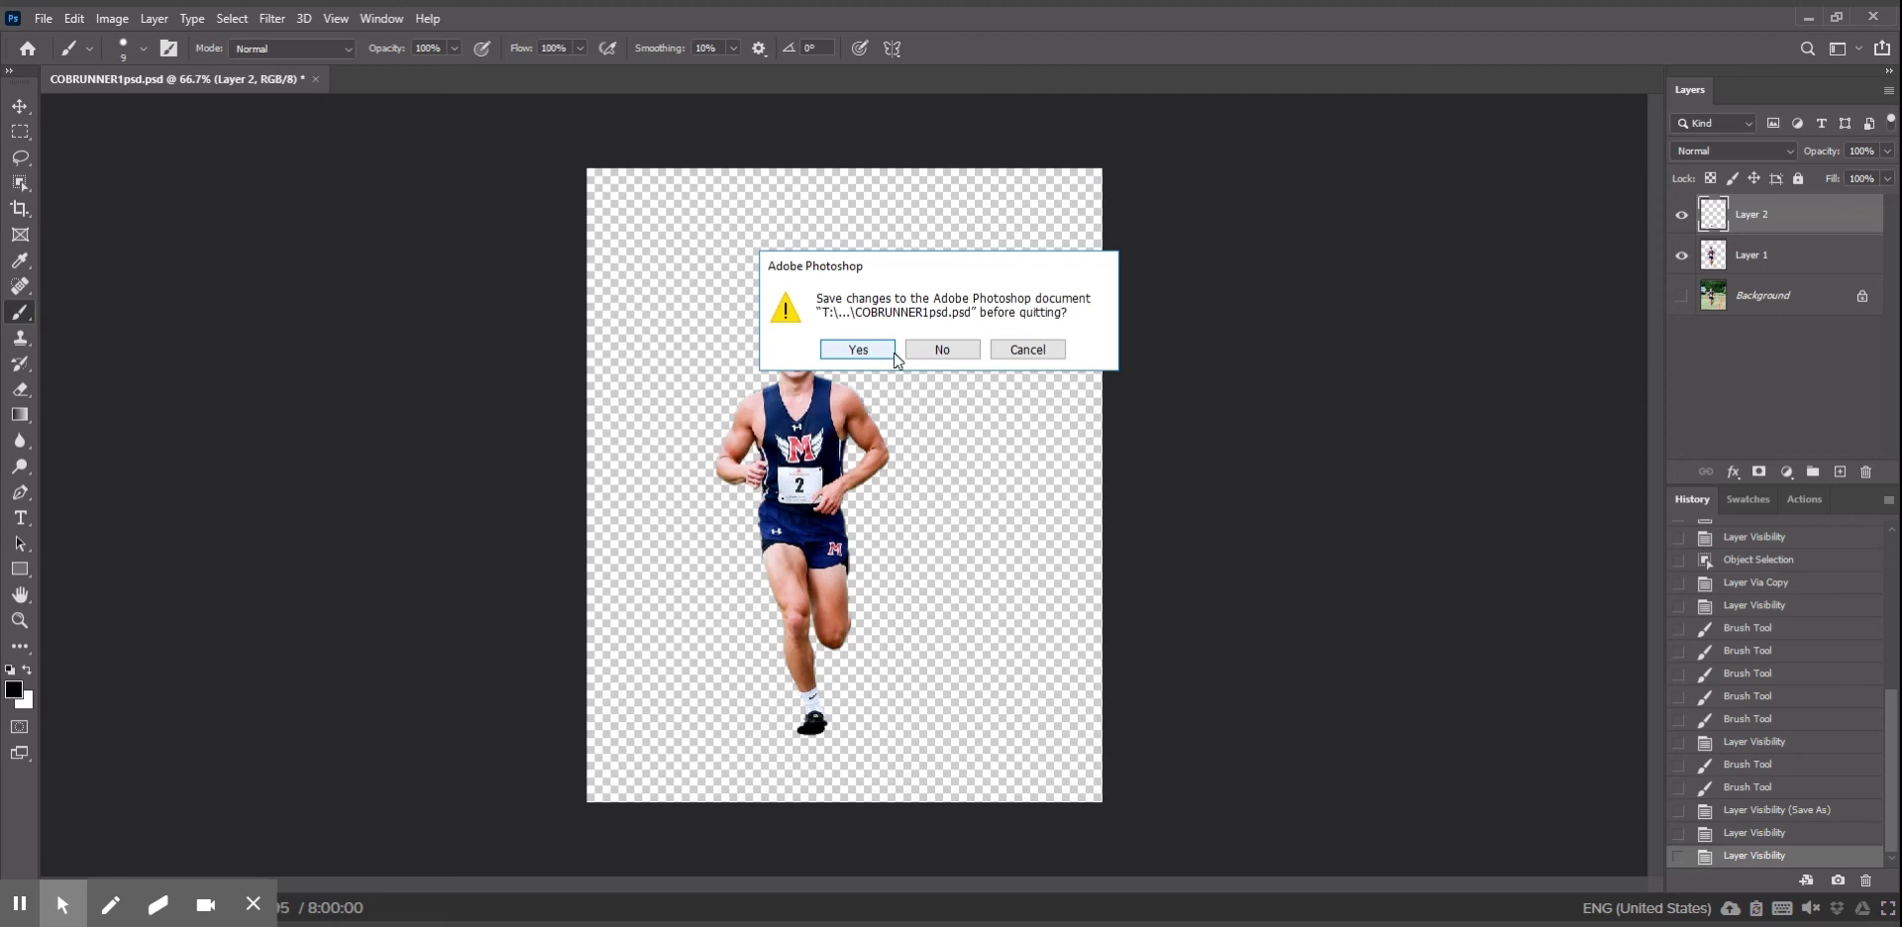
click(953, 354)
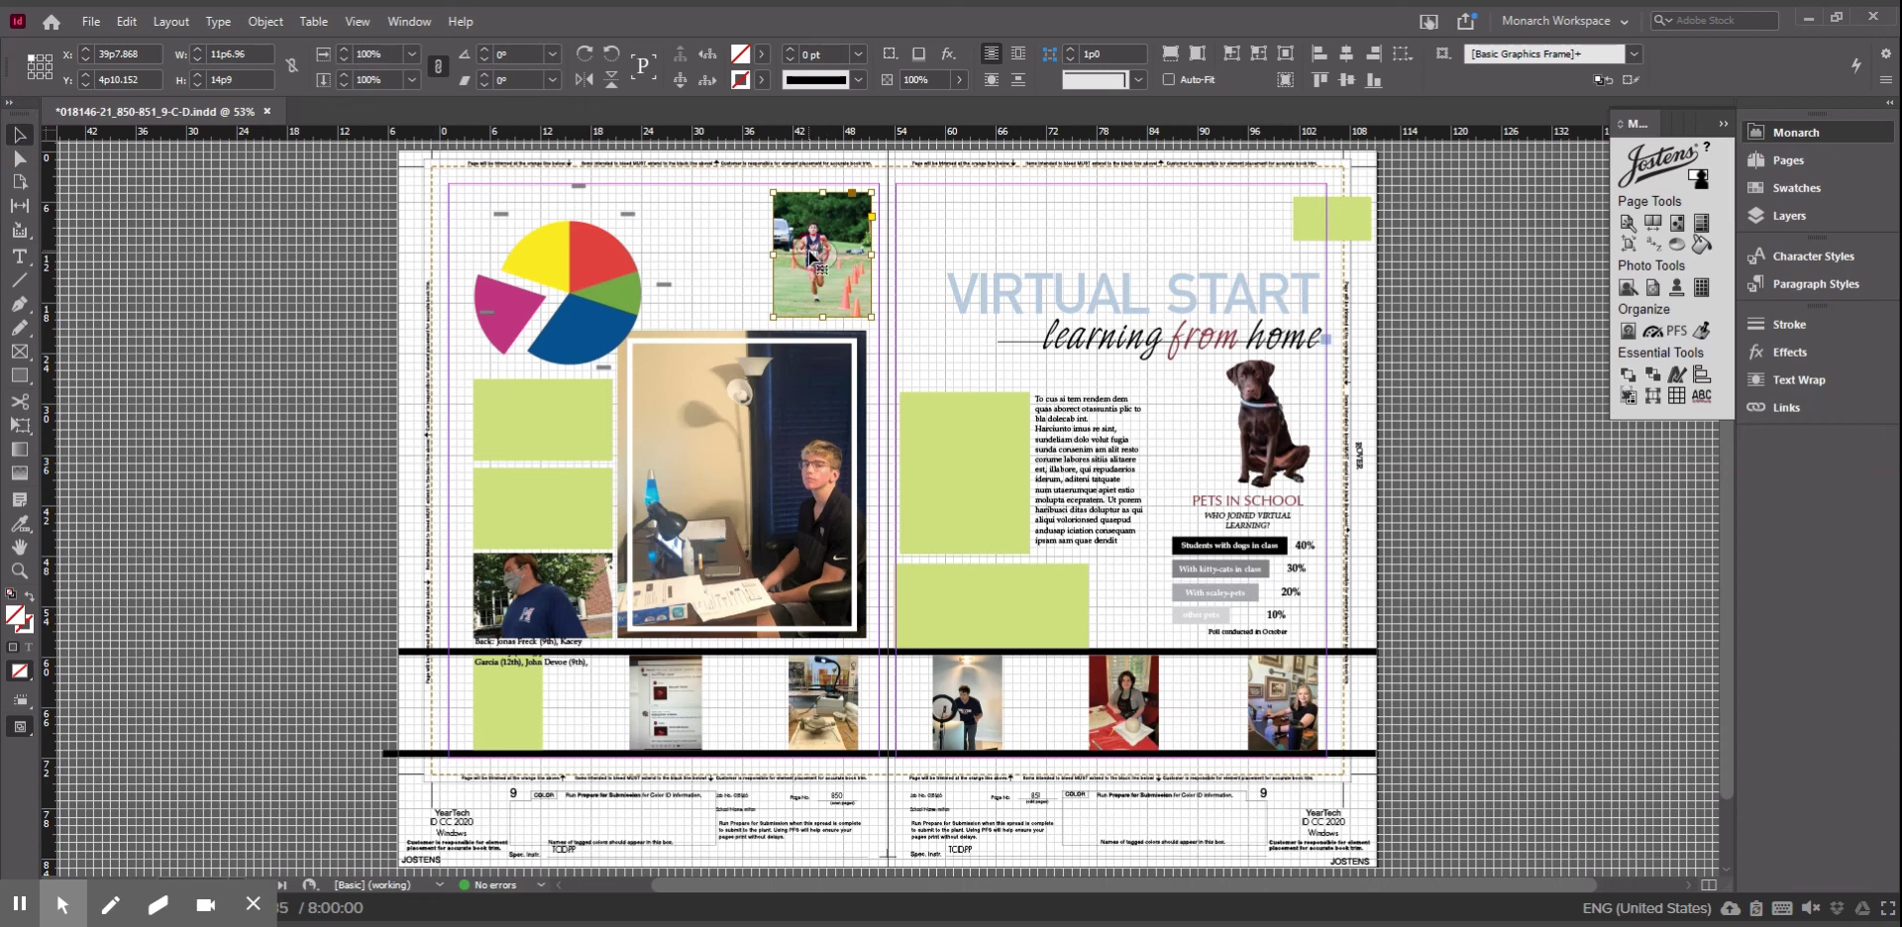
In the InDesign spread, relink the selected runner photo P850PAE.jpg to COBRUNNER1psd.psd
click(1767, 353)
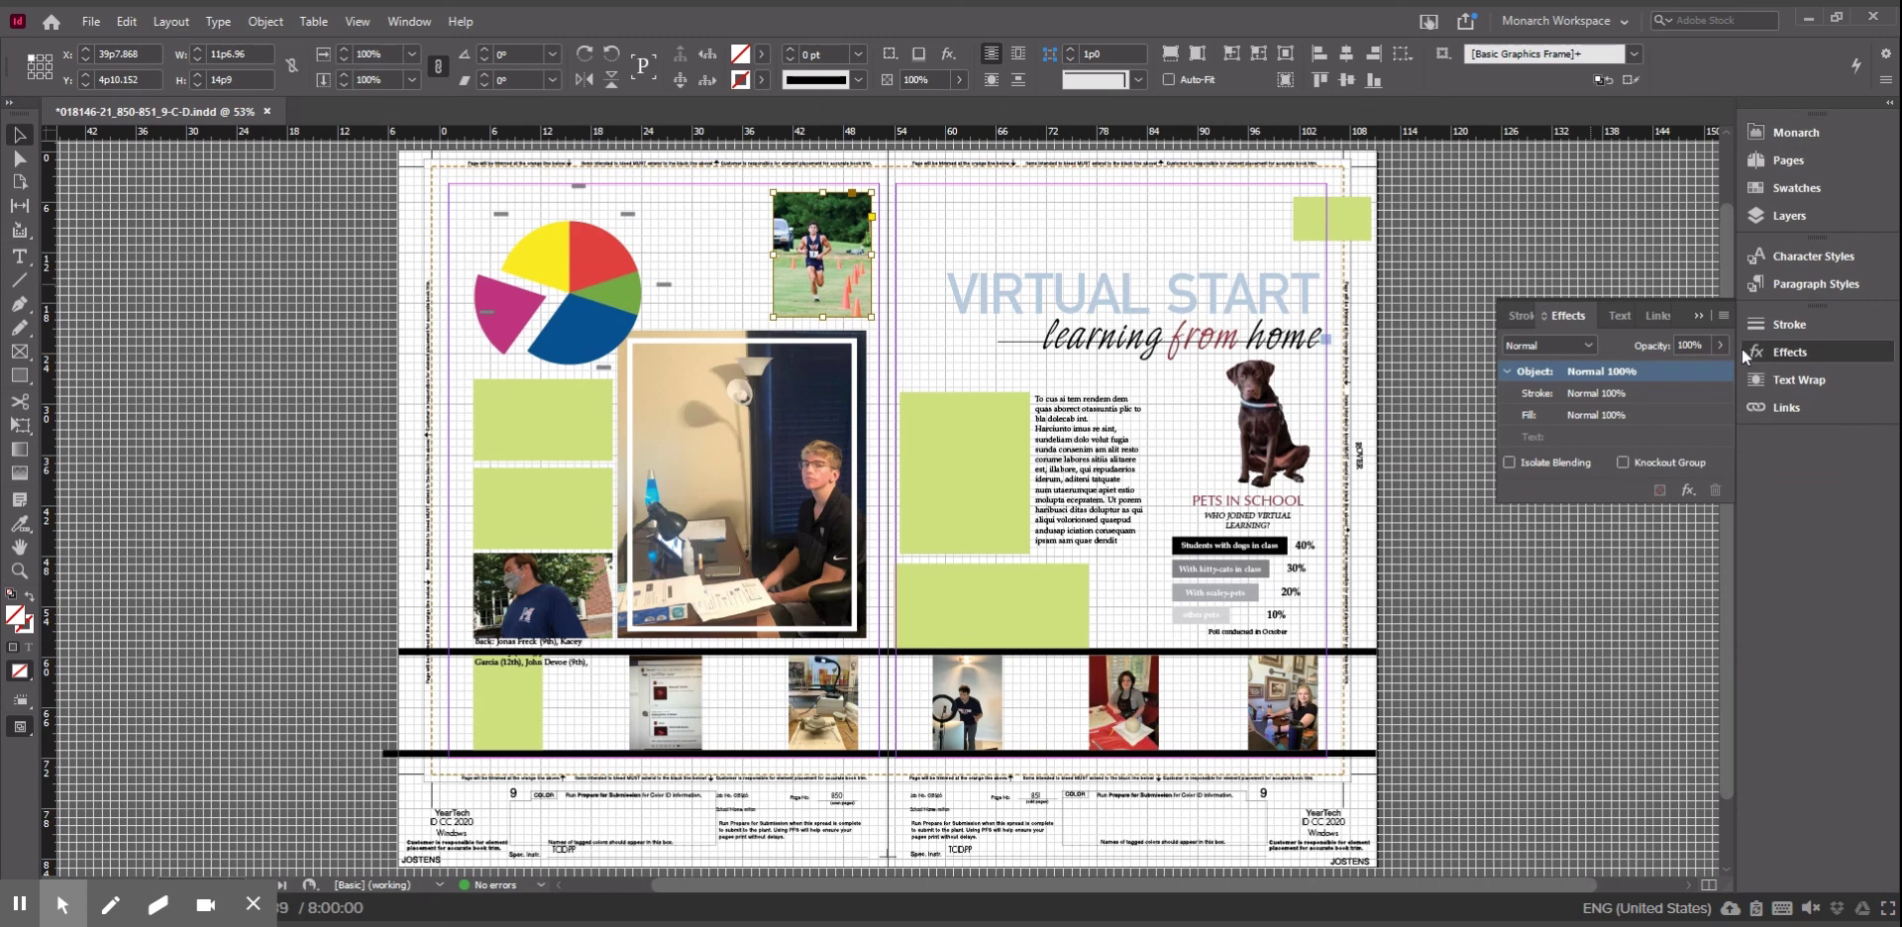
click(1658, 318)
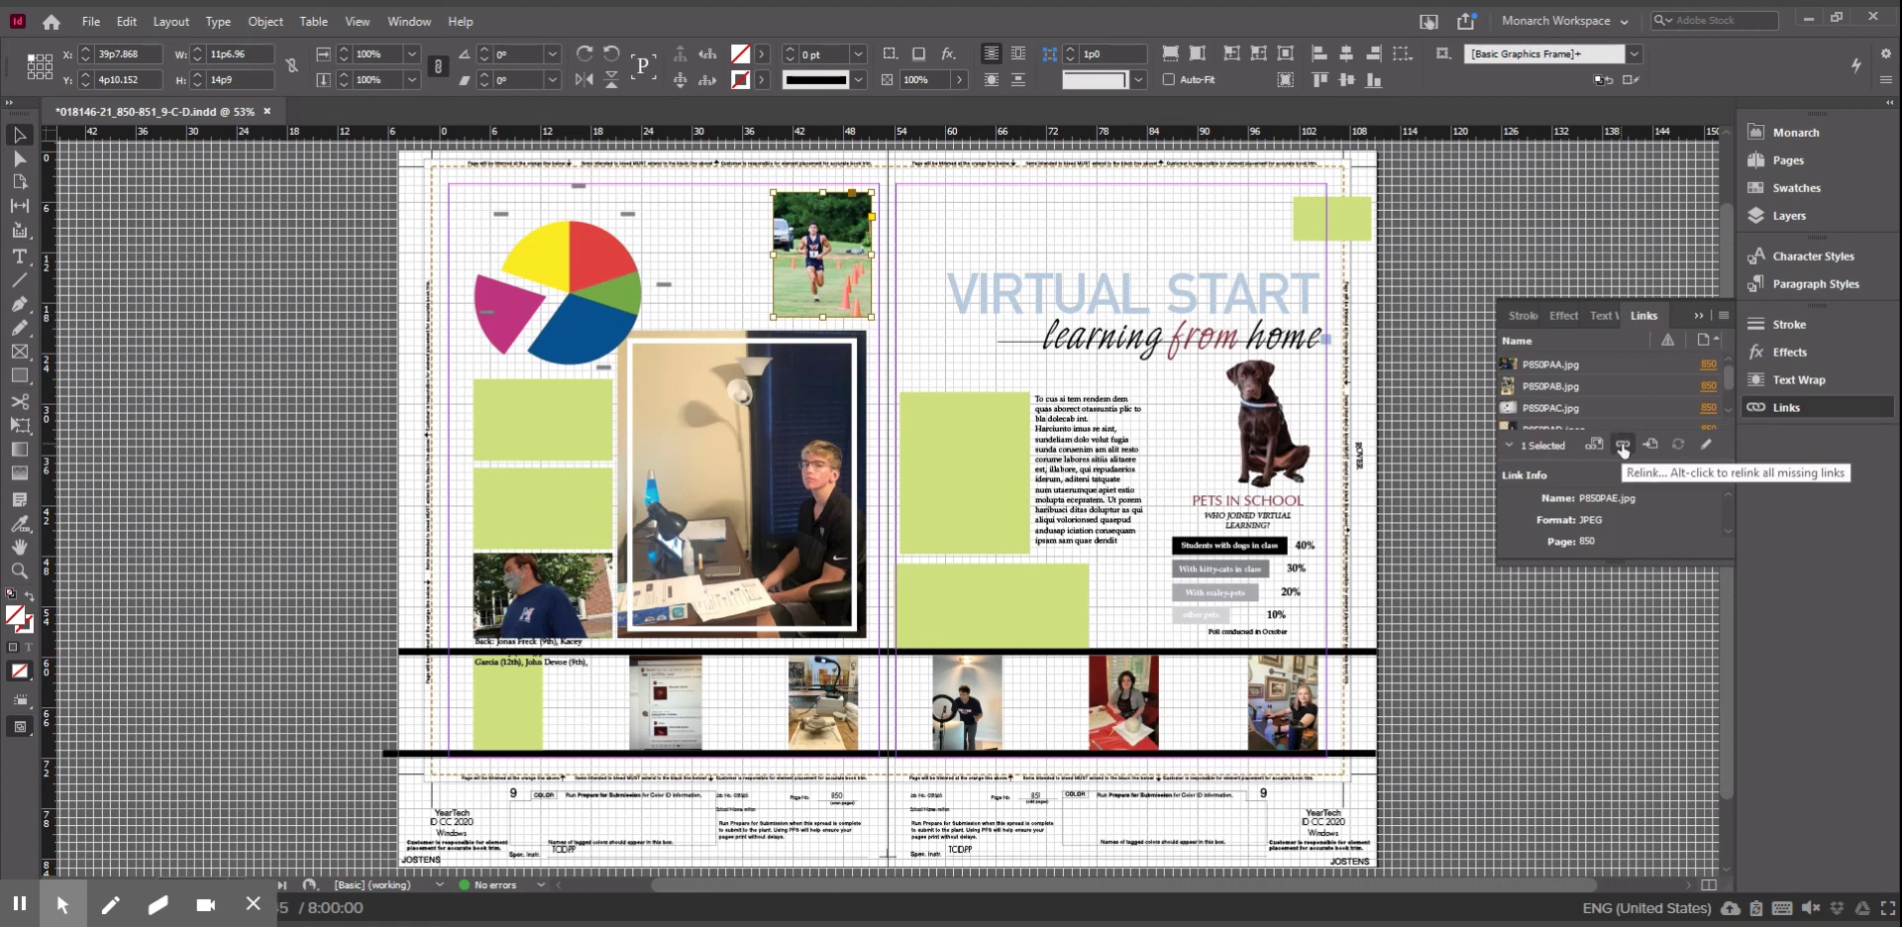
click(1622, 444)
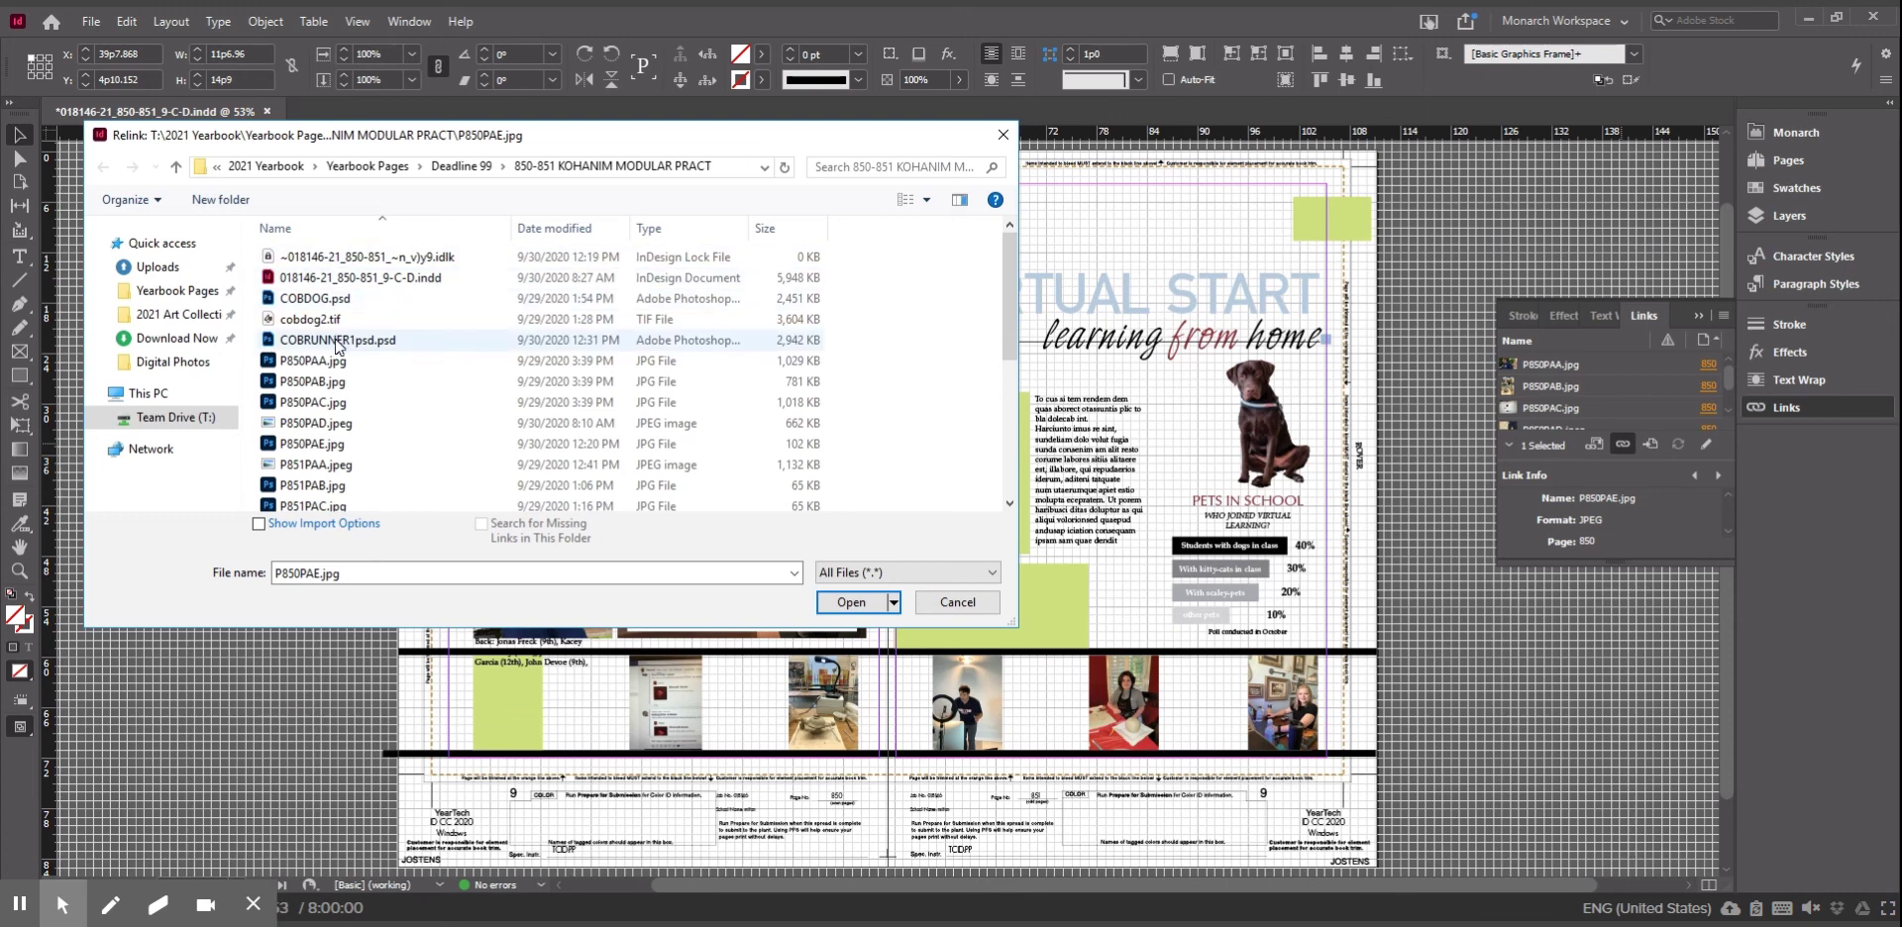
click(338, 342)
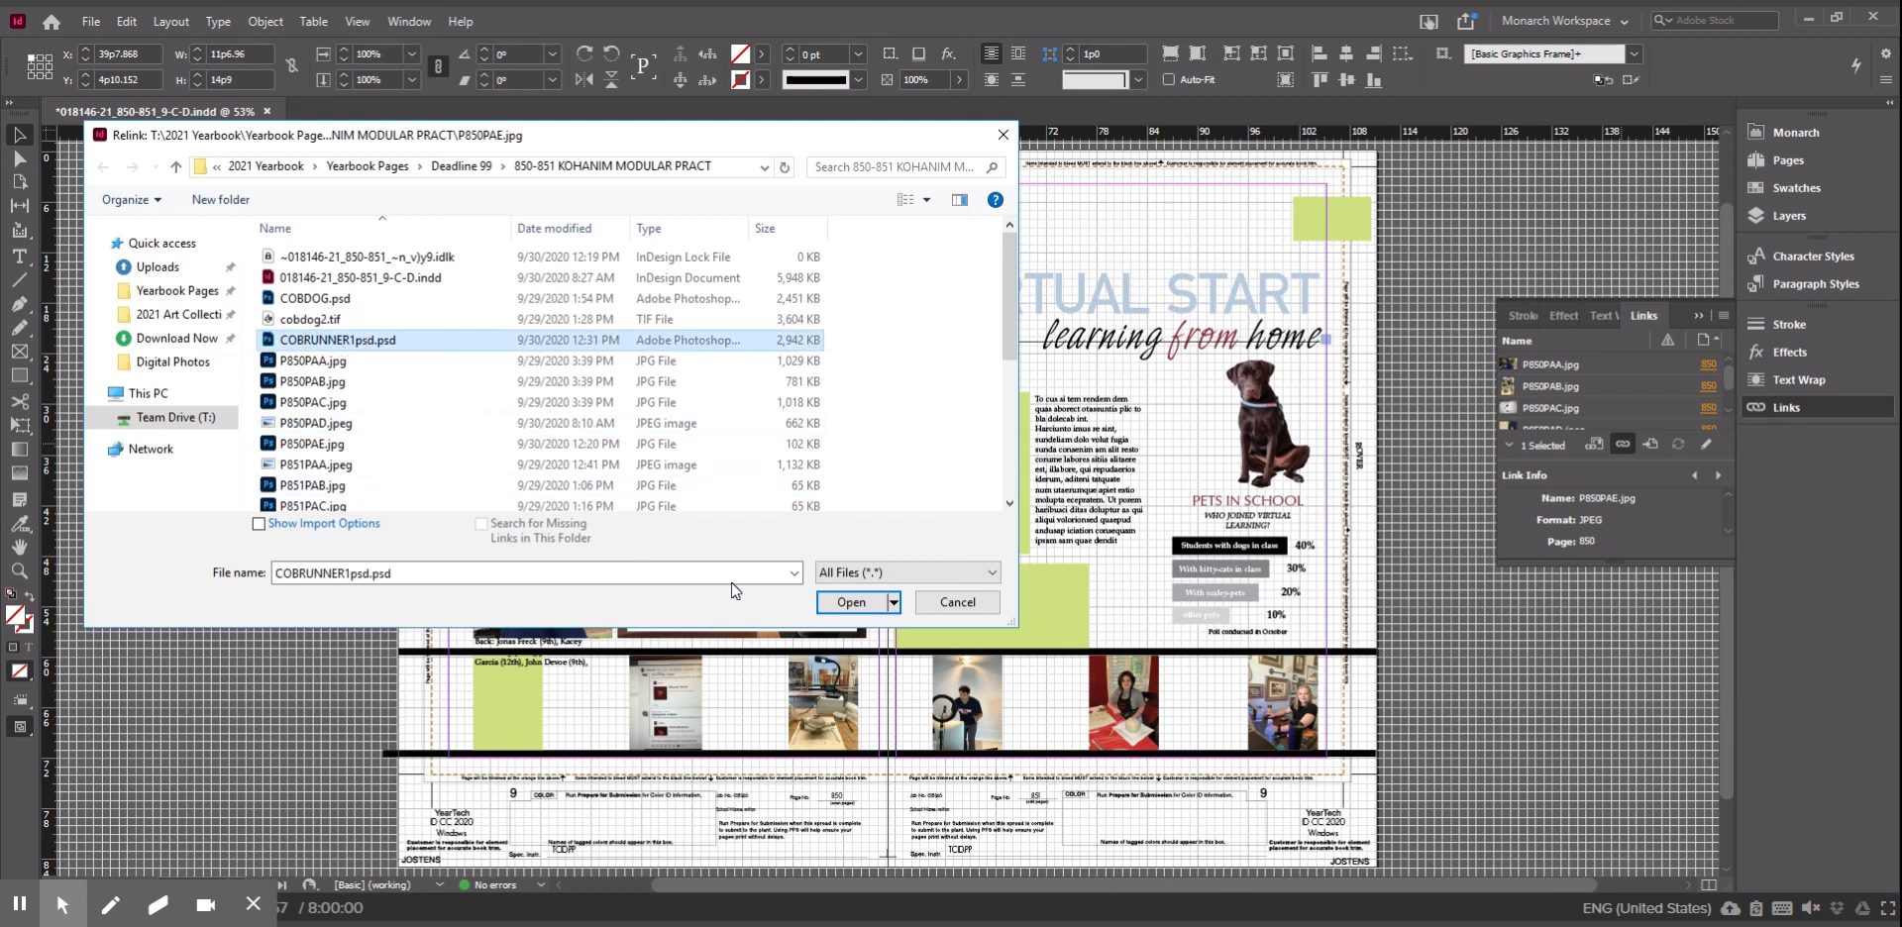
click(848, 604)
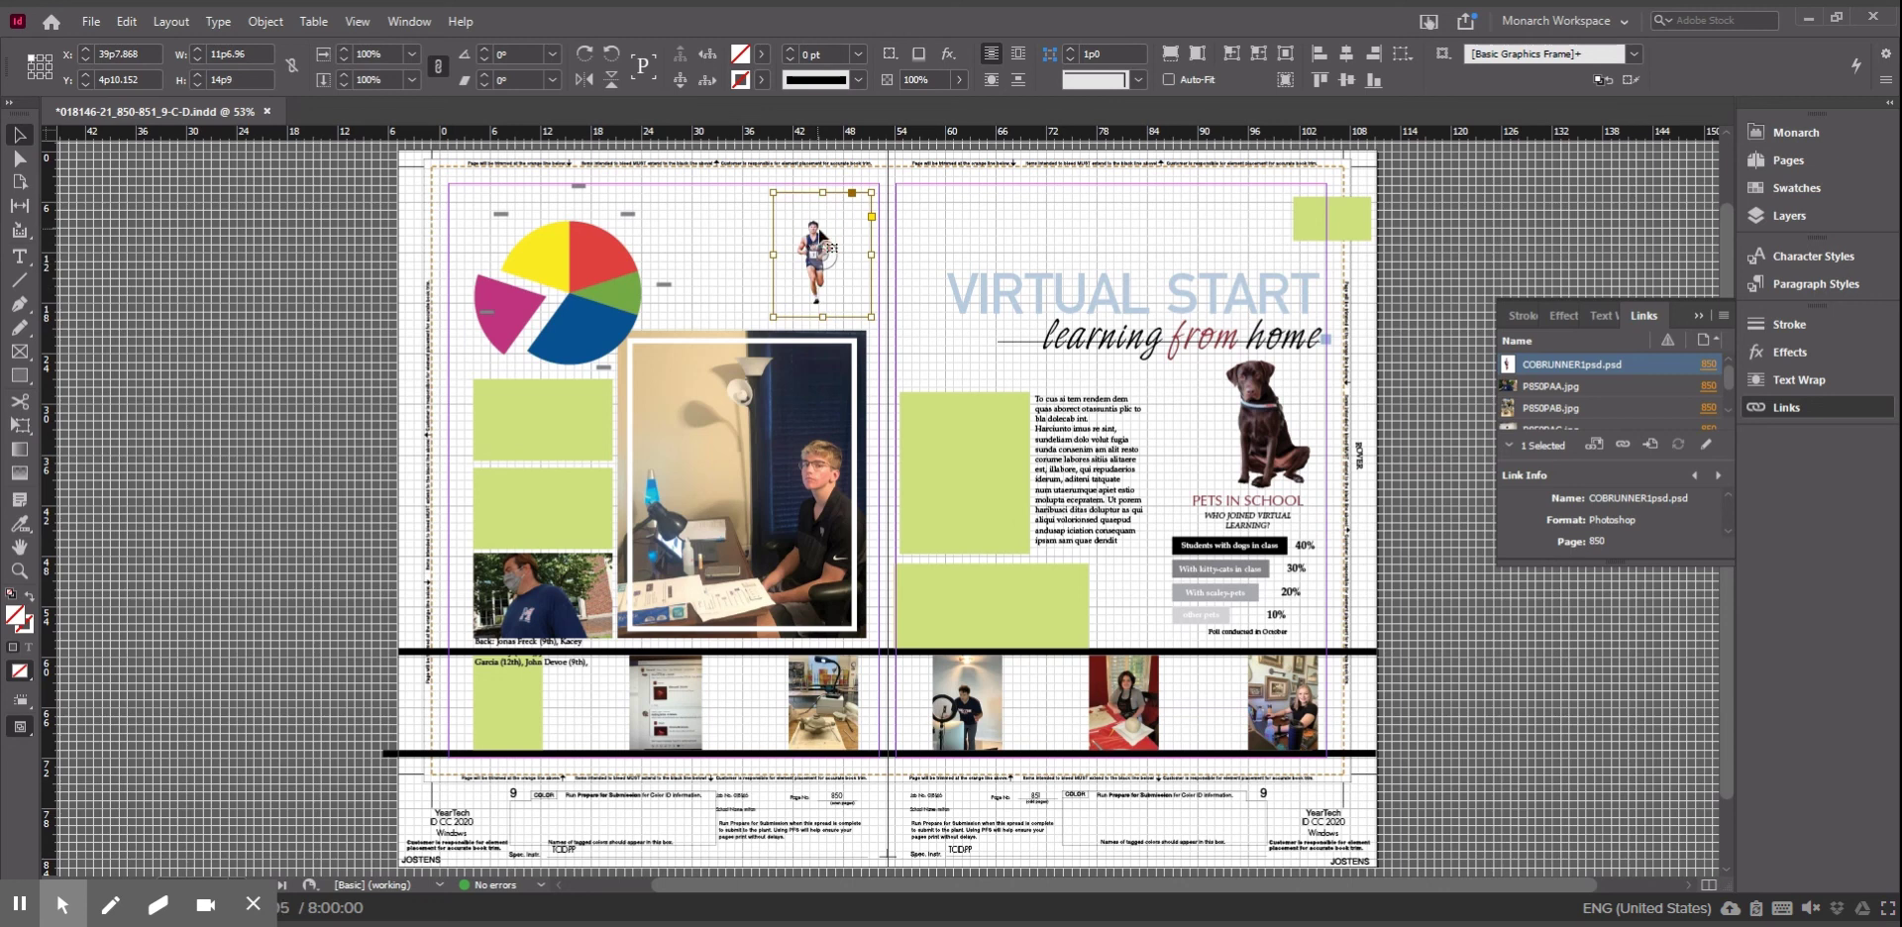
Enlarge the runner image inside its frame to about 17p0 wide by 18p4 high
double_click(818, 282)
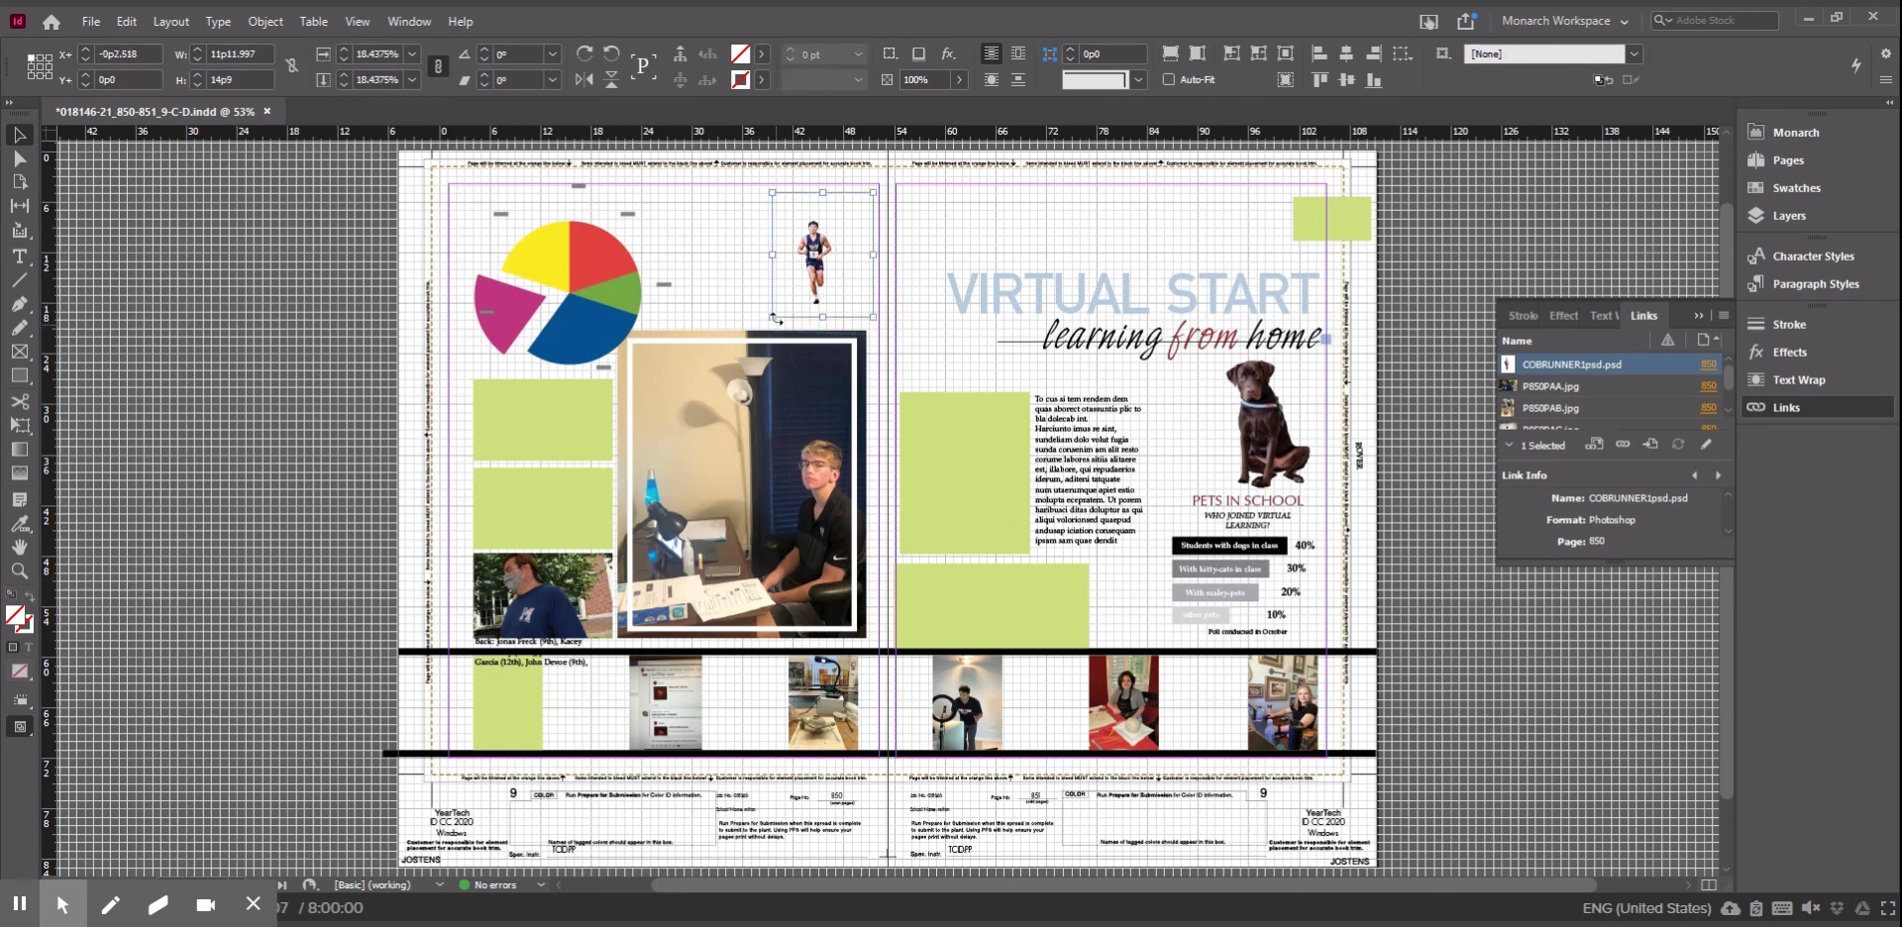
drag(750, 326, 733, 344)
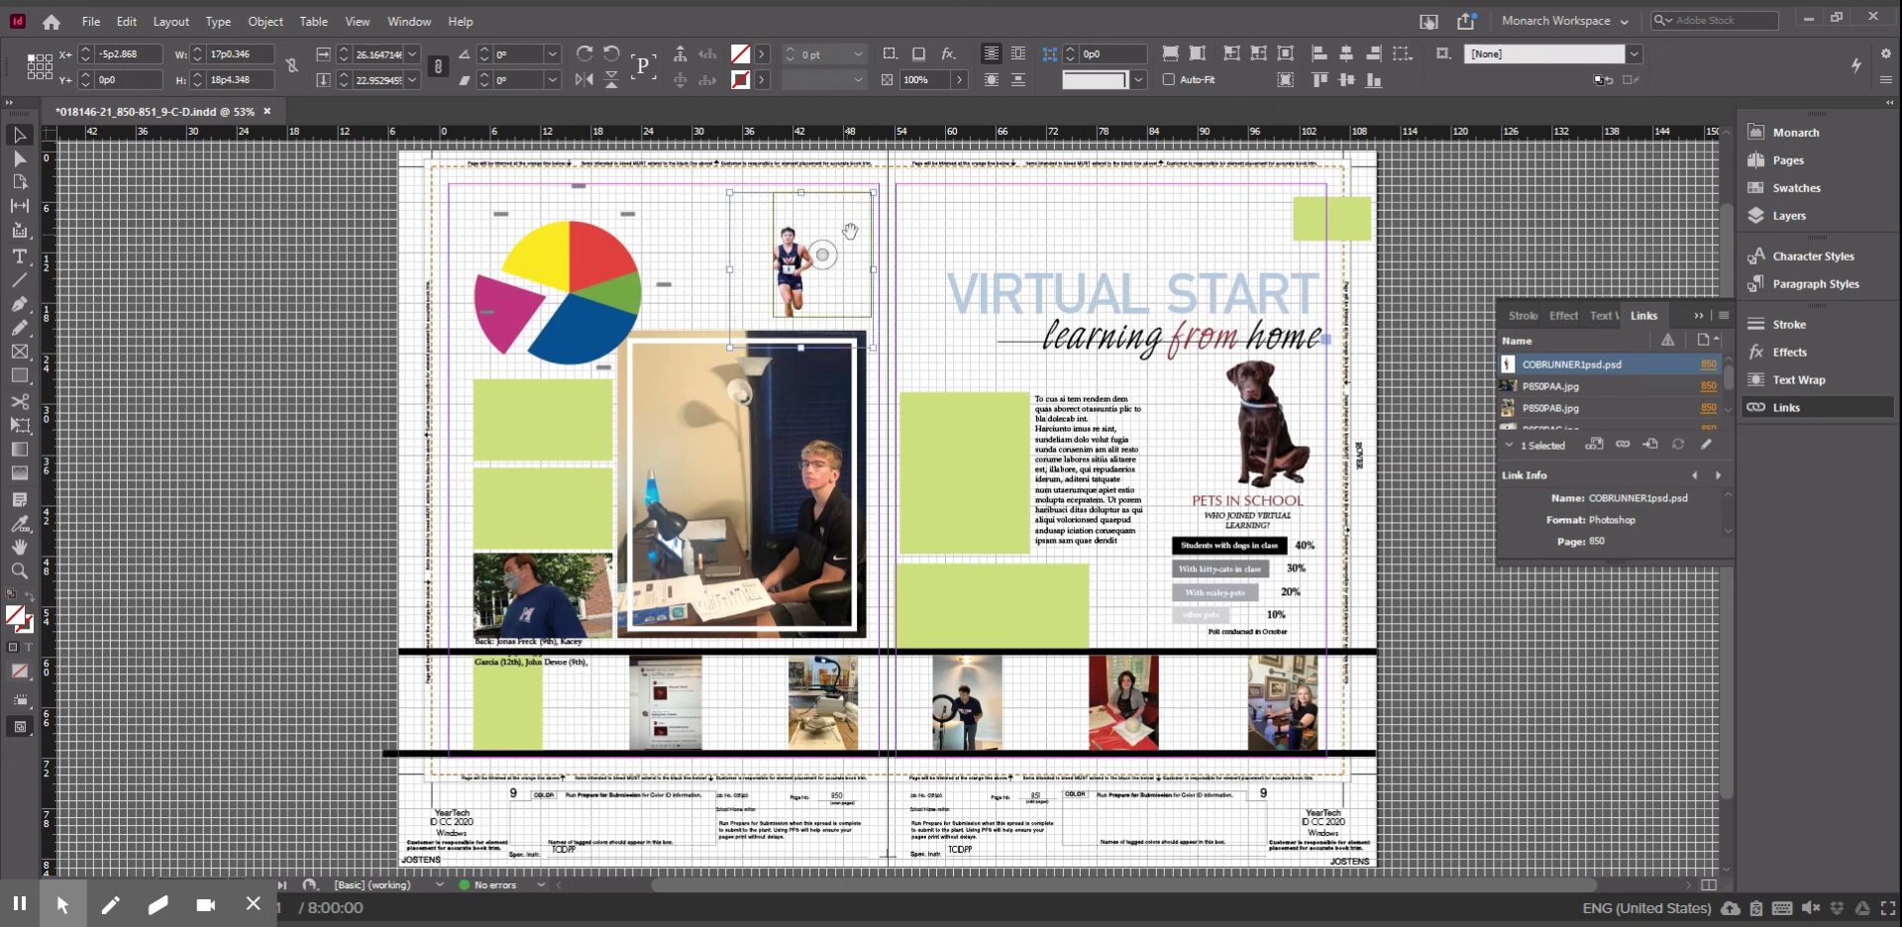
click(787, 283)
key(Escape)
Extend the runner's frame to about 17p4 by 19p10 so it holds the whole figure, and save the document
drag(774, 318, 725, 360)
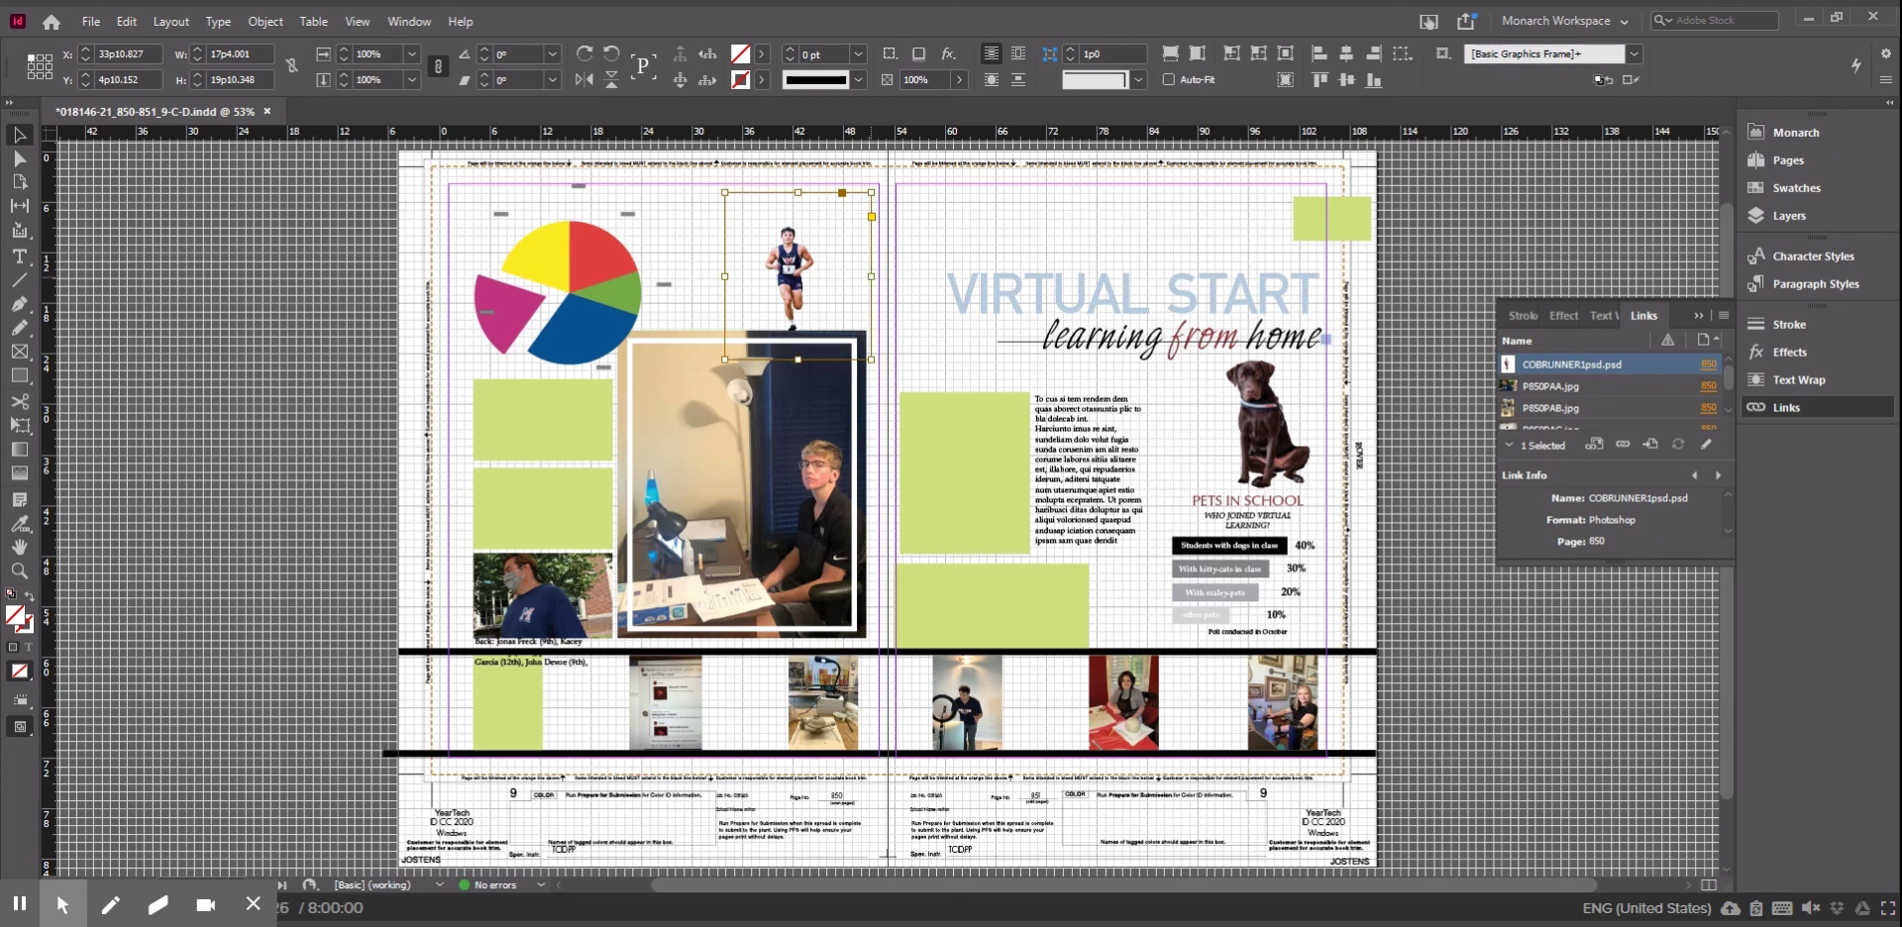
click(90, 22)
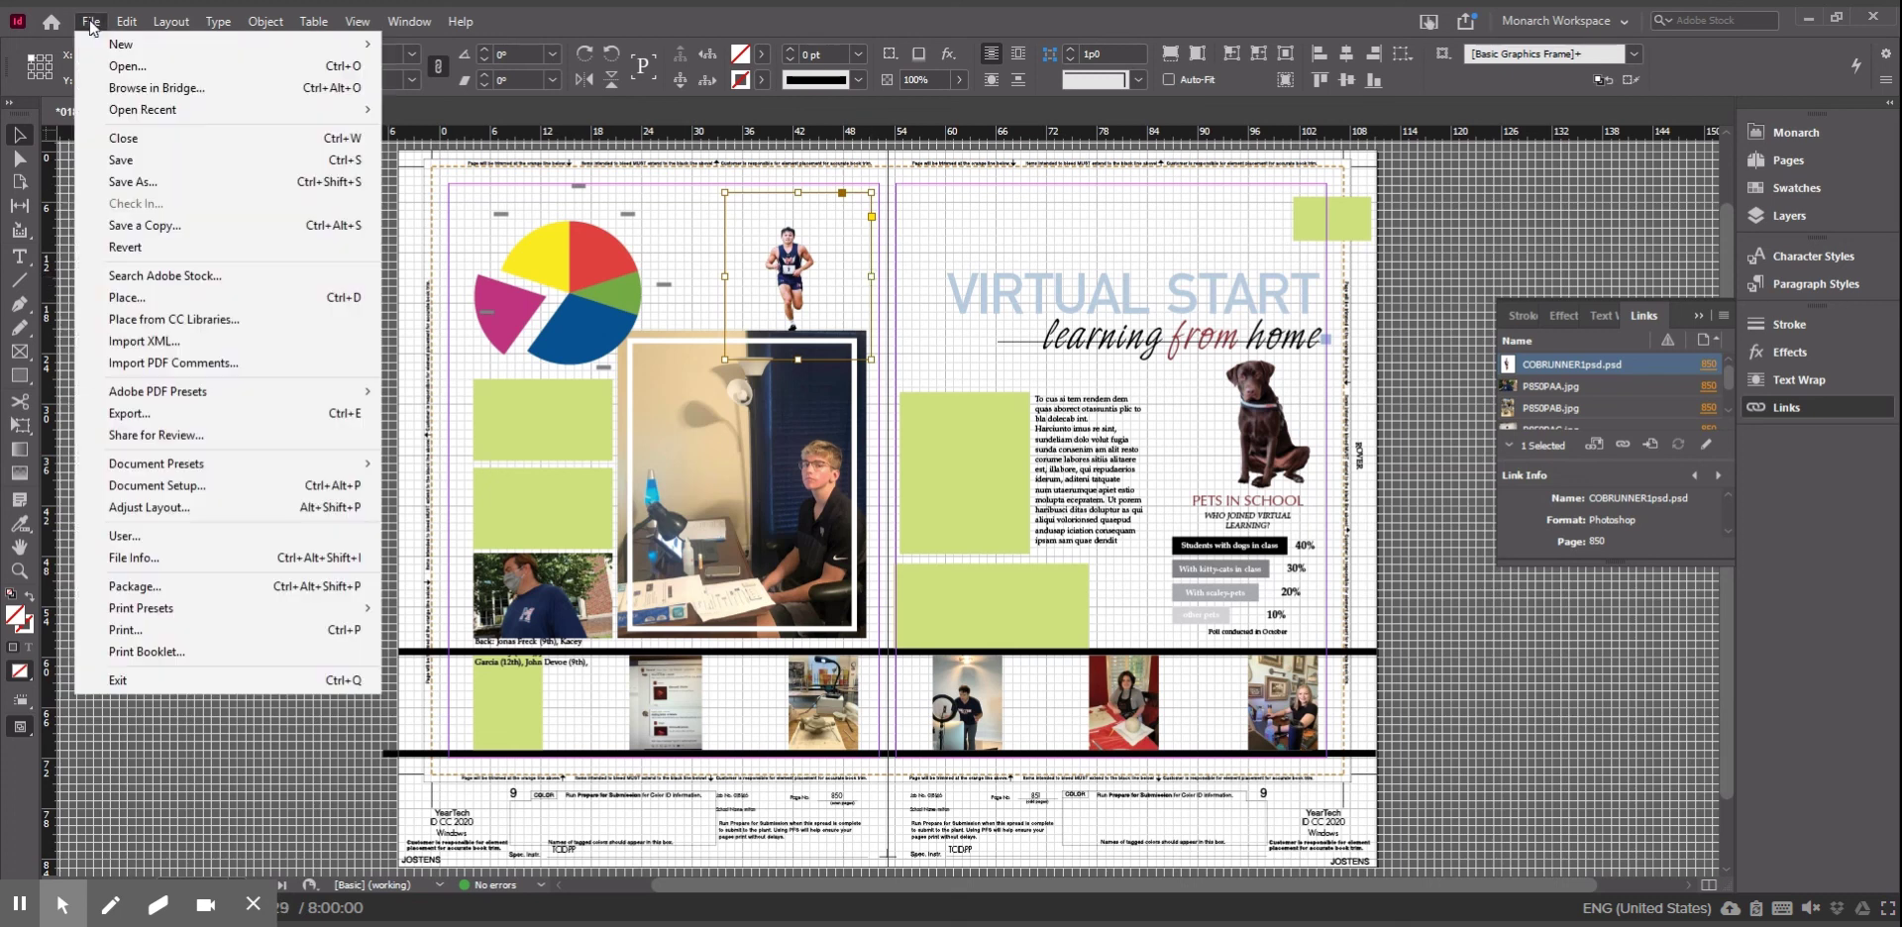
click(118, 165)
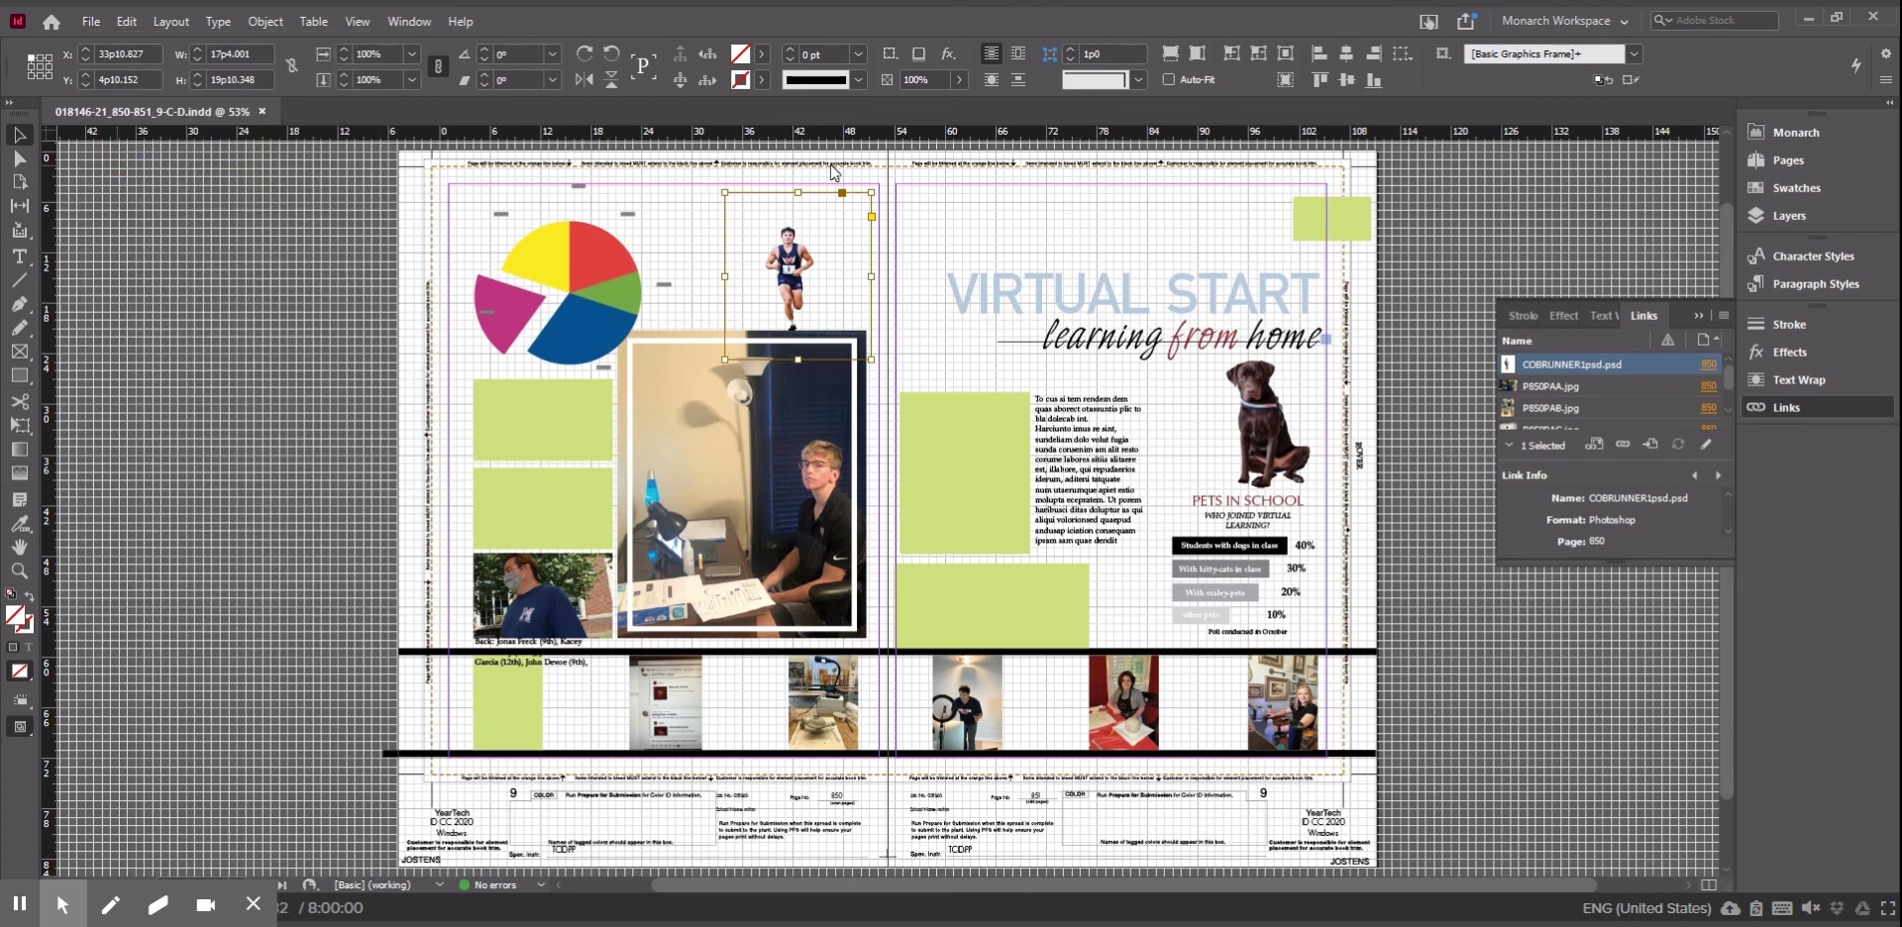